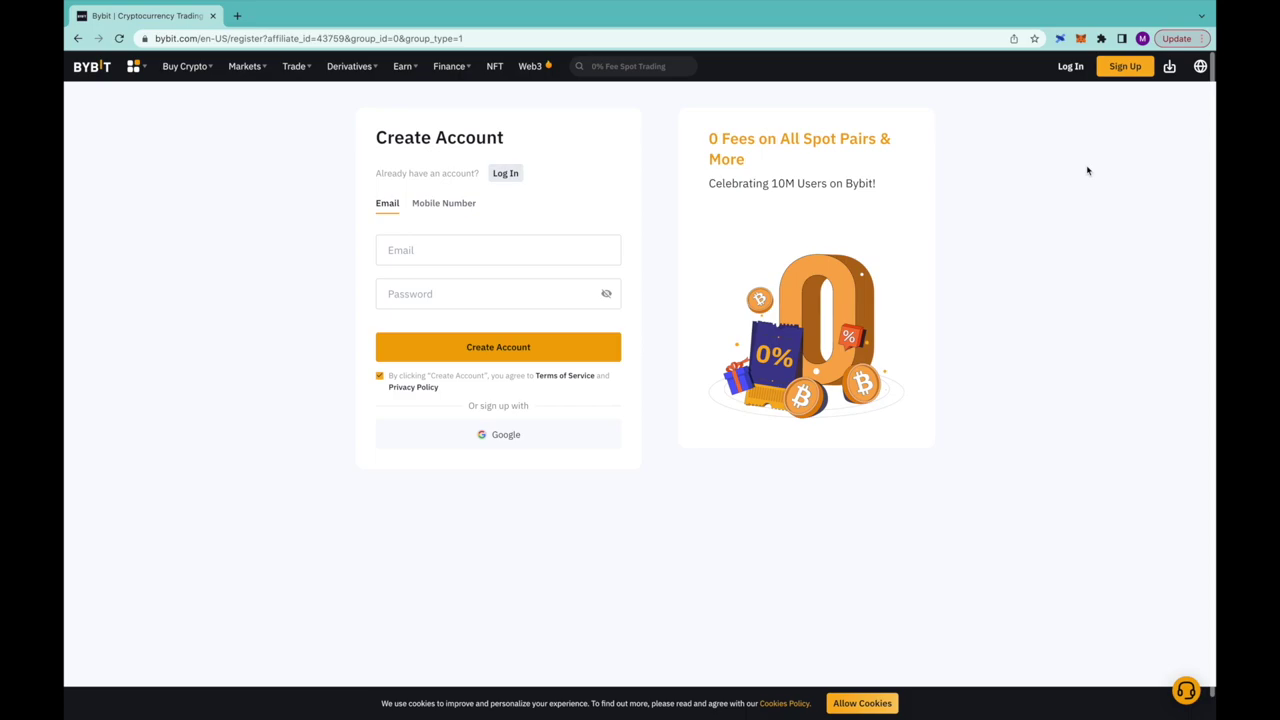
- Register with the autofilled email and a new password, then solve the slider puzzle
{"action": "left_click", "coordinate": [421, 253]}
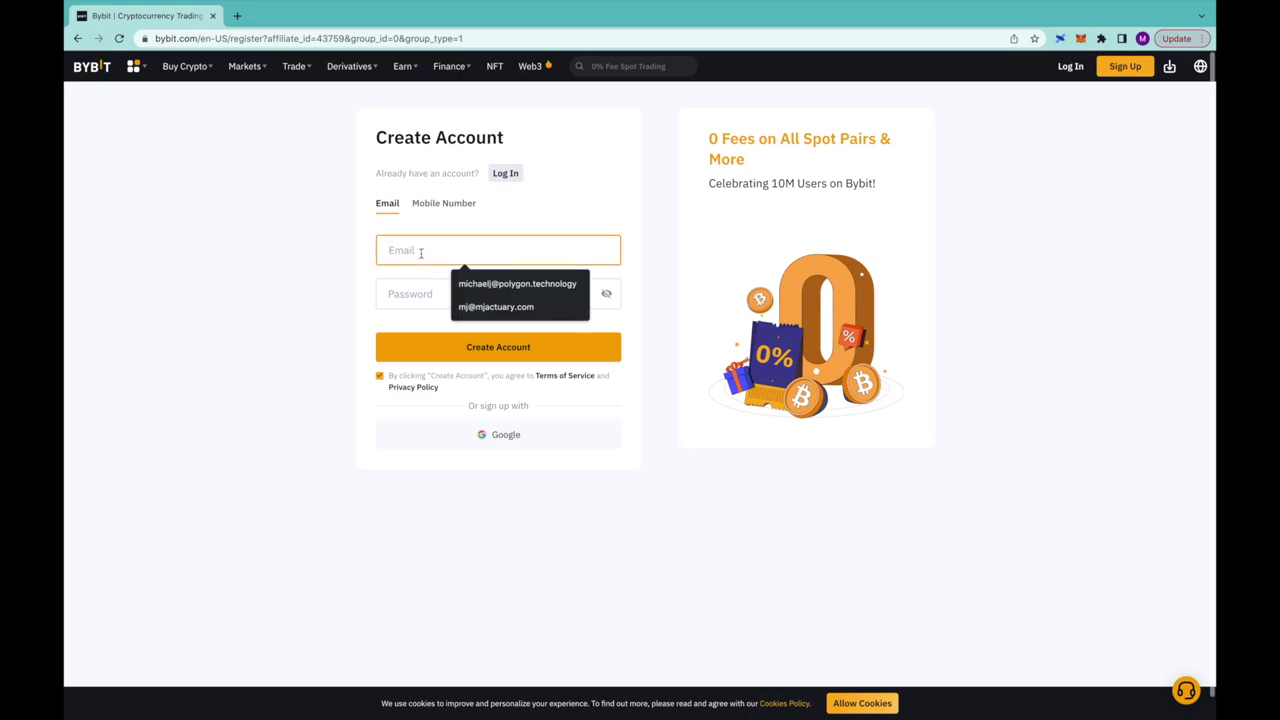
{"action": "left_click", "coordinate": [548, 286]}
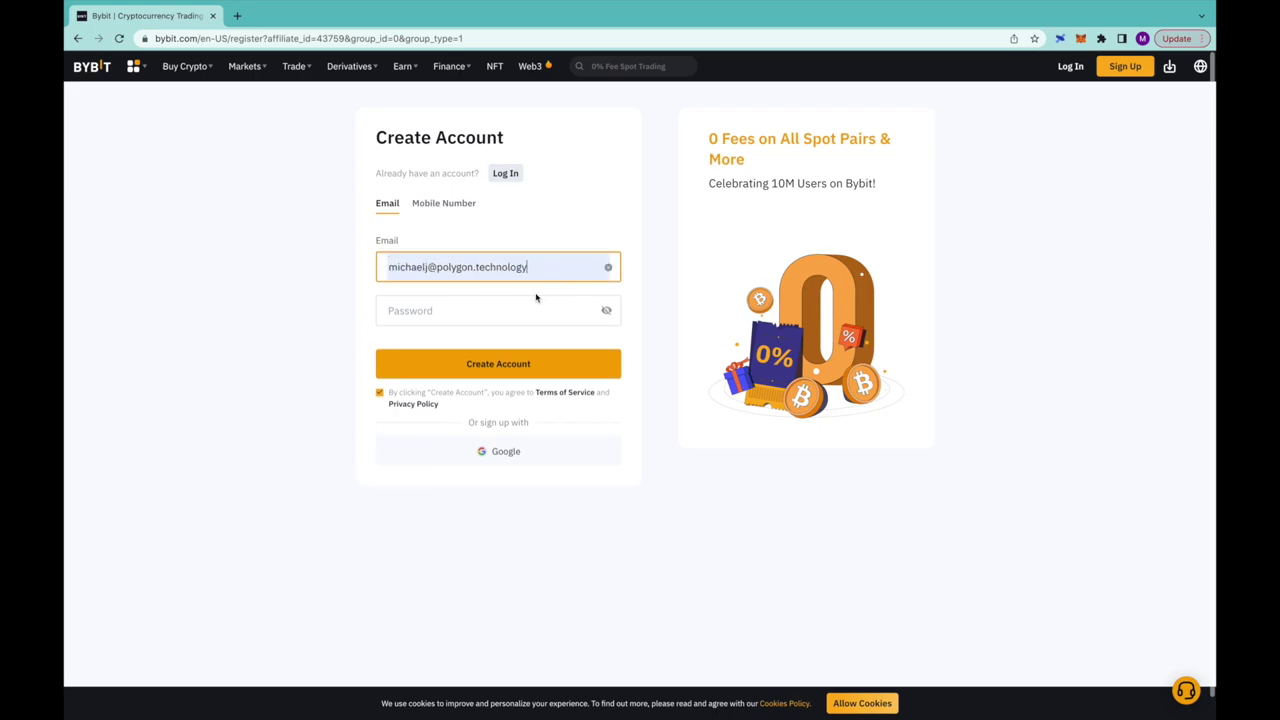
{"action": "left_click", "coordinate": [456, 314]}
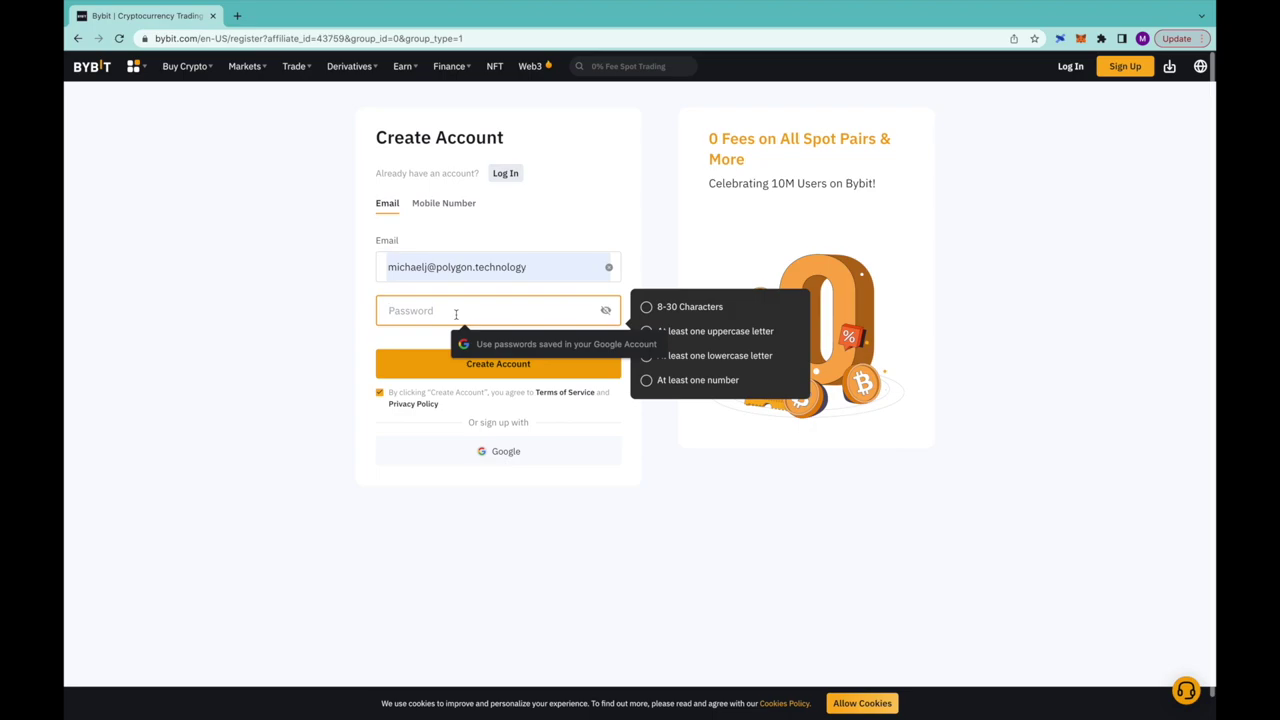
{"action": "type", "text": "•••••••••"}
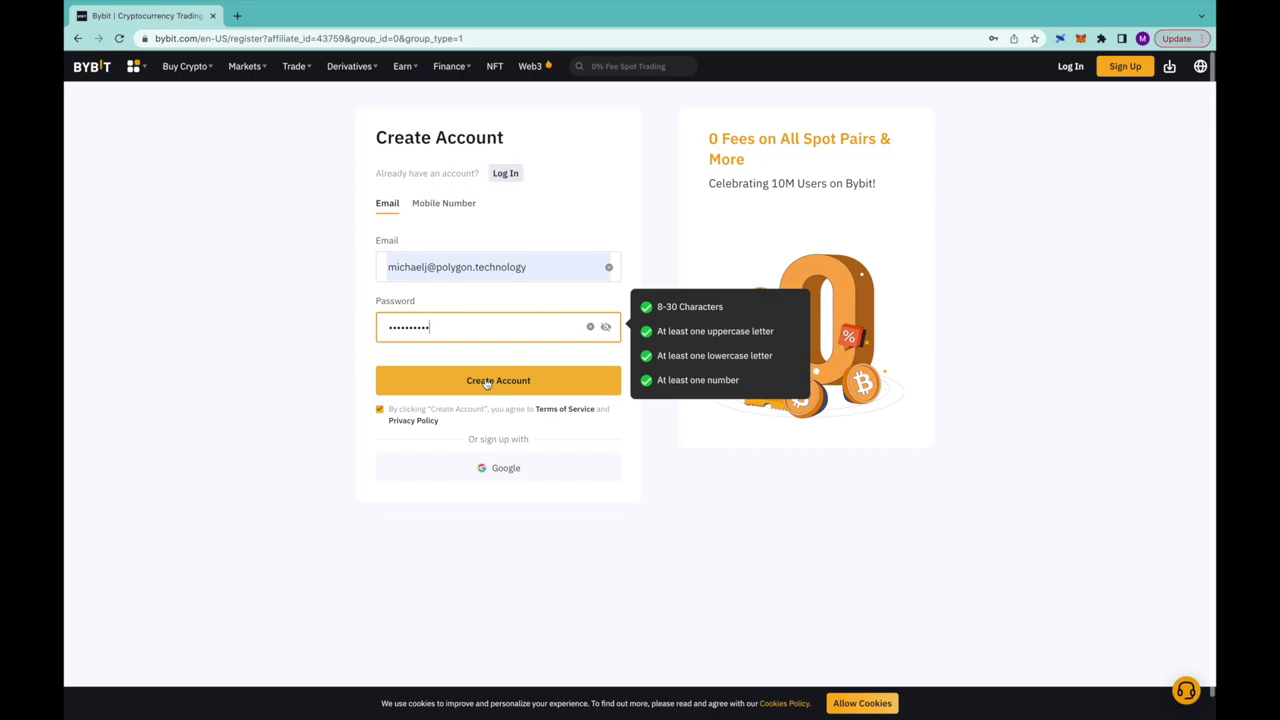
{"action": "left_click", "coordinate": [485, 383]}
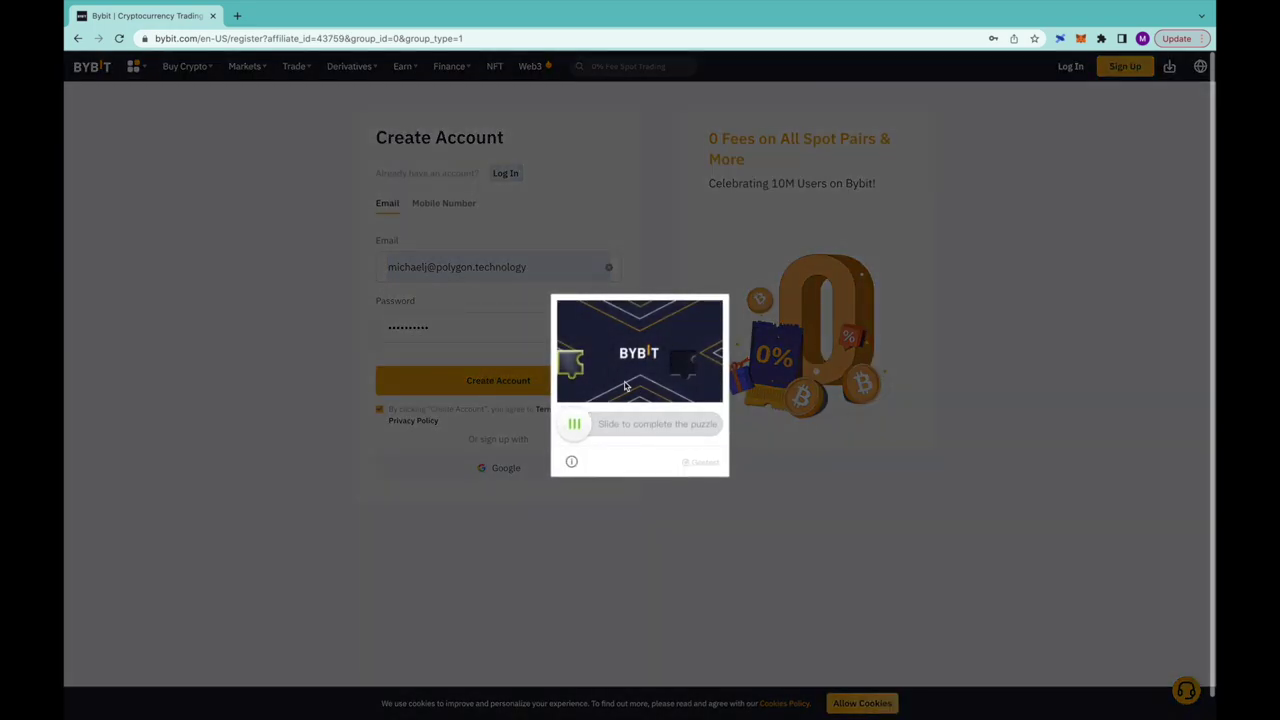
{"action": "left_click_drag", "start_coordinate": [574, 424], "coordinate": [691, 432]}
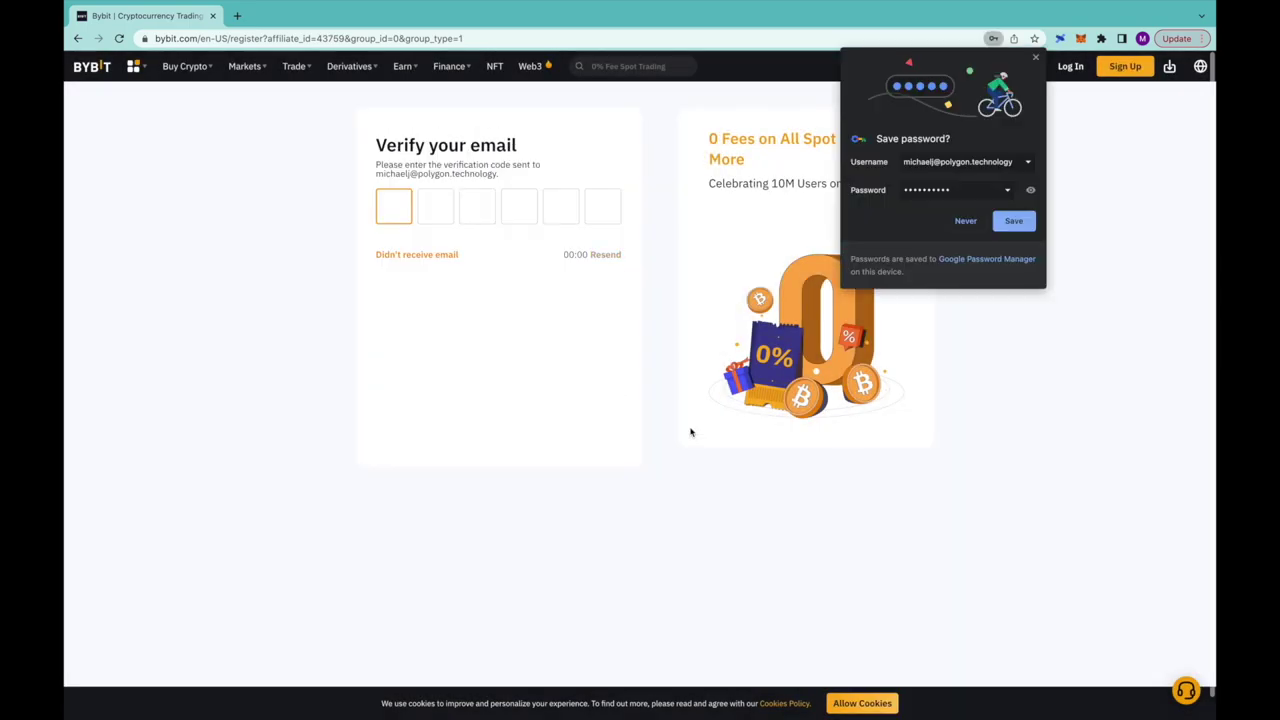
- Decline Chrome's password save and enter the emailed verification code
{"action": "left_click", "coordinate": [965, 221]}
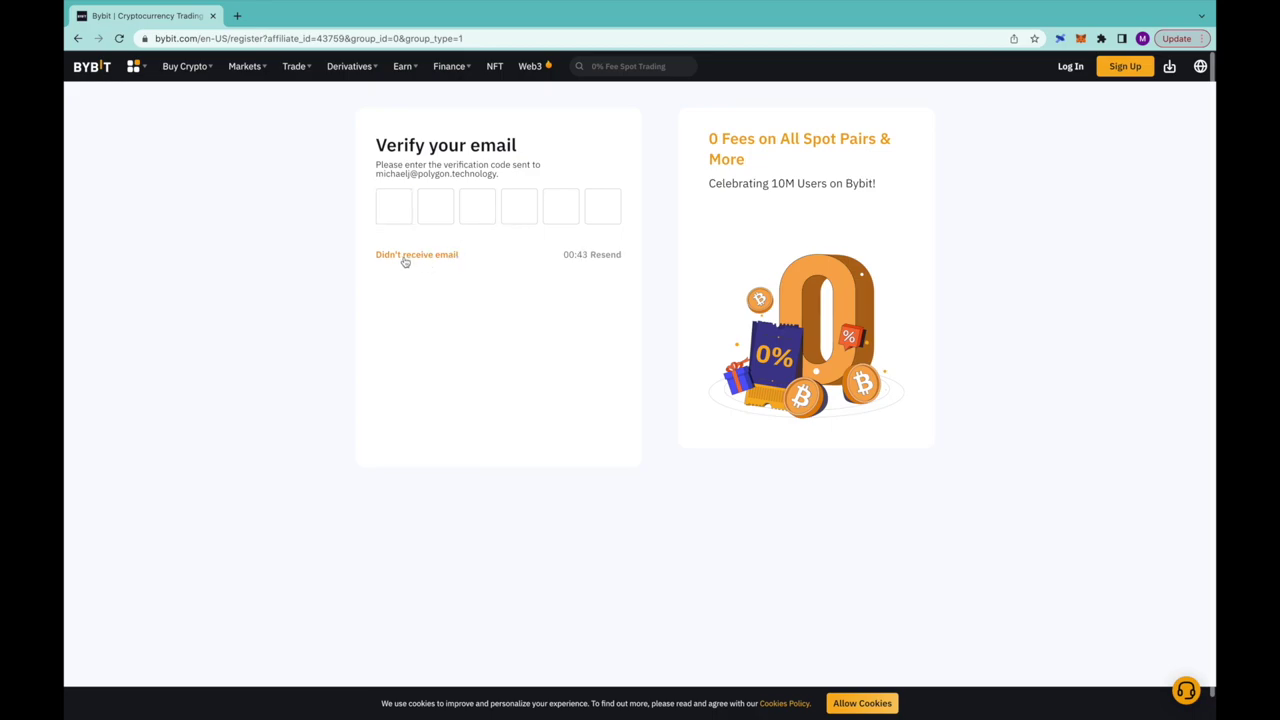
{"action": "left_click", "coordinate": [389, 207]}
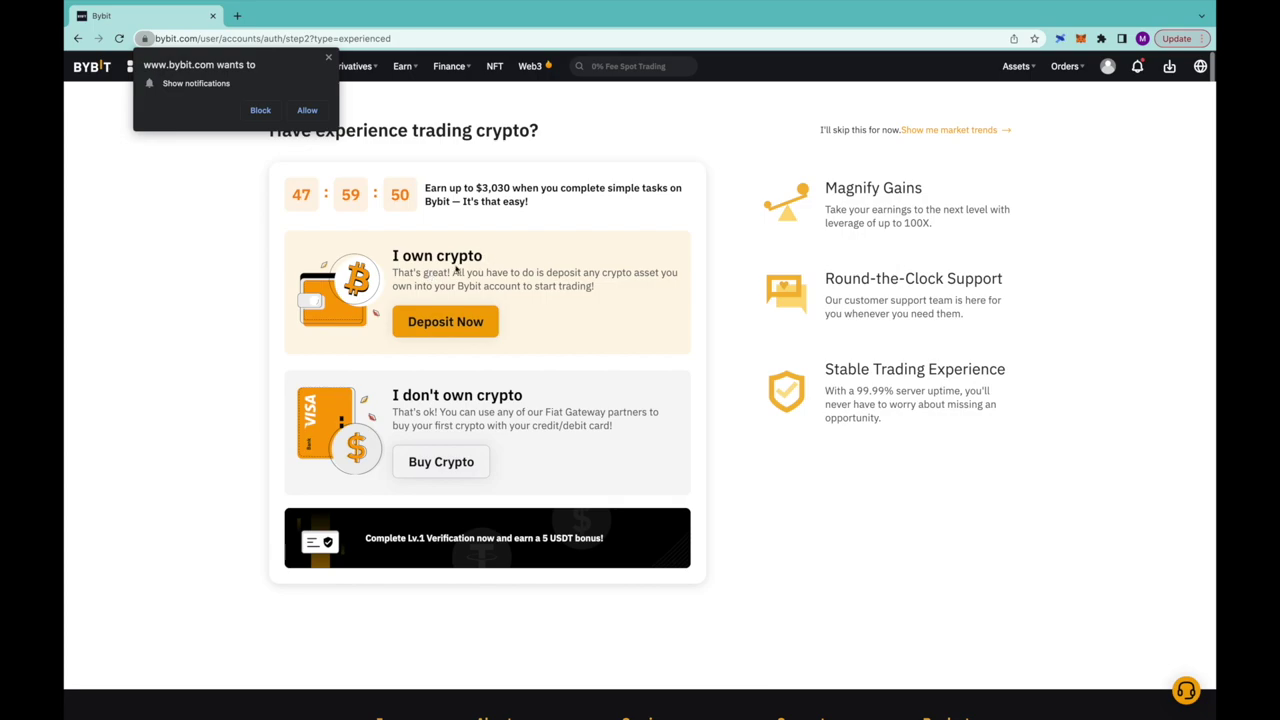
- Dismiss the notifications prompt and choose Buy Crypto under I don't own crypto
{"action": "left_click", "coordinate": [328, 57]}
{"action": "mouse_move", "coordinate": [350, 66]}
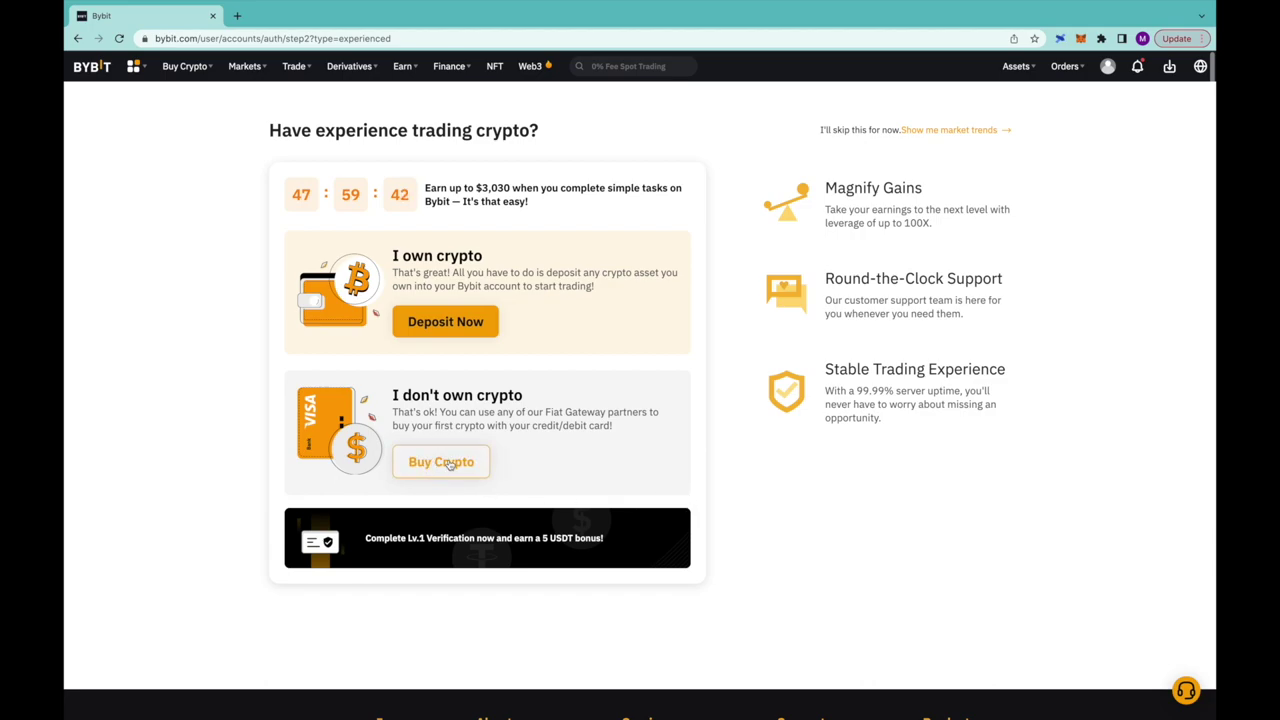
{"action": "left_click", "coordinate": [450, 465]}
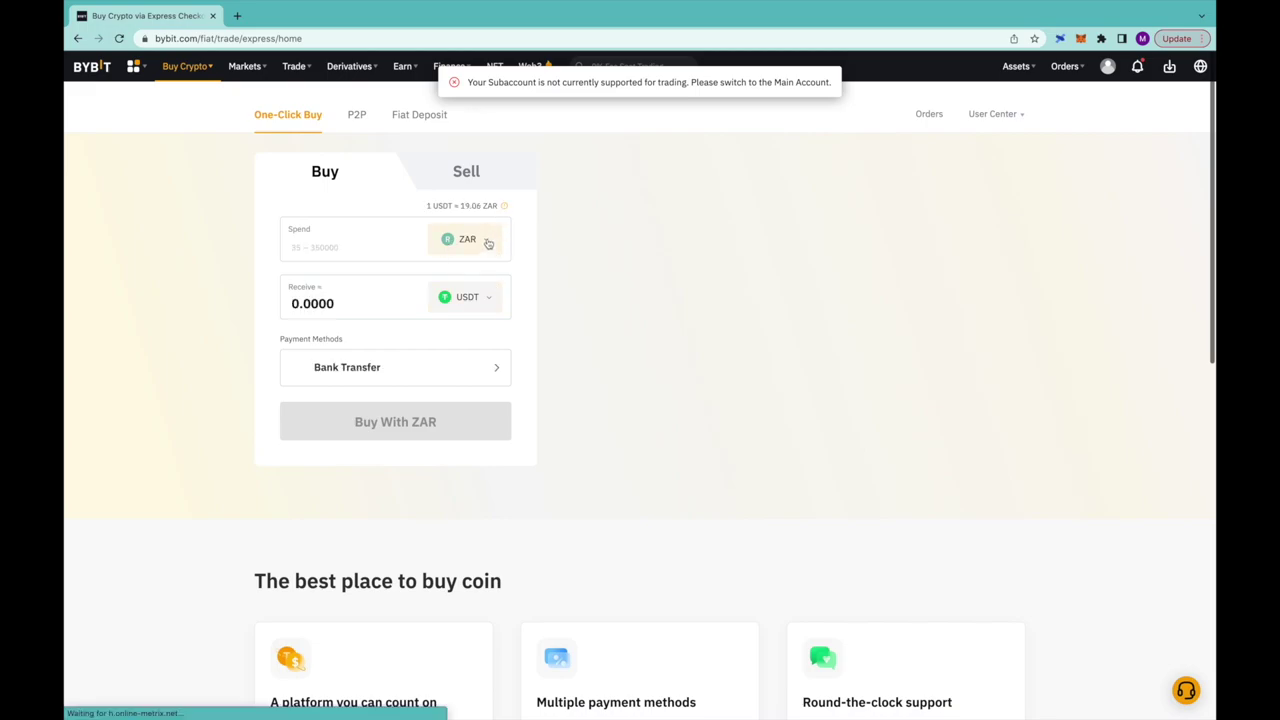
- Enter a 100 ZAR spend and review the payment methods, including third-party providers
{"action": "left_click", "coordinate": [320, 248]}
{"action": "type", "text": "100"}
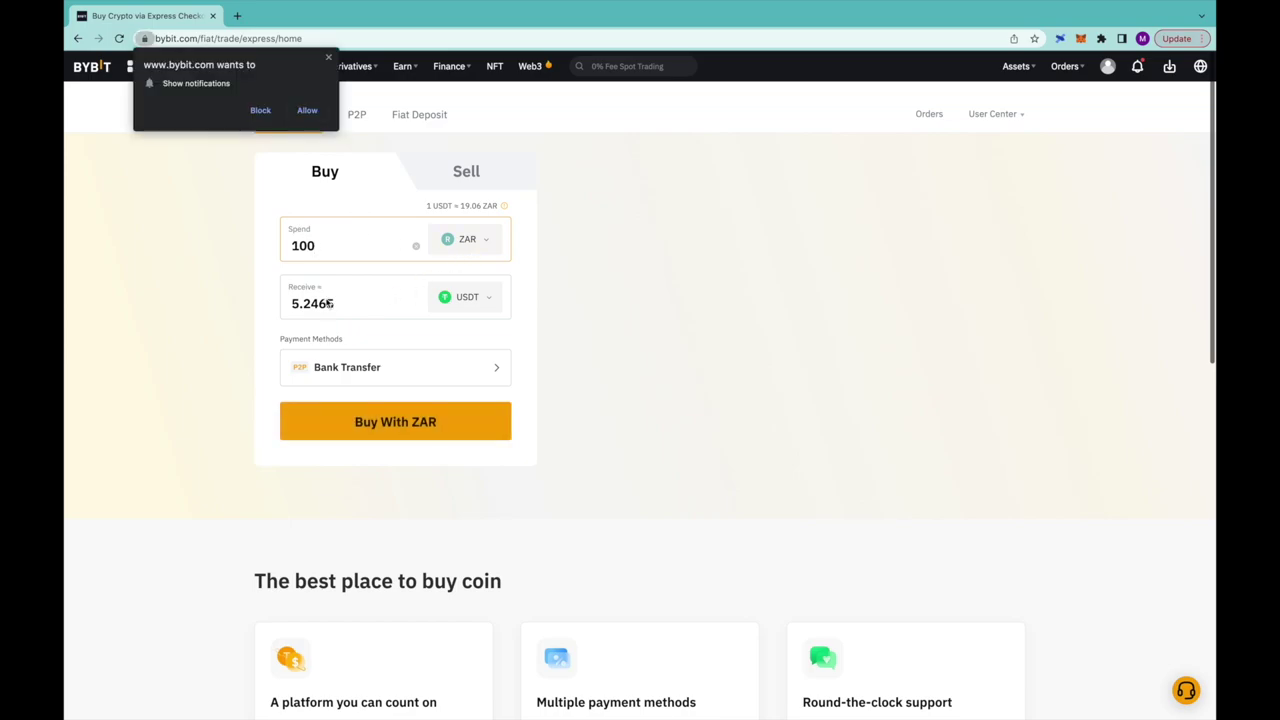
{"action": "left_click", "coordinate": [328, 58]}
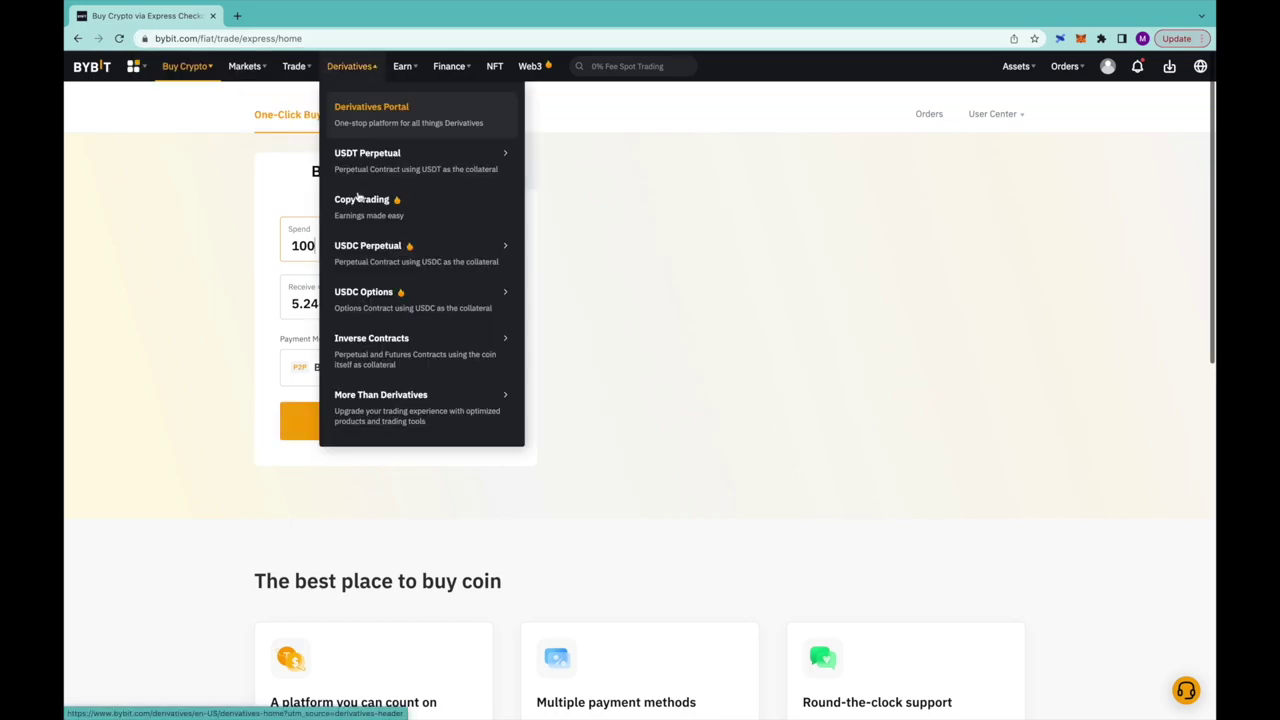
{"action": "left_click", "coordinate": [465, 368]}
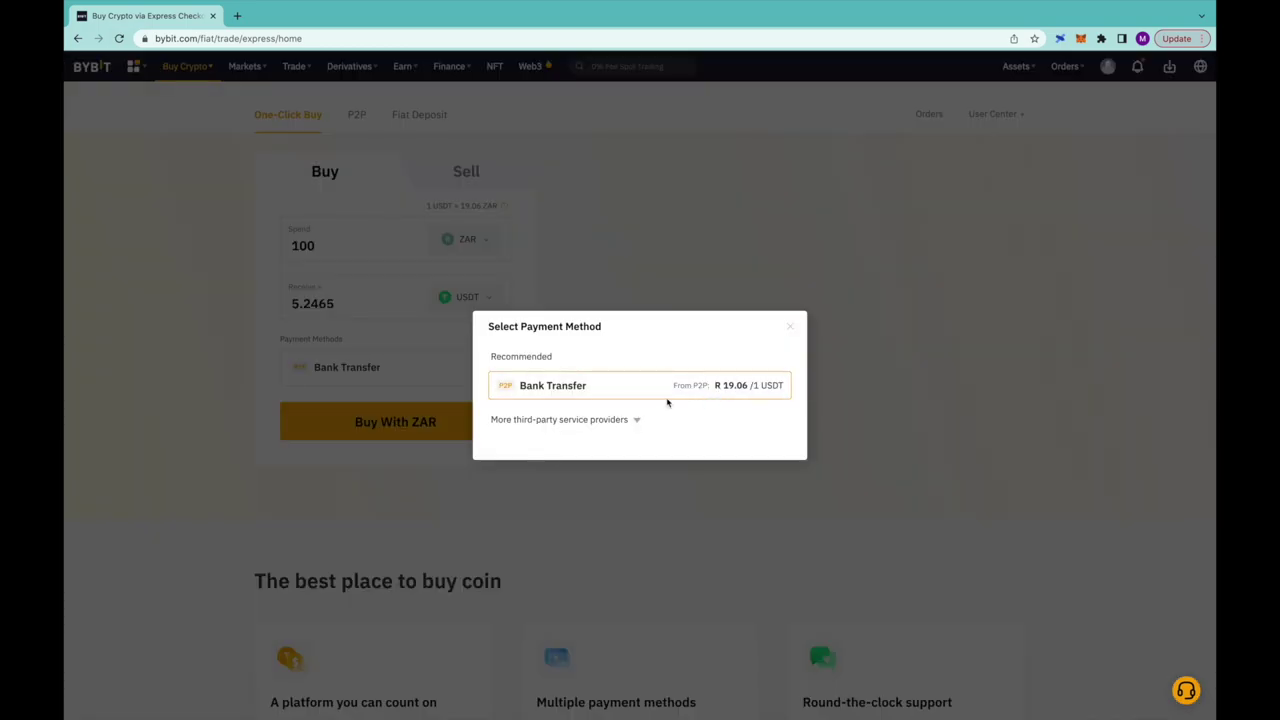
{"action": "left_click", "coordinate": [629, 422]}
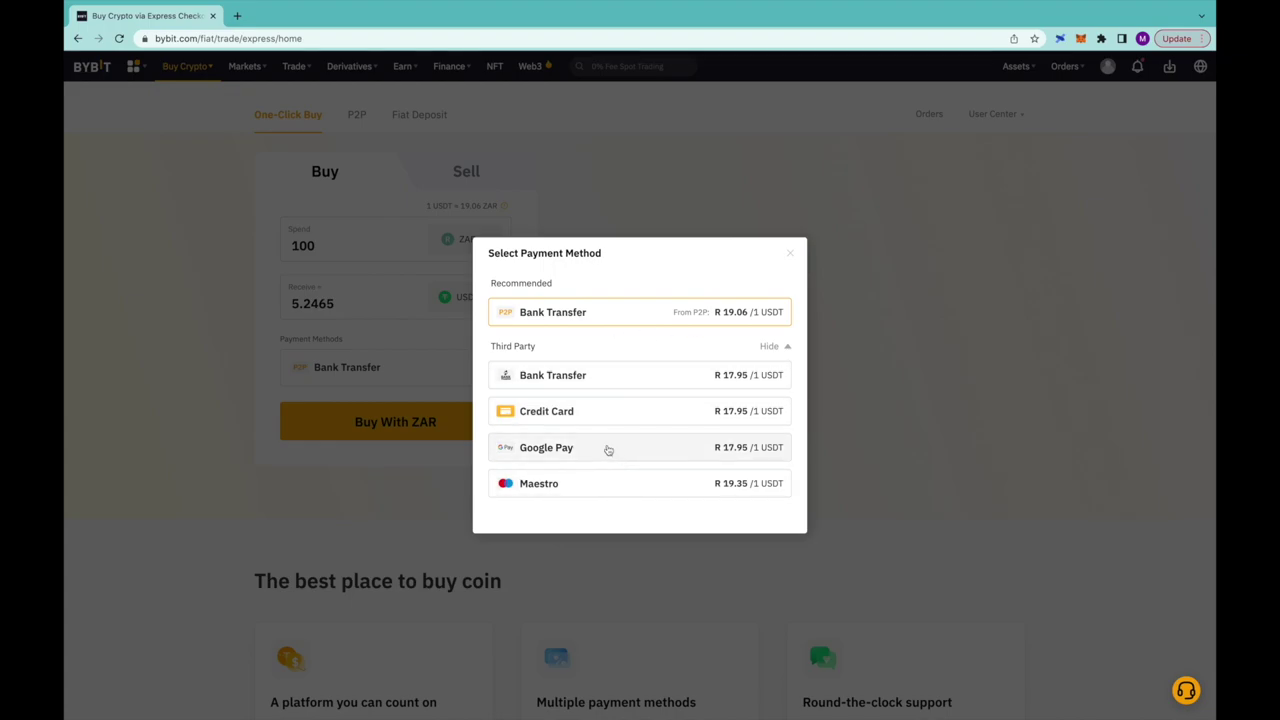
{"action": "left_click", "coordinate": [789, 256]}
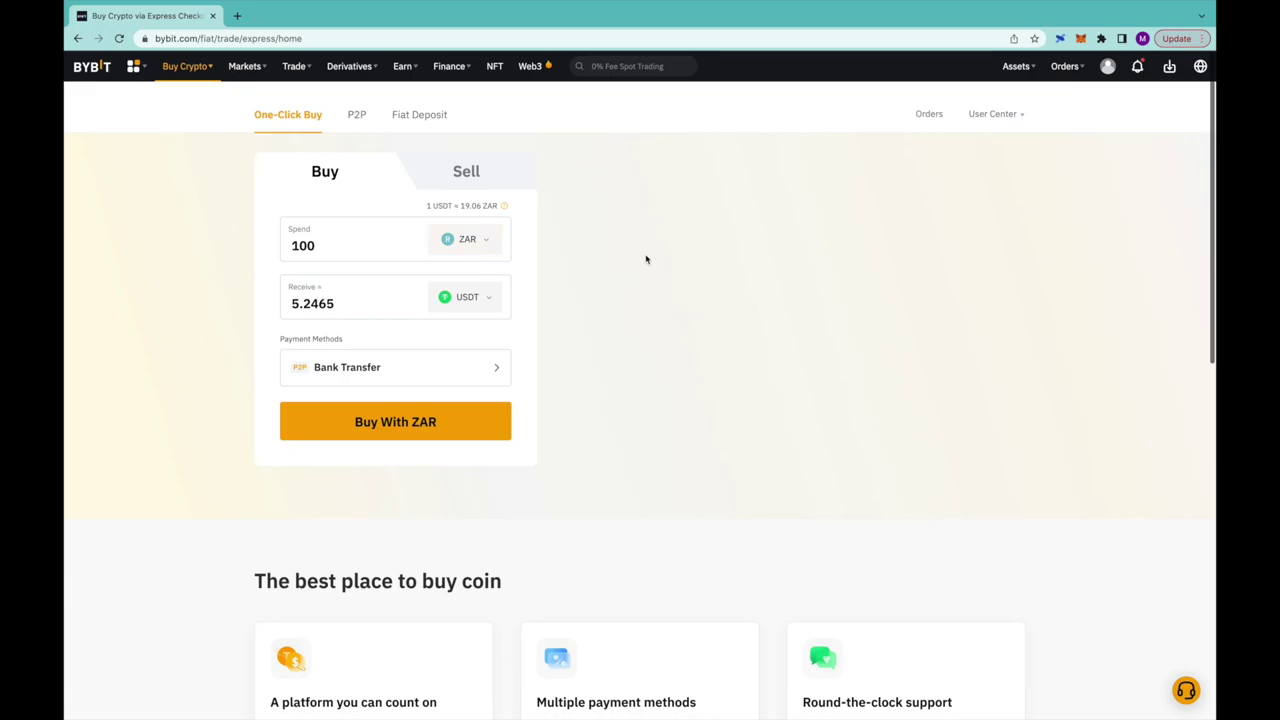
- Raise the spend to 1,000 ZAR, keeping Bank Transfer as the payment method
{"action": "left_click", "coordinate": [323, 248]}
{"action": "type", "text": "000"}
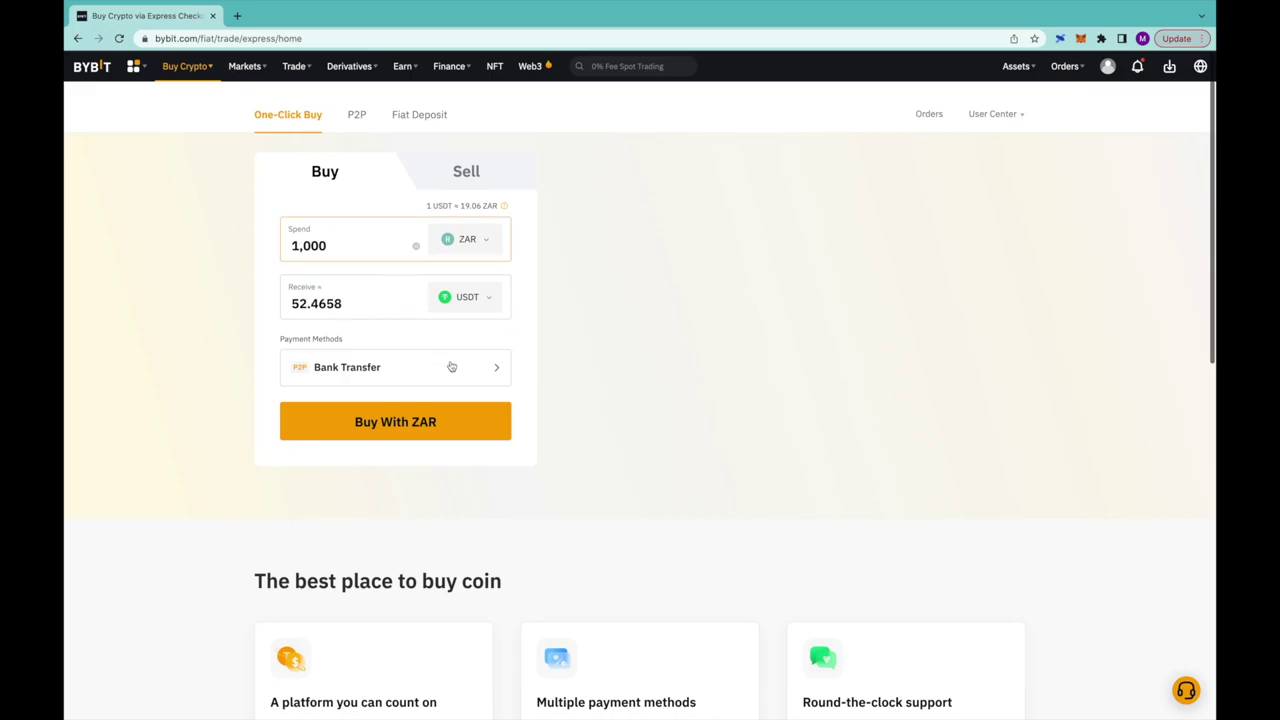
{"action": "left_click", "coordinate": [500, 369]}
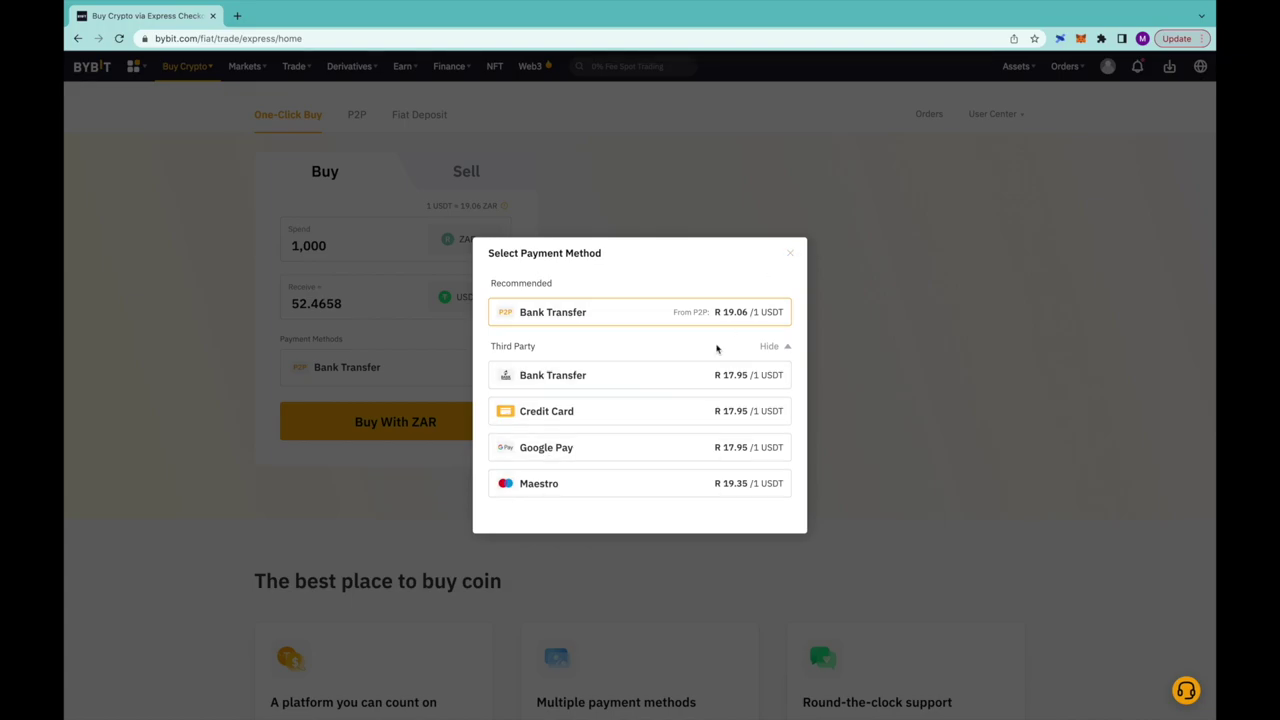
{"action": "left_click", "coordinate": [576, 181]}
{"action": "mouse_move", "coordinate": [1016, 68]}
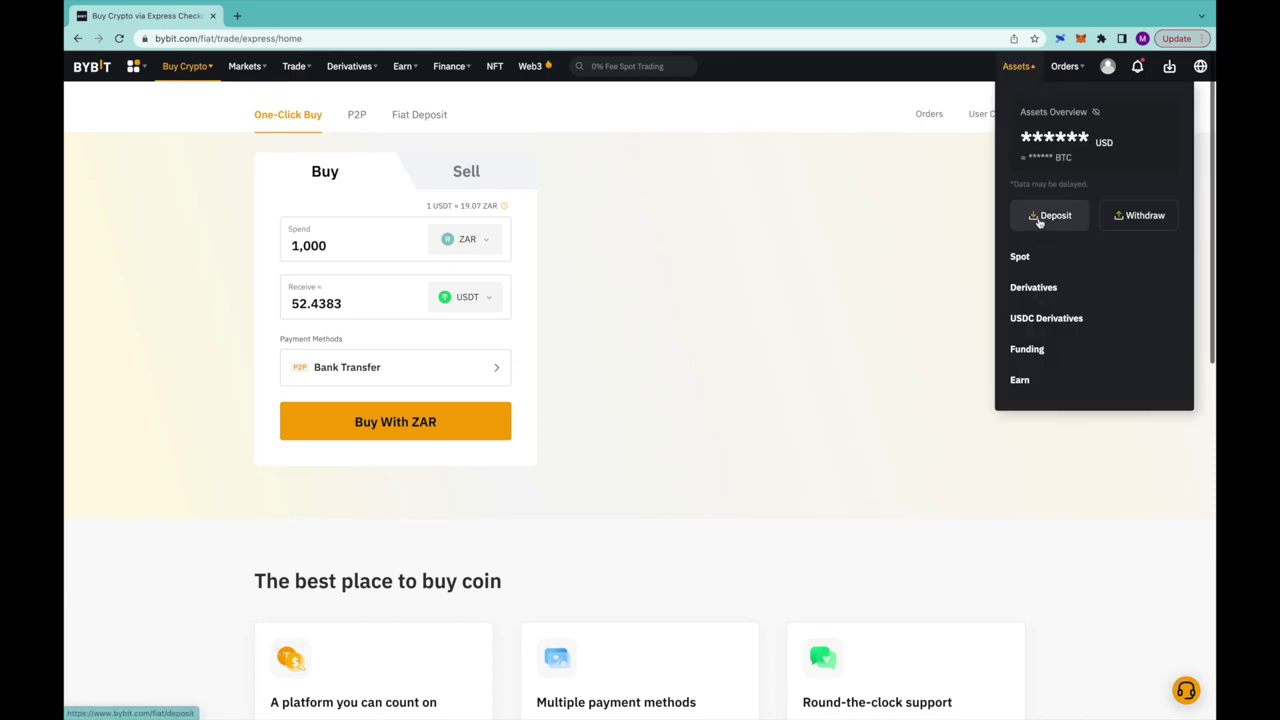
- On the Deposit page, select ETH on the ERC20 chain and copy its address
{"action": "left_click", "coordinate": [1040, 220]}
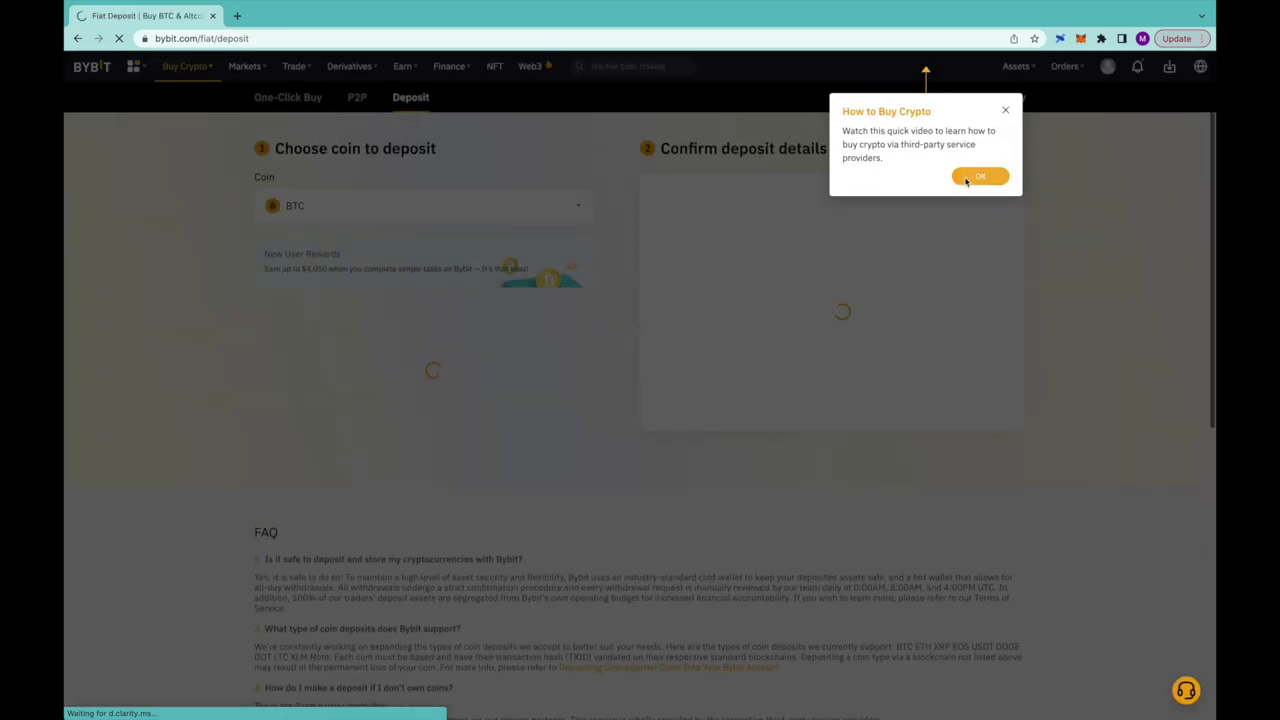
{"action": "left_click", "coordinate": [967, 178]}
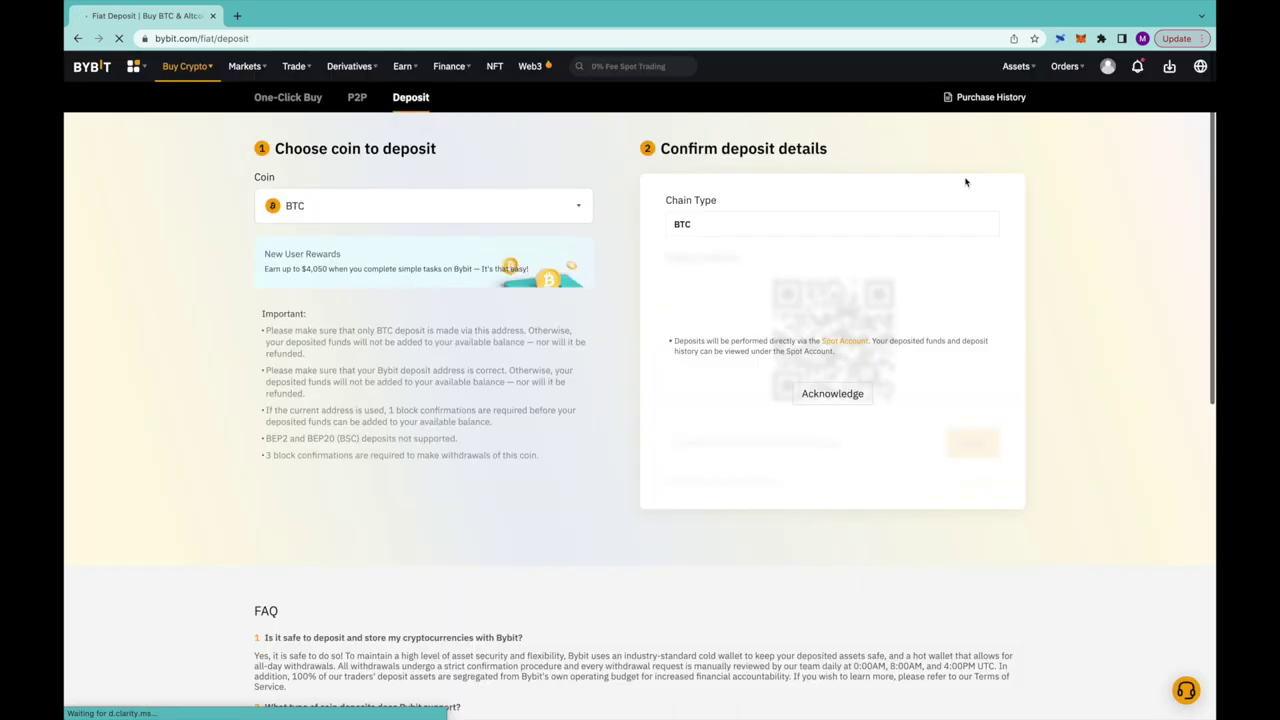
{"action": "left_click", "coordinate": [571, 207]}
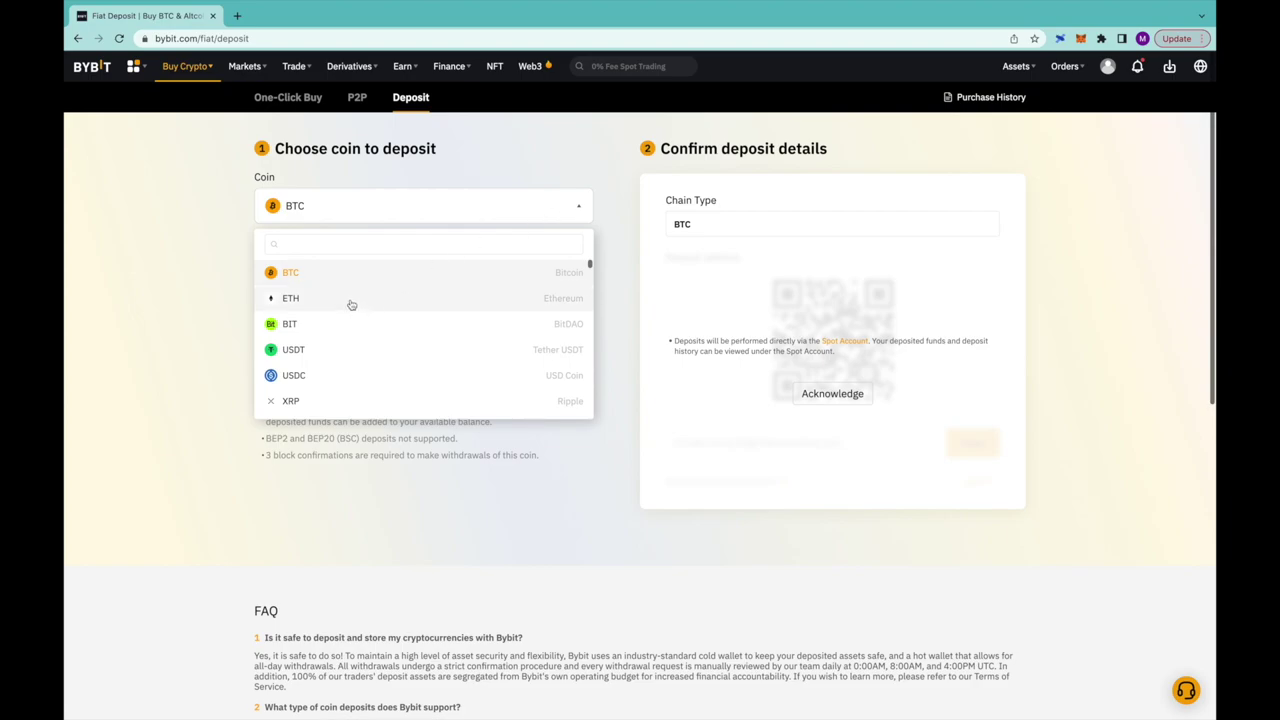
{"action": "left_click", "coordinate": [351, 301]}
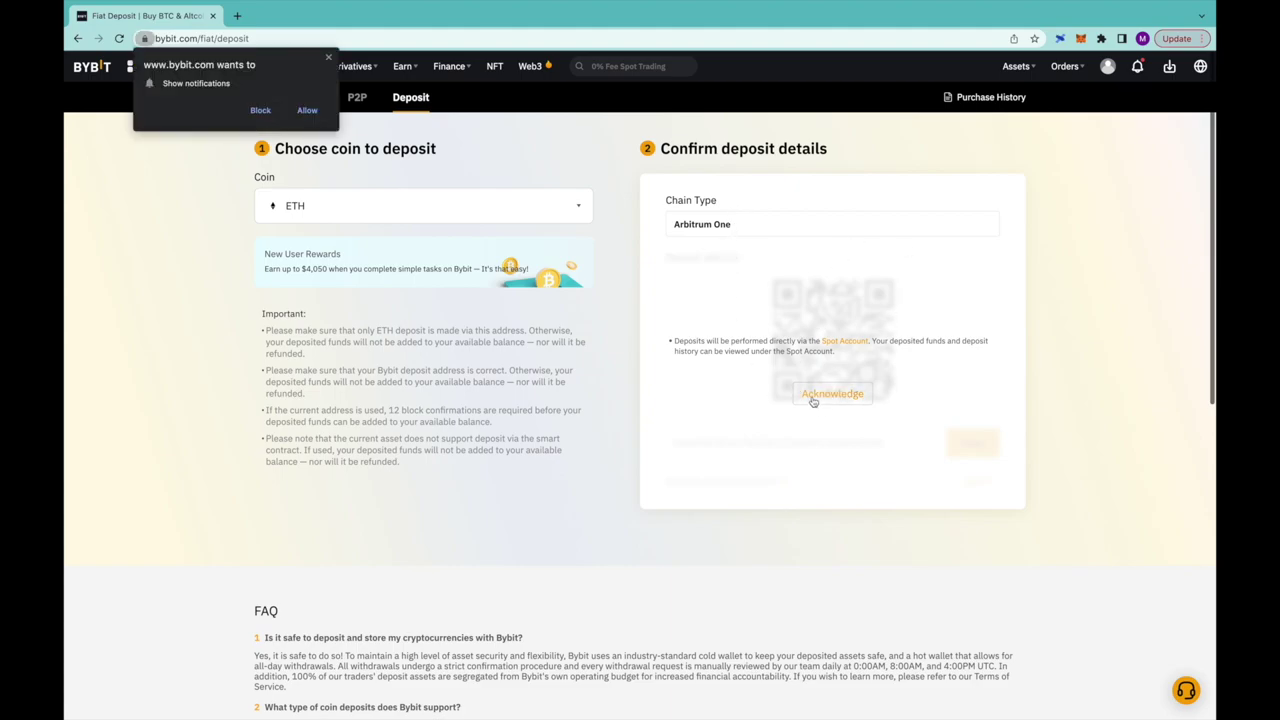
{"action": "left_click", "coordinate": [818, 397]}
{"action": "left_click", "coordinate": [772, 224]}
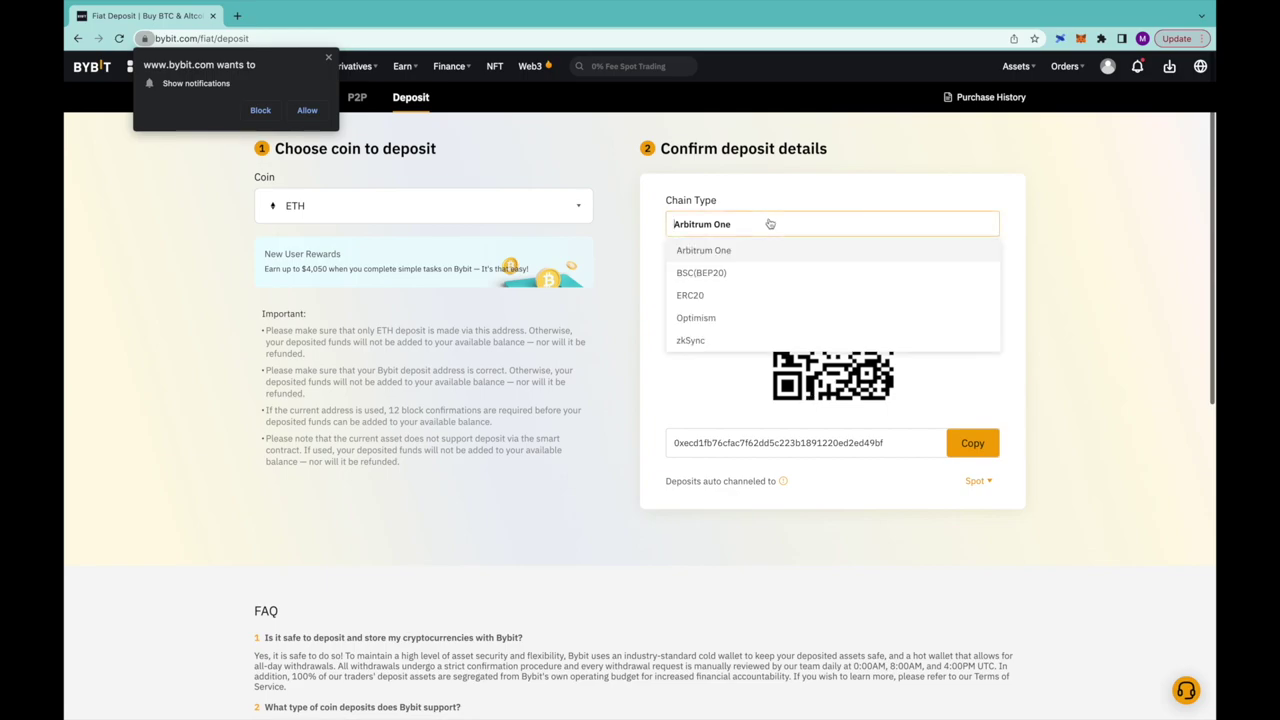
{"action": "left_click", "coordinate": [702, 296]}
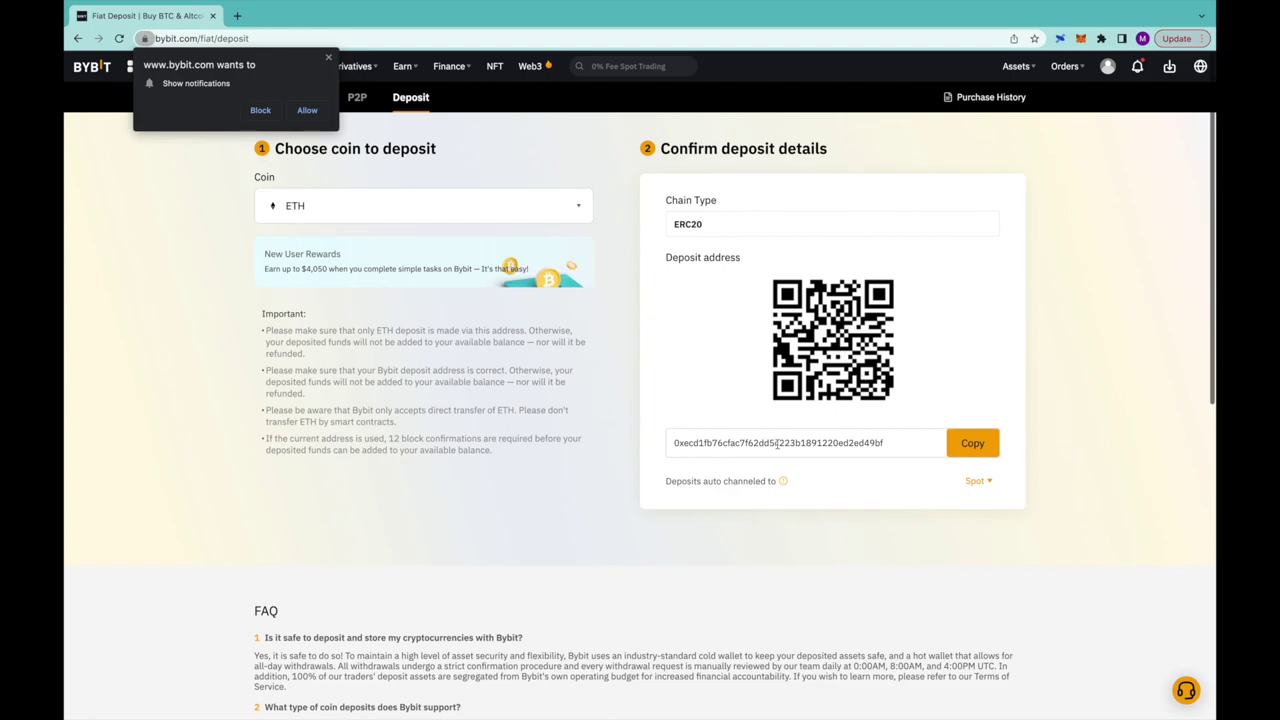
{"action": "left_click", "coordinate": [973, 446]}
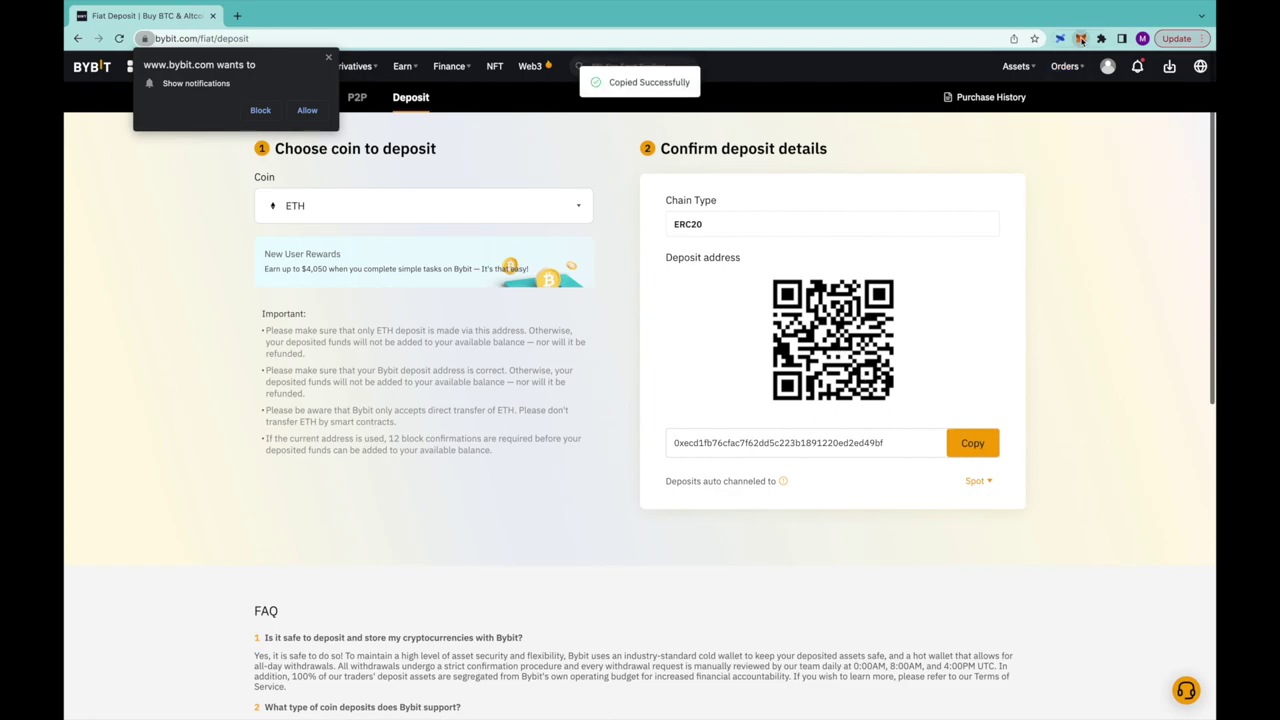
- Close the MetaMask popup and notification prompt, then copy the deposit address with Ctrl+C
{"action": "left_click", "coordinate": [1081, 39]}
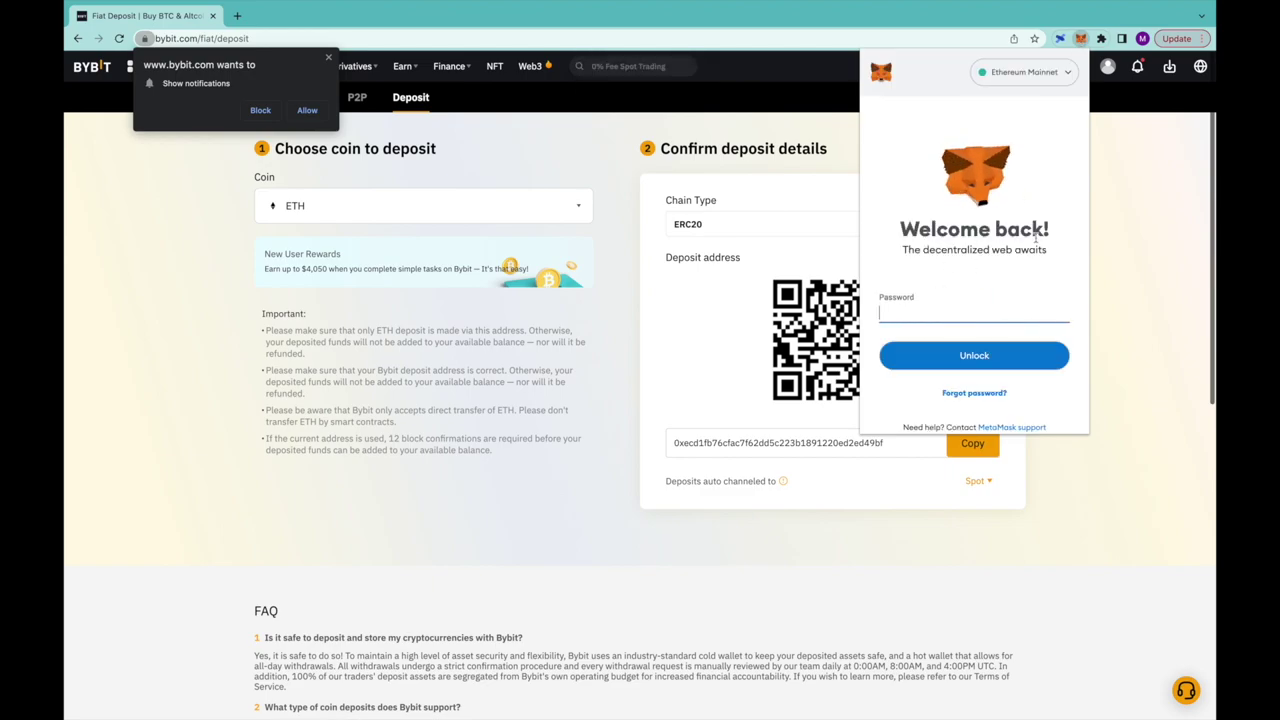
{"action": "left_click", "coordinate": [638, 401]}
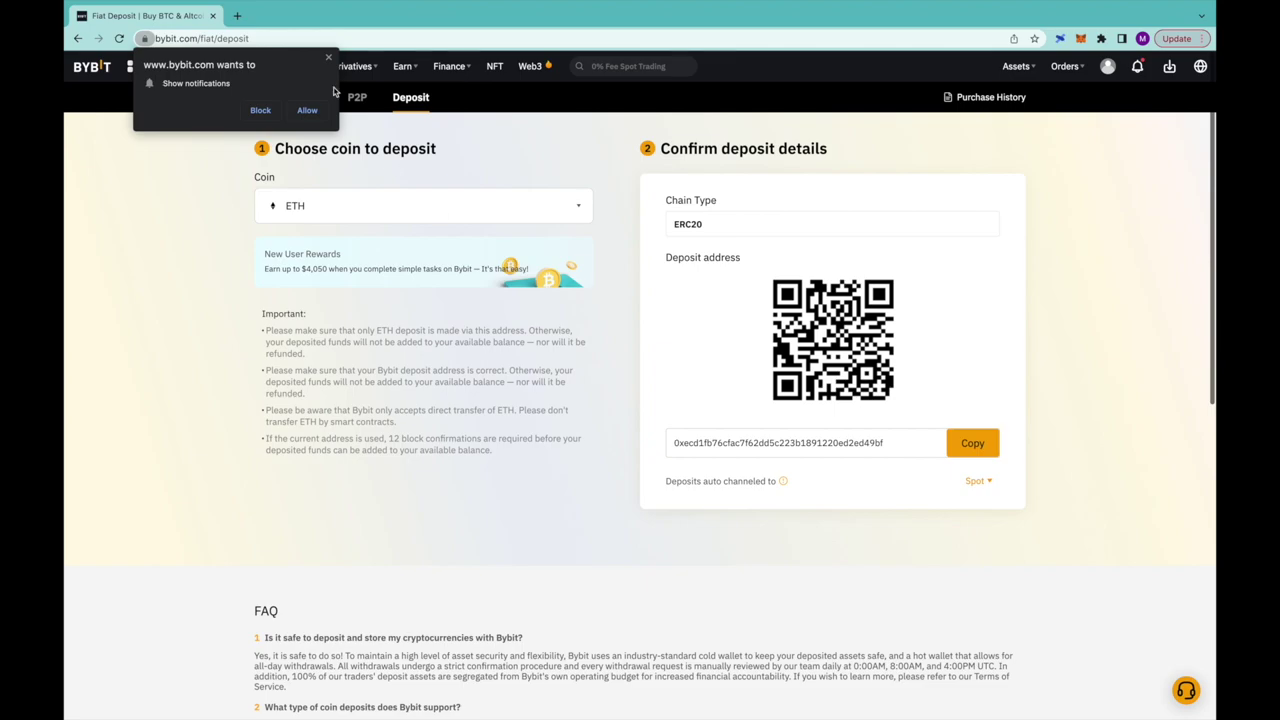
{"action": "left_click", "coordinate": [328, 58]}
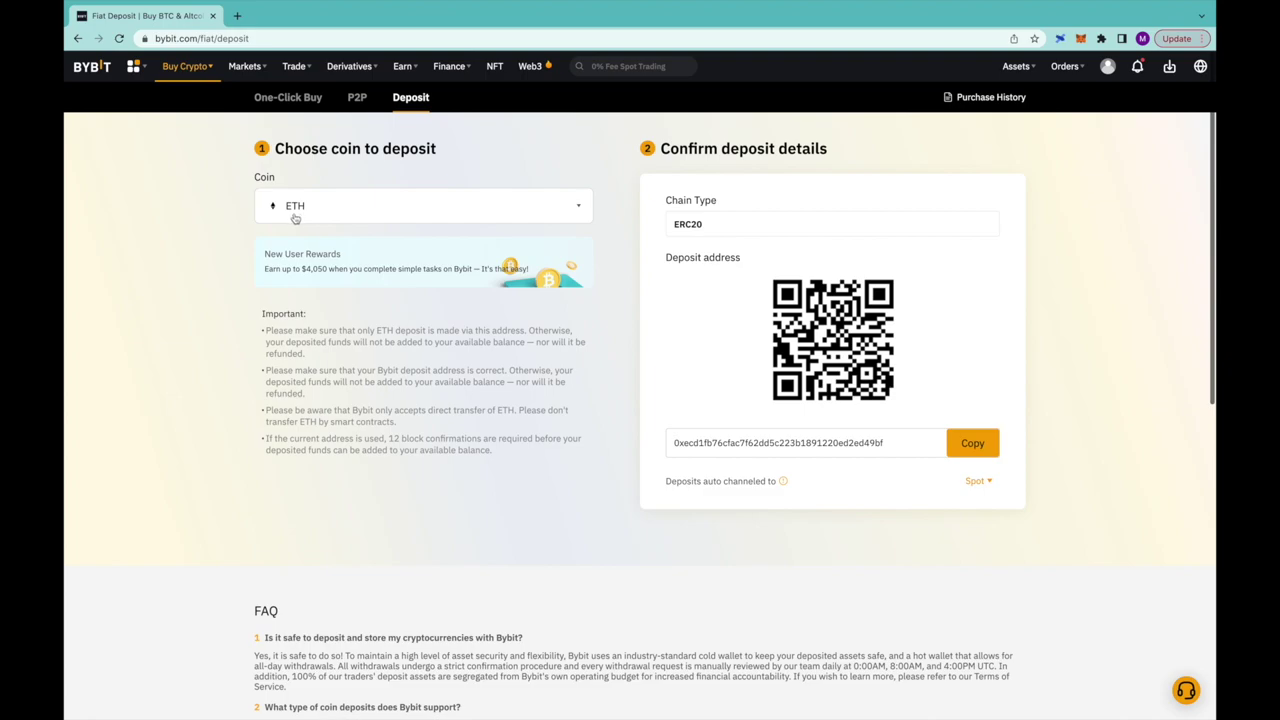
{"action": "left_click_drag", "start_coordinate": [888, 449], "coordinate": [673, 447]}
{"action": "key", "text": "ctrl+c"}
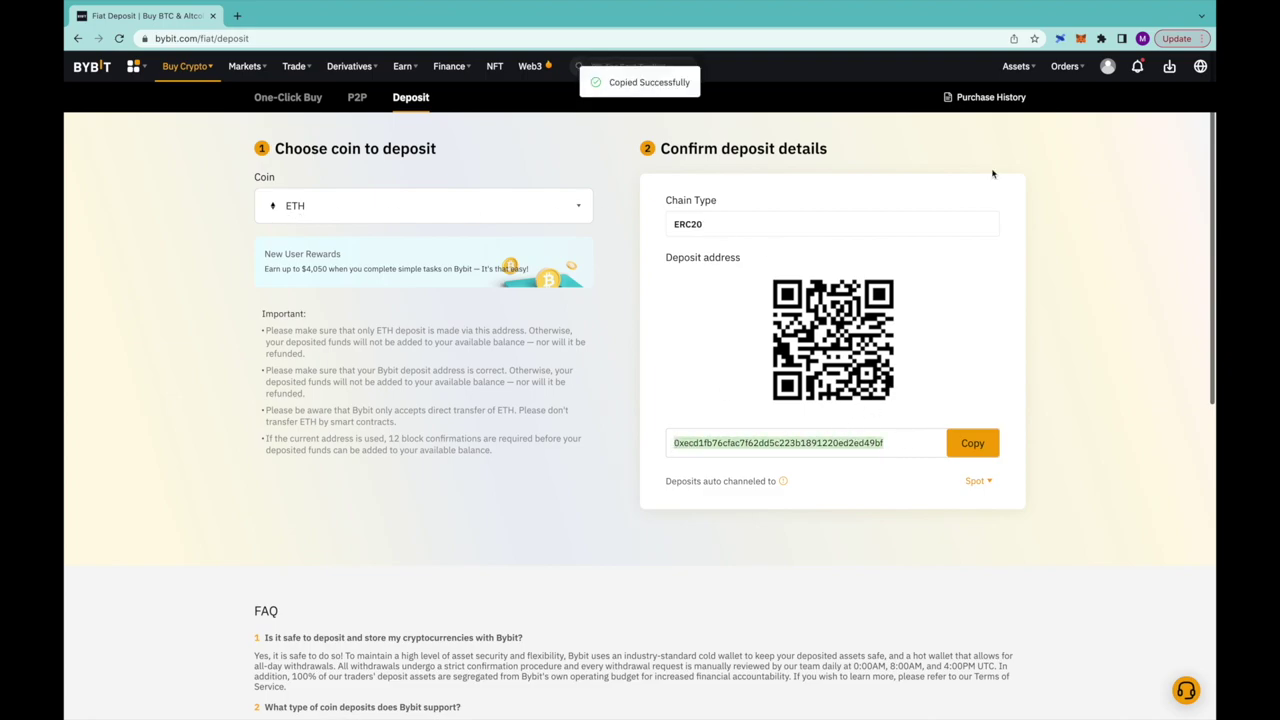
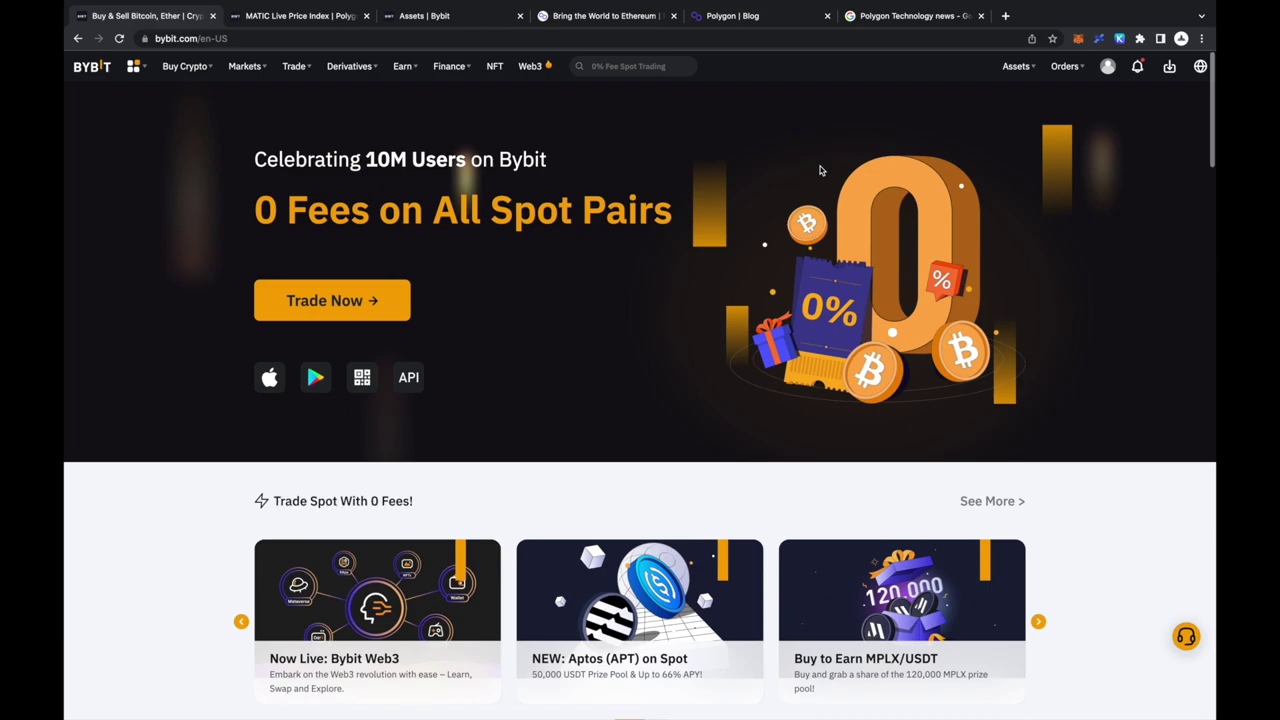
{"action": "mouse_move", "coordinate": [1025, 67]}
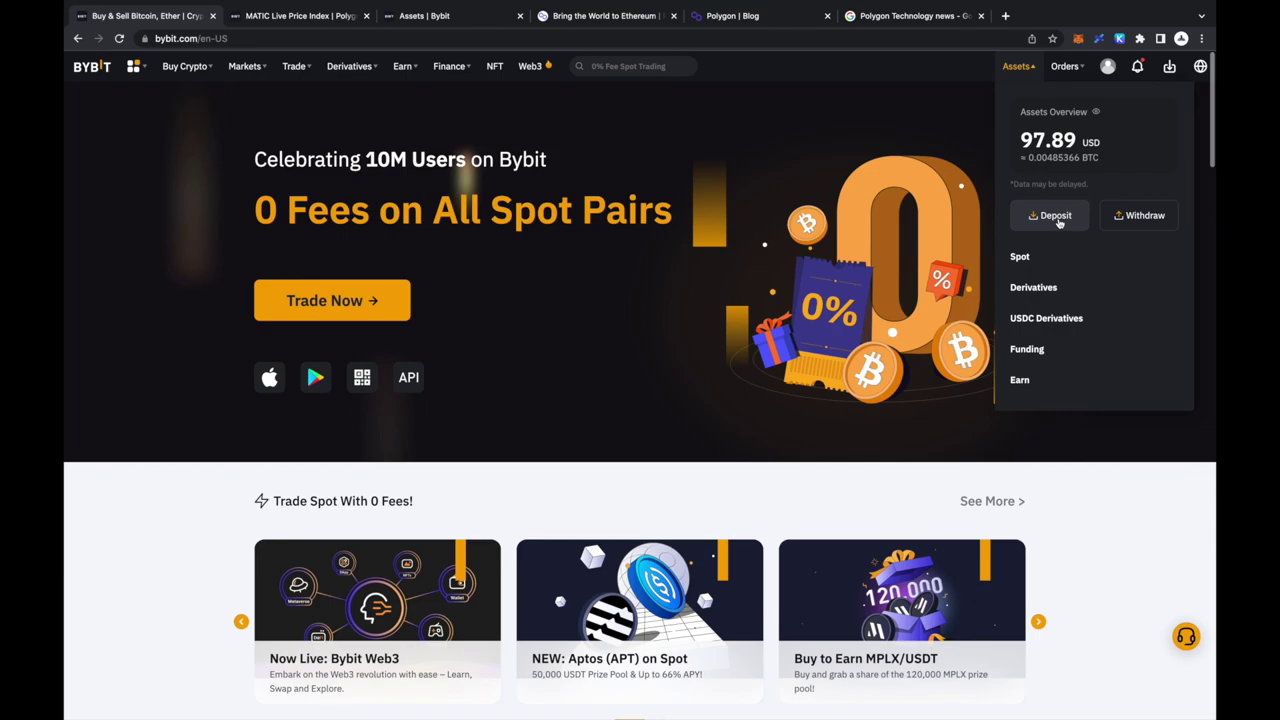
{"action": "mouse_move", "coordinate": [1108, 66]}
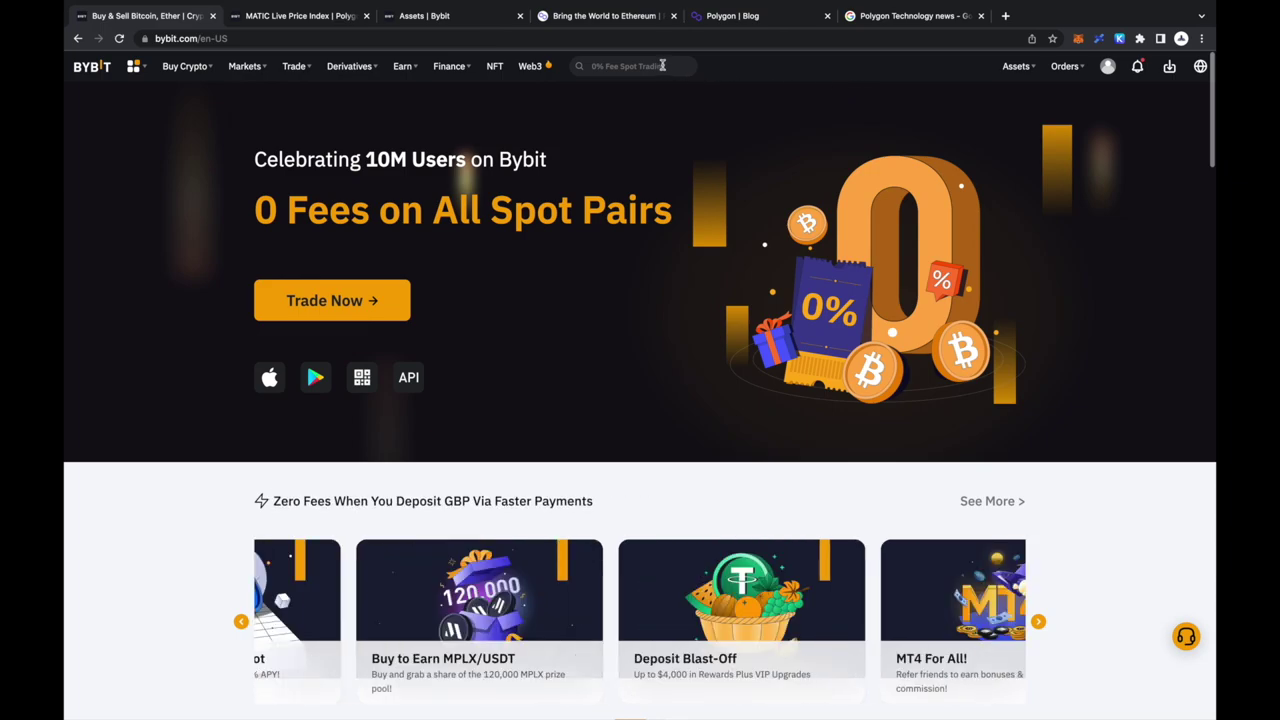
{"action": "mouse_move", "coordinate": [323, 78]}
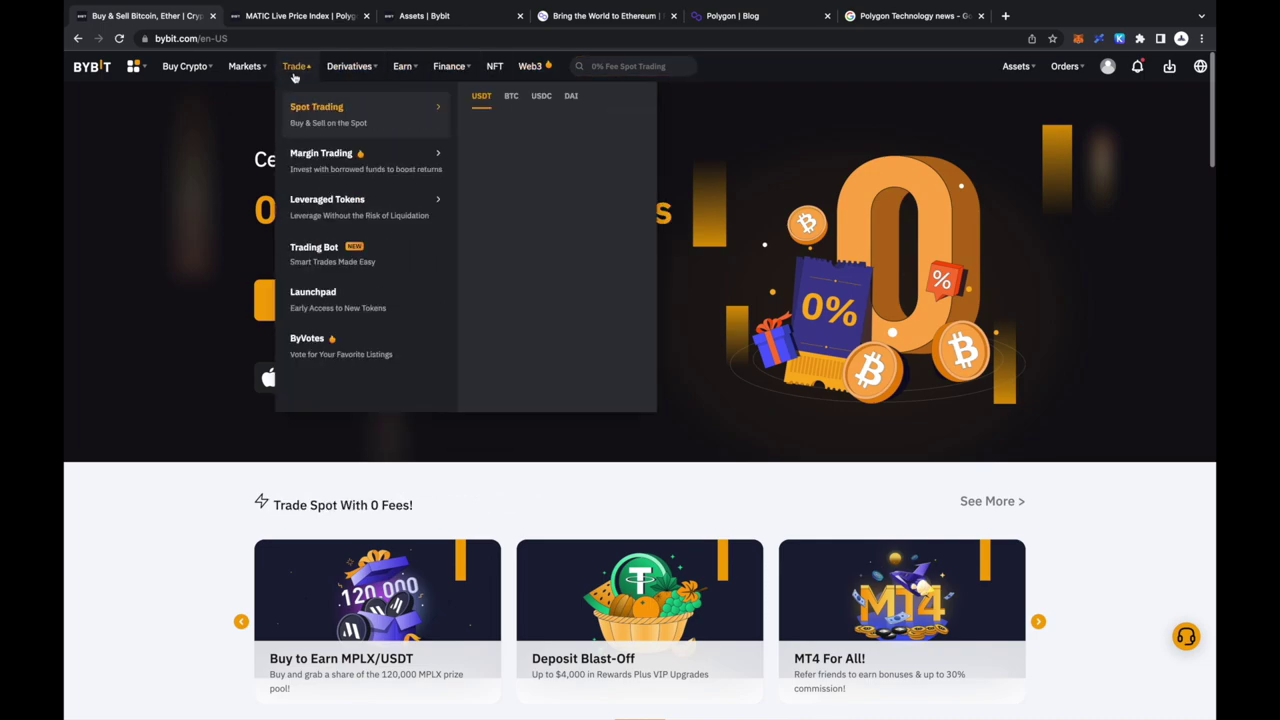
{"action": "mouse_move", "coordinate": [322, 202]}
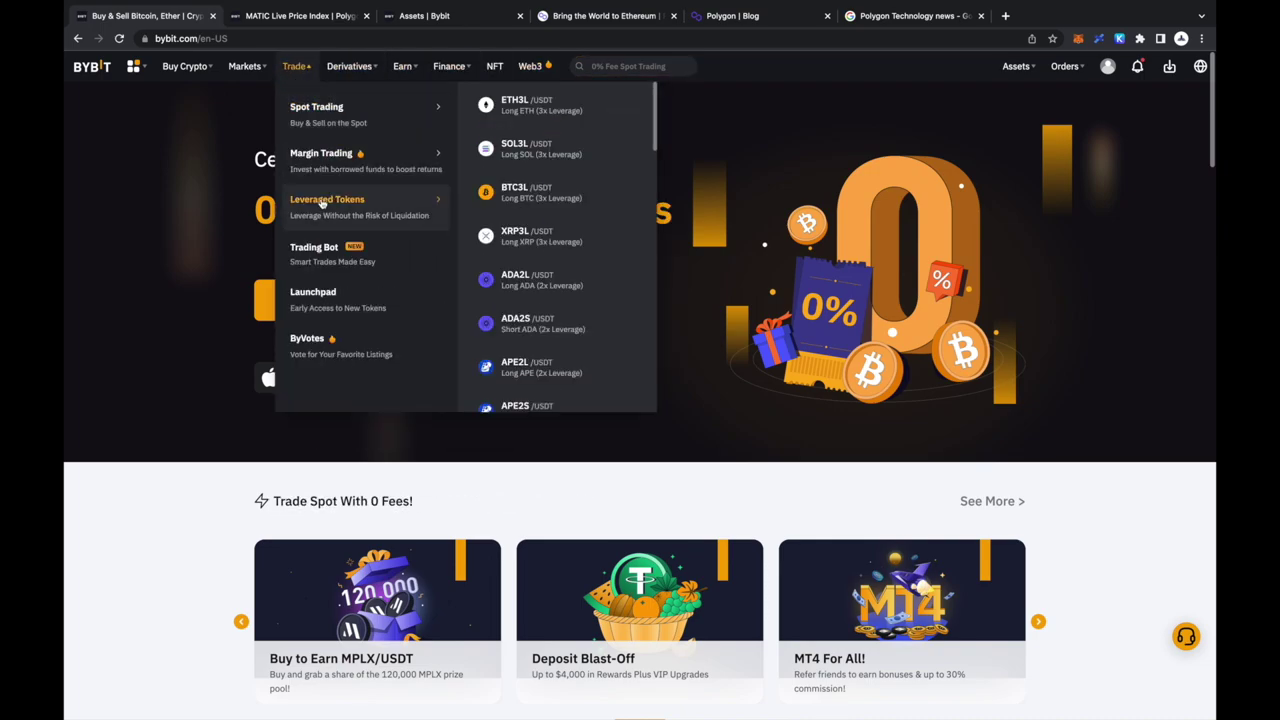
{"action": "scroll", "coordinate": [527, 195], "scroll_direction": "down", "scroll_amount": 2}
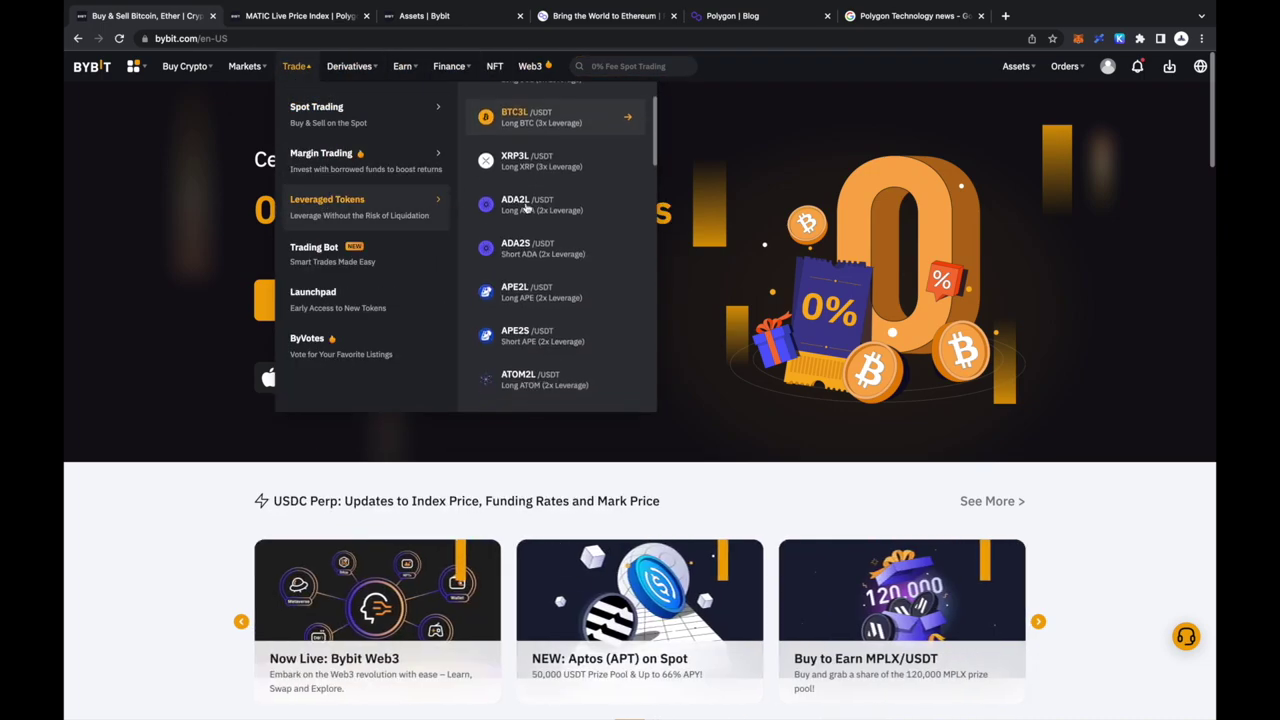
{"action": "scroll", "coordinate": [527, 207], "scroll_direction": "down", "scroll_amount": 10}
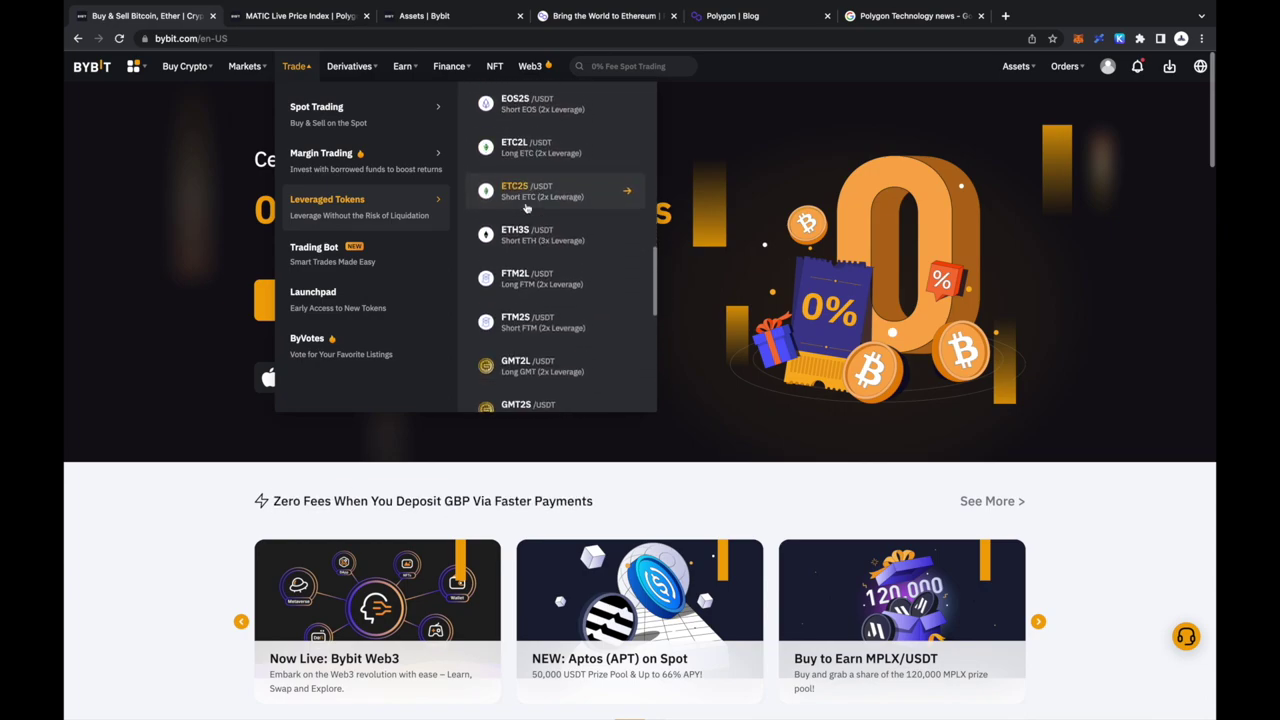
{"action": "scroll", "coordinate": [527, 207], "scroll_direction": "down", "scroll_amount": 7}
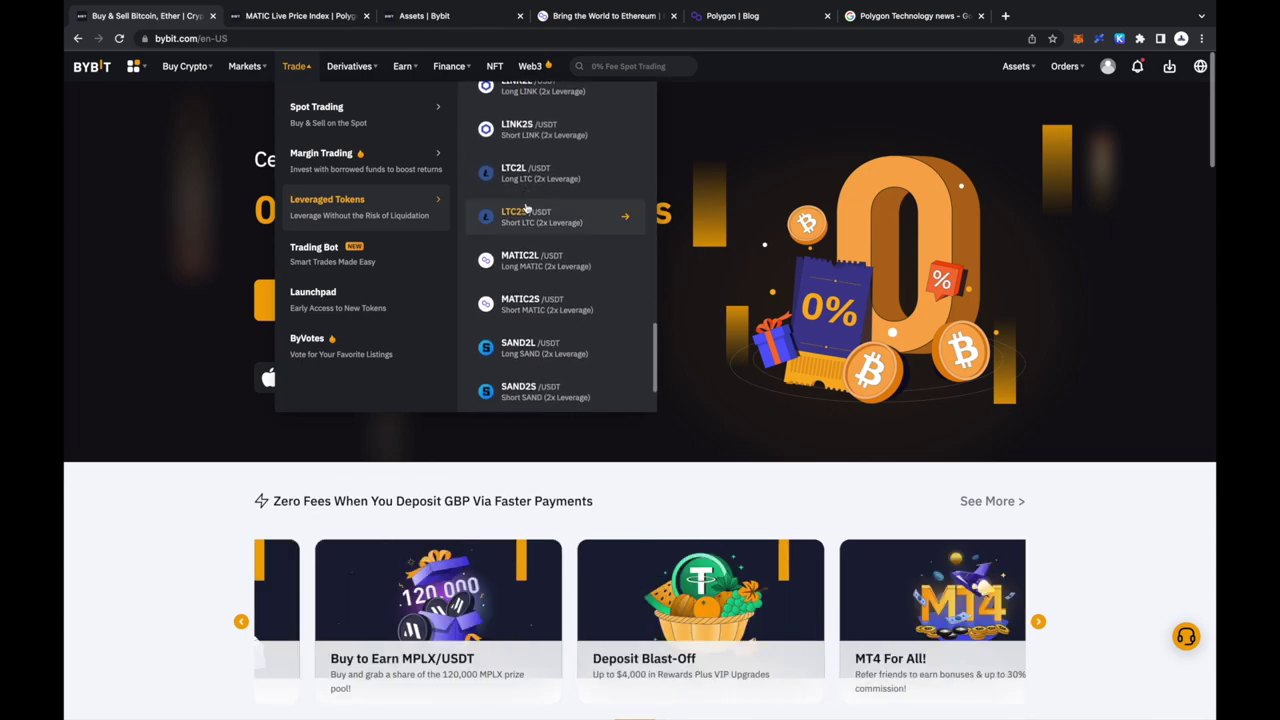
{"action": "scroll", "coordinate": [527, 207], "scroll_direction": "down", "scroll_amount": 1}
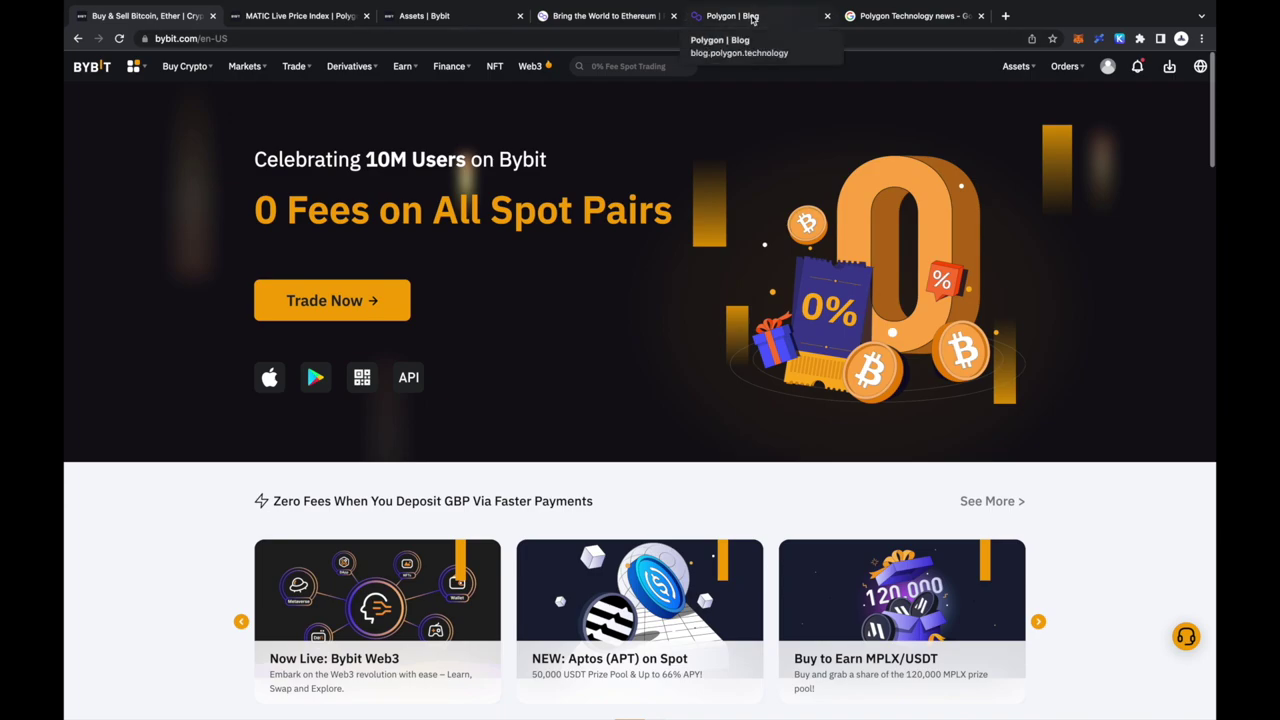
- Glance at the Polygon Technology news results, then return to Bybit's Polygon price page
{"action": "left_click", "coordinate": [926, 17]}
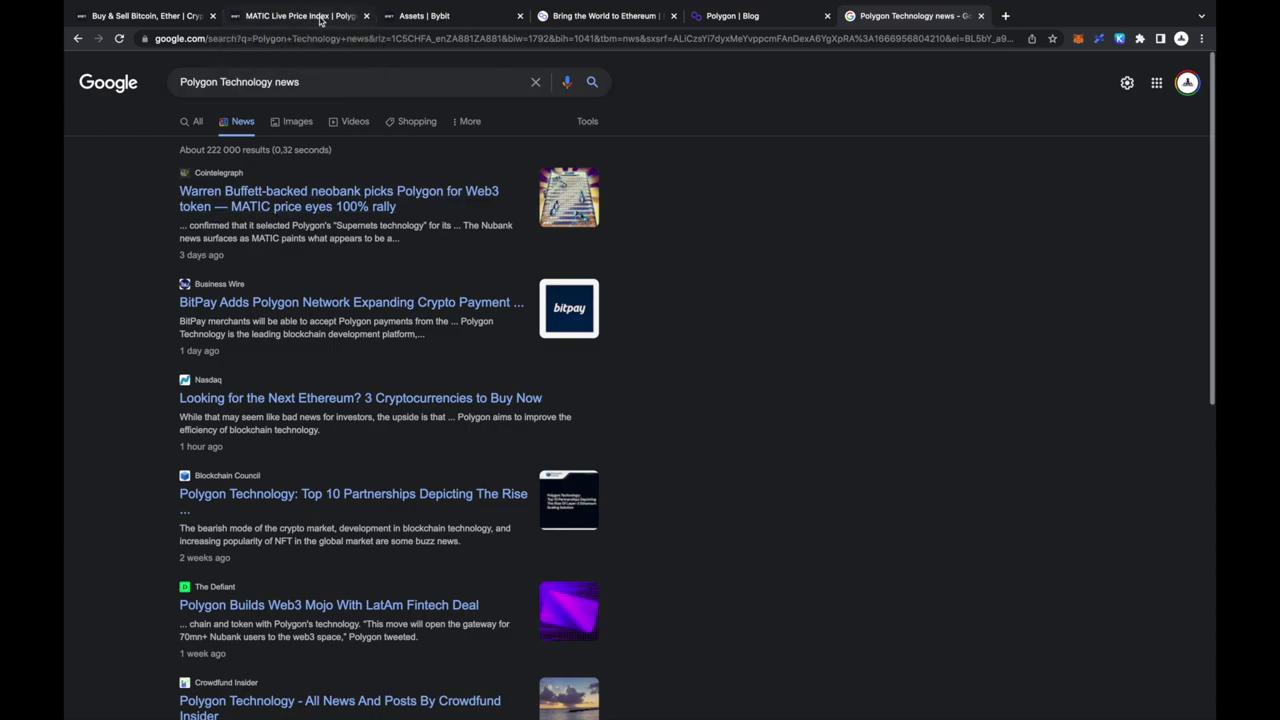
{"action": "left_click", "coordinate": [320, 18]}
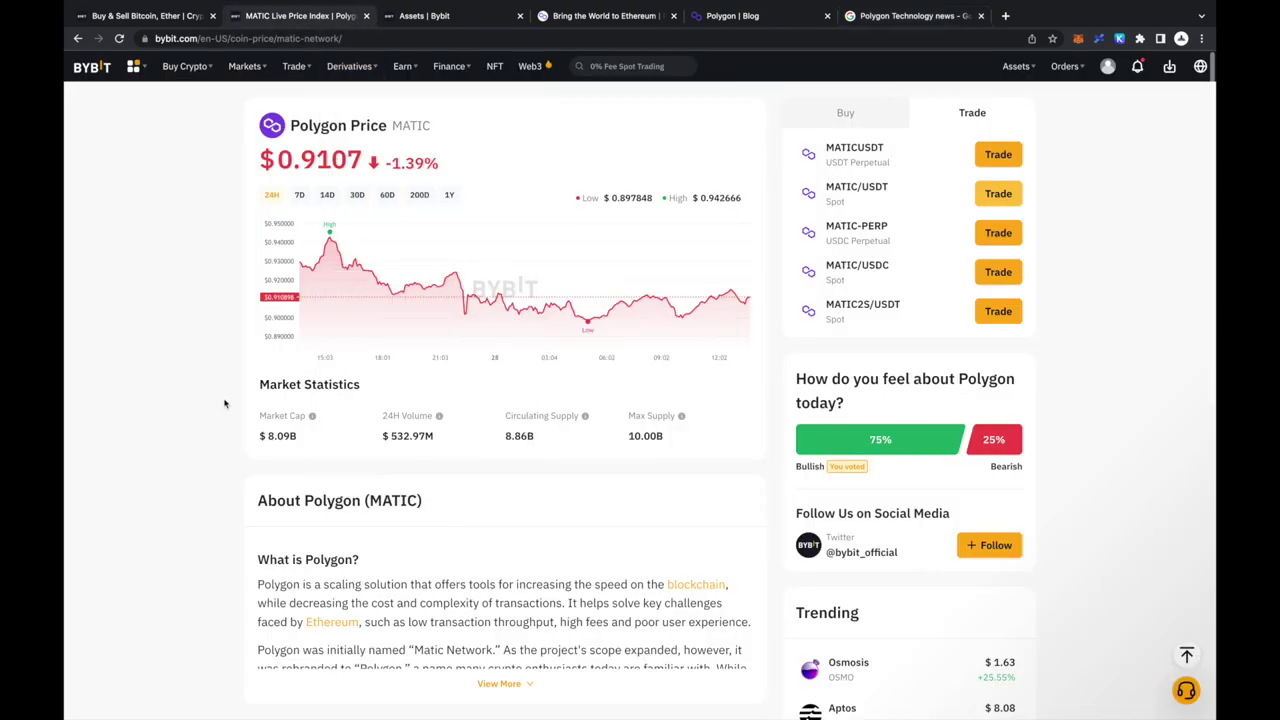
- Switch Bybit's Polygon price chart from 24H to the 7D range
{"action": "left_click", "coordinate": [300, 196]}
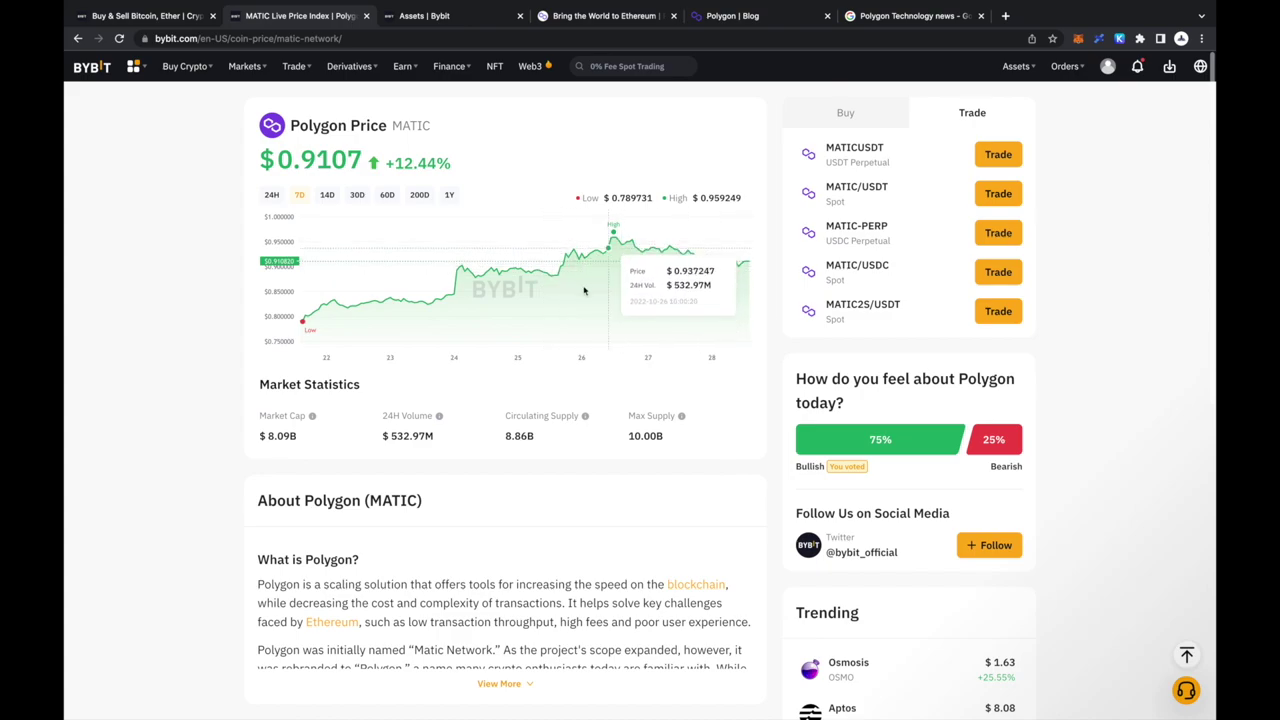
- Scroll through the recent posts on the Polygon Blog page
{"action": "left_click", "coordinate": [751, 20]}
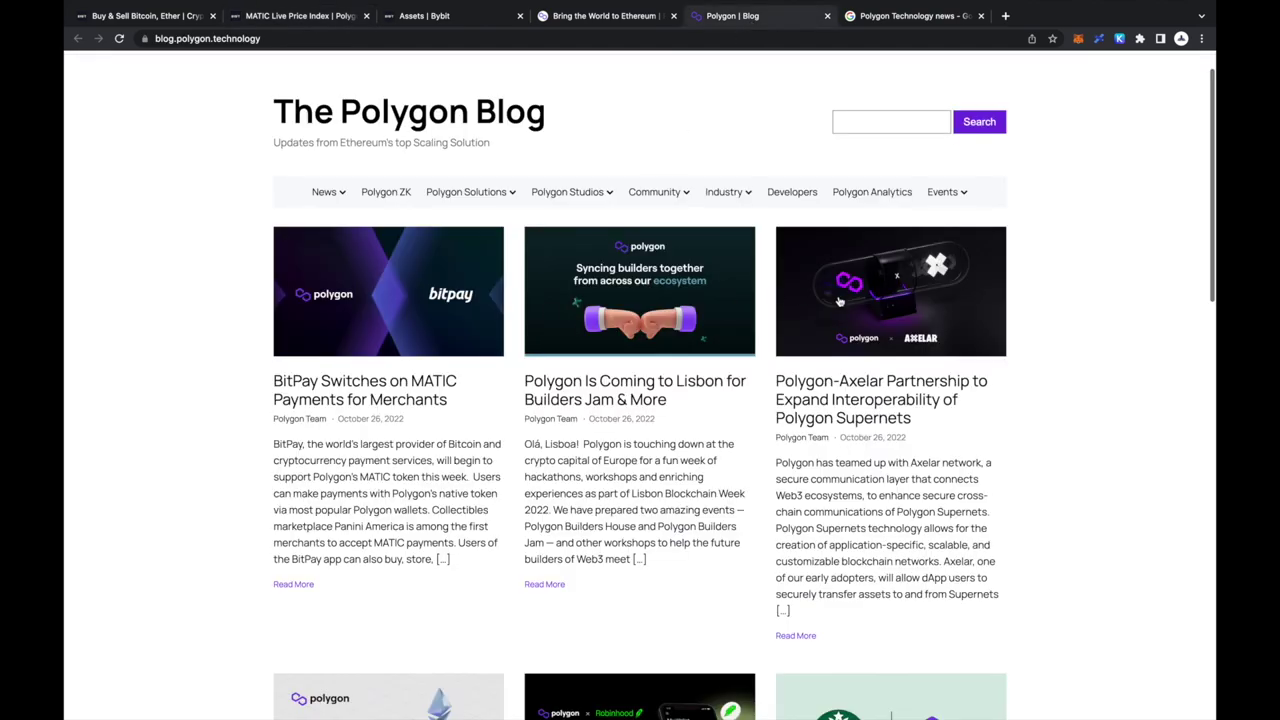
{"action": "scroll", "coordinate": [1071, 252], "scroll_direction": "up", "scroll_amount": 1}
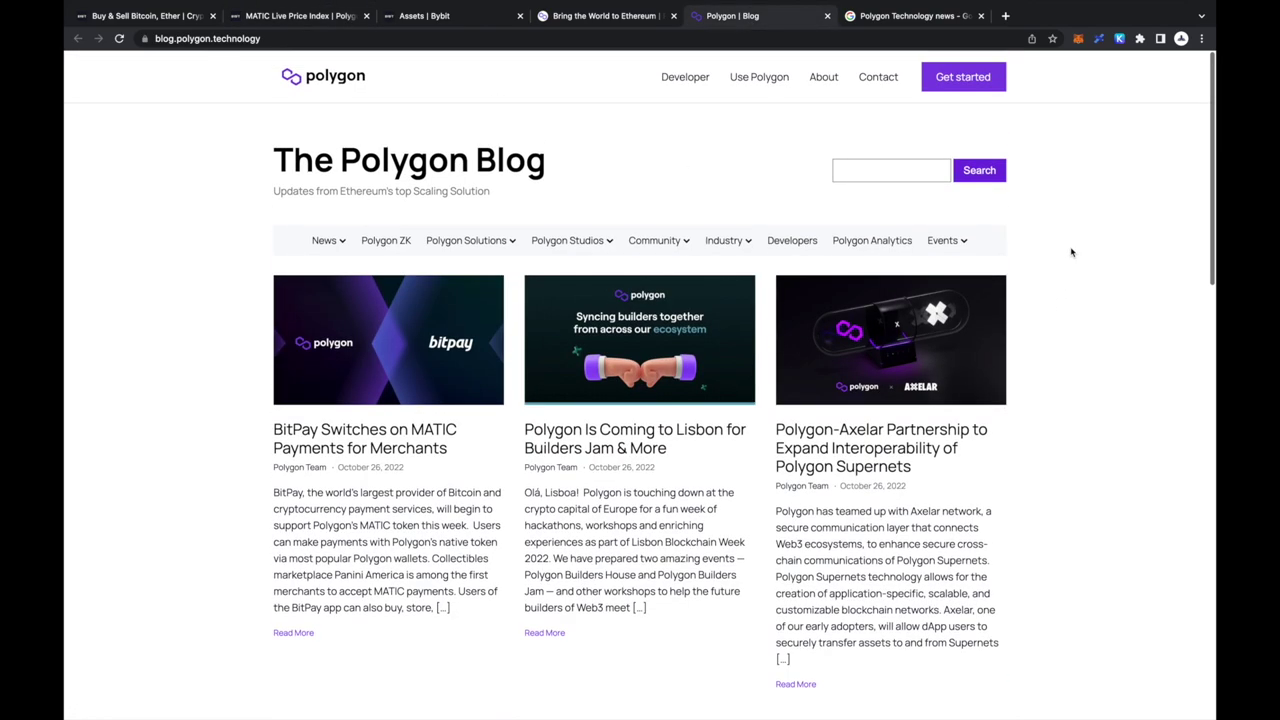
{"action": "scroll", "coordinate": [1071, 252], "scroll_direction": "down", "scroll_amount": 3}
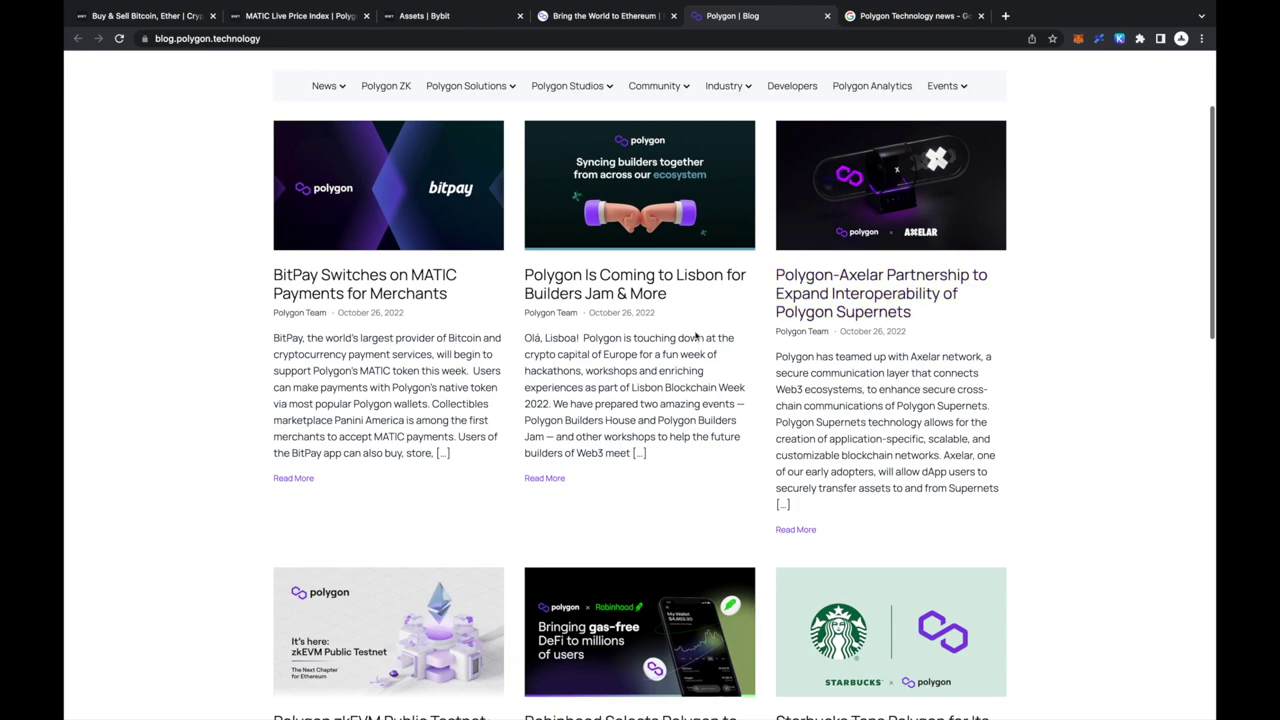
{"action": "scroll", "coordinate": [1021, 249], "scroll_direction": "down", "scroll_amount": 3}
{"action": "scroll", "coordinate": [1021, 249], "scroll_direction": "down", "scroll_amount": 3}
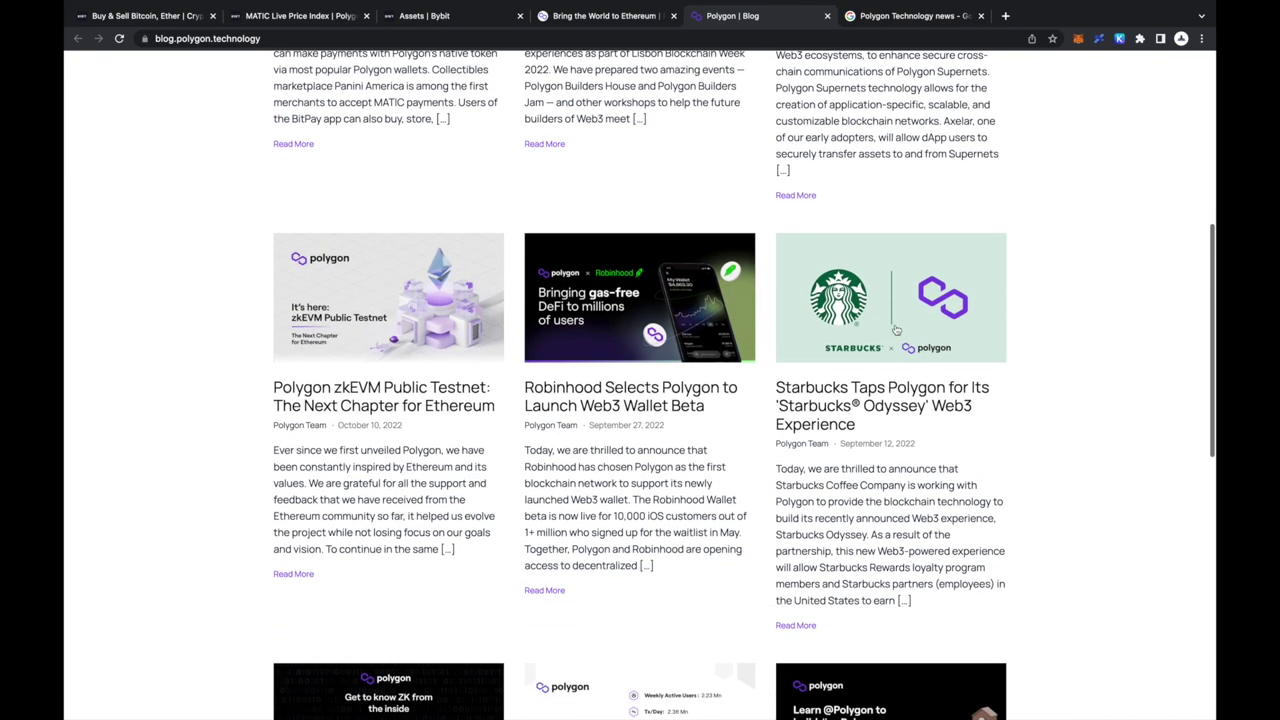
{"action": "scroll", "coordinate": [1054, 246], "scroll_direction": "down", "scroll_amount": 8}
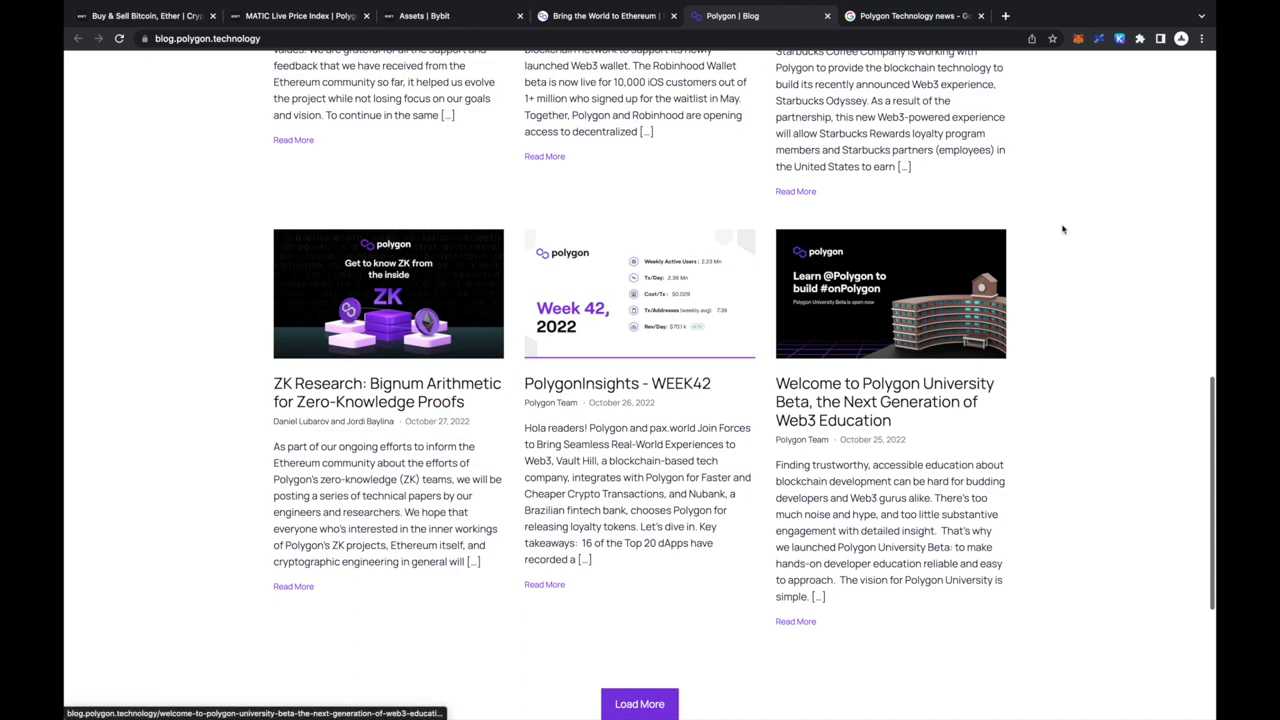
{"action": "scroll", "coordinate": [1063, 229], "scroll_direction": "down", "scroll_amount": 4}
{"action": "scroll", "coordinate": [1052, 148], "scroll_direction": "up", "scroll_amount": 13}
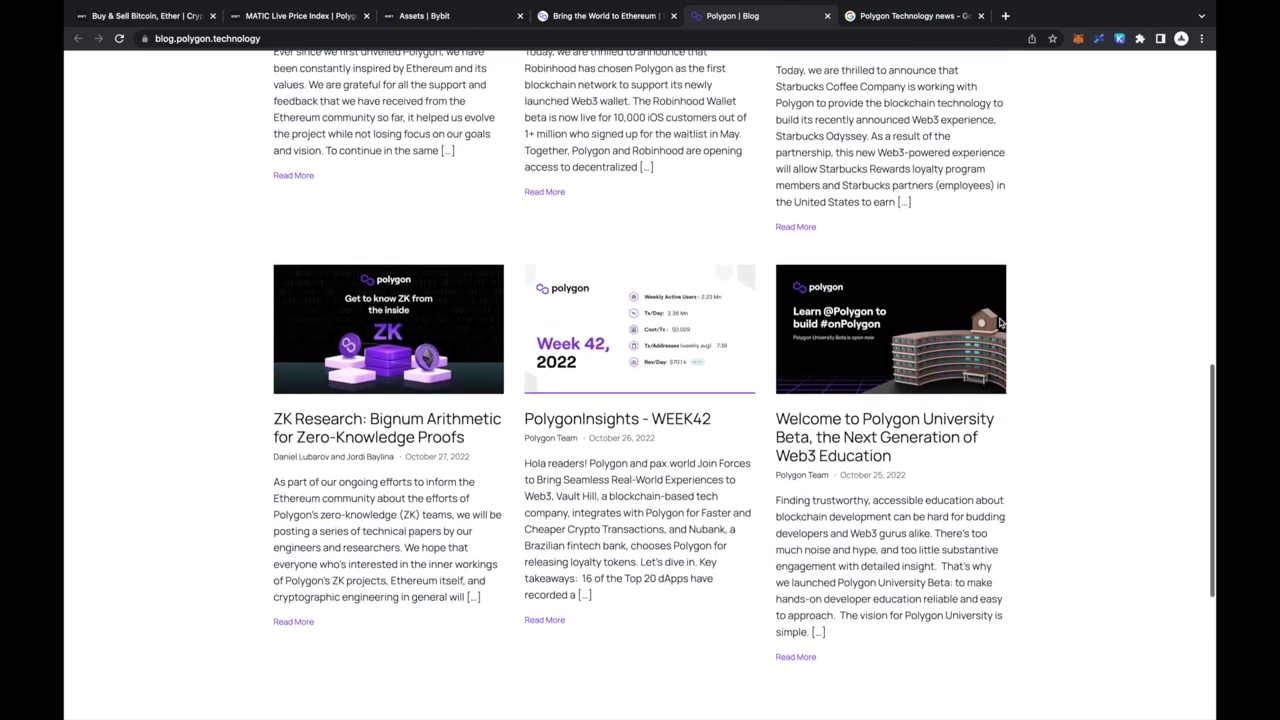
- Browse the Polygon Technology Google news results, then bring up the Polygon homepage
{"action": "left_click", "coordinate": [914, 17]}
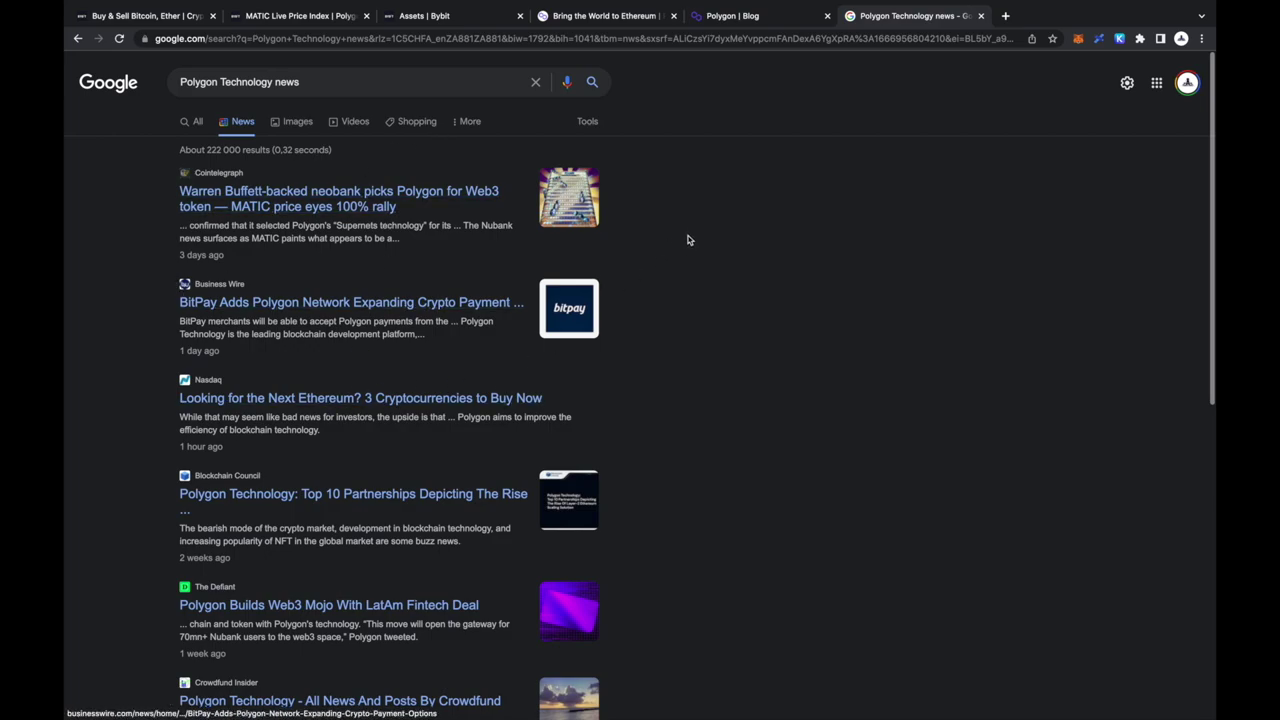
{"action": "scroll", "coordinate": [655, 296], "scroll_direction": "down", "scroll_amount": 5}
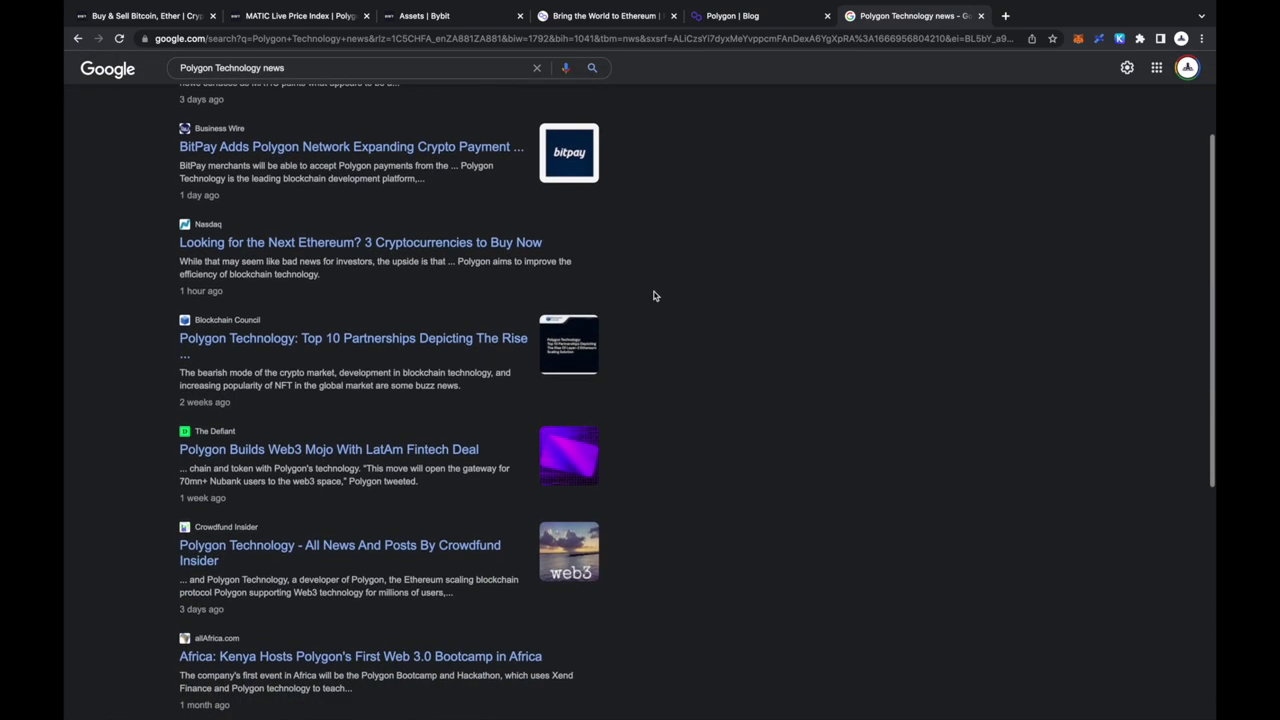
{"action": "scroll", "coordinate": [655, 296], "scroll_direction": "down", "scroll_amount": 3}
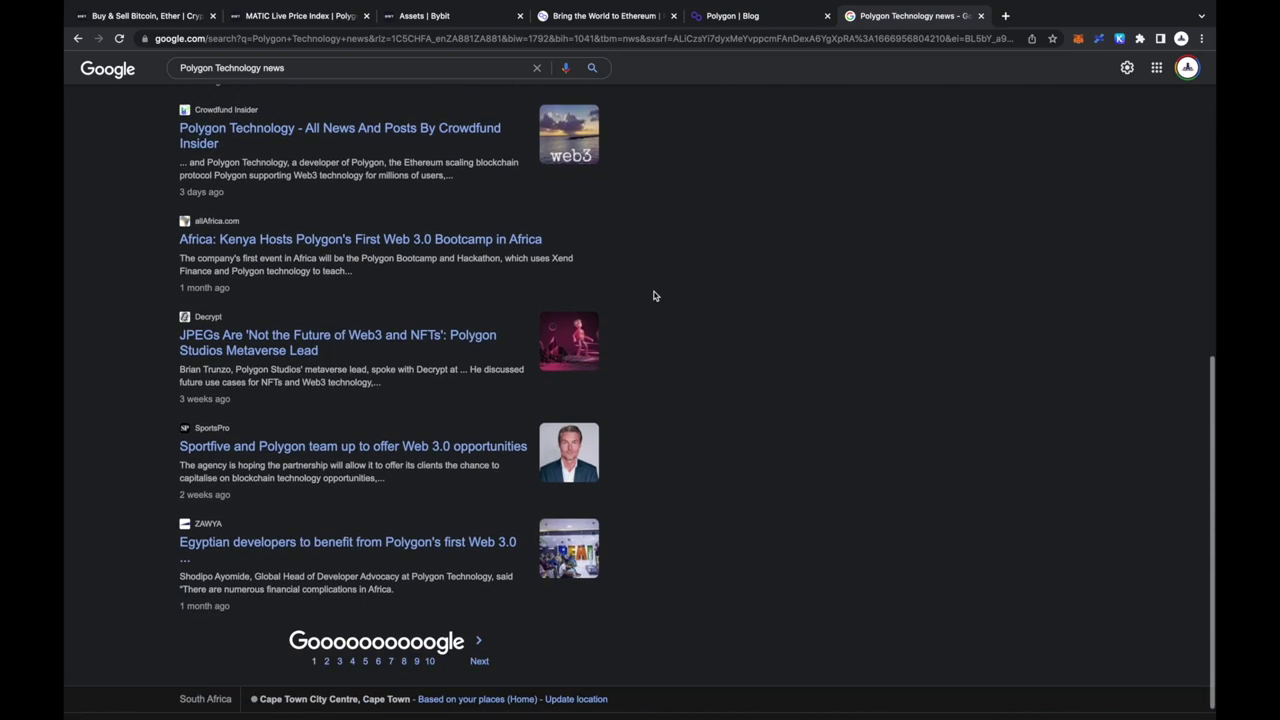
{"action": "scroll", "coordinate": [655, 296], "scroll_direction": "down", "scroll_amount": 1}
{"action": "scroll", "coordinate": [655, 296], "scroll_direction": "up", "scroll_amount": 10}
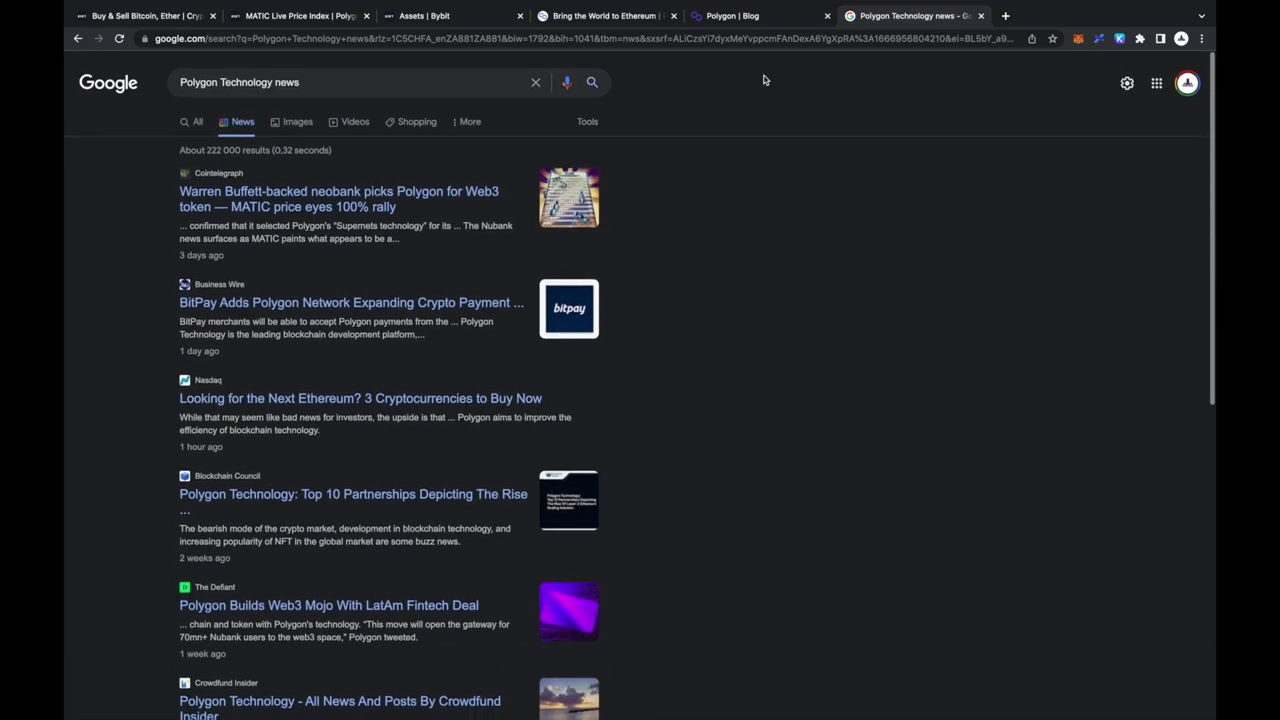
{"action": "left_click", "coordinate": [762, 17]}
{"action": "left_click", "coordinate": [627, 20]}
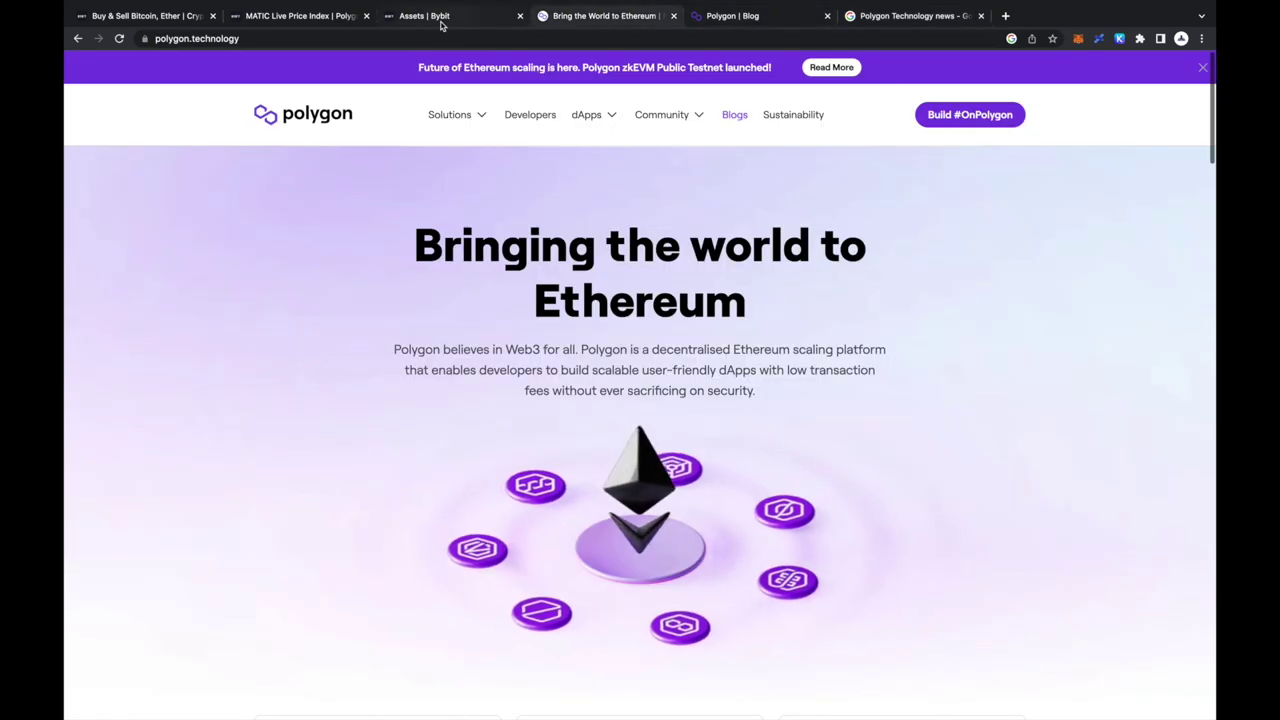
- Return to Bybit's Polygon page and bring up the Trade > Leveraged Tokens list
{"action": "left_click", "coordinate": [295, 18]}
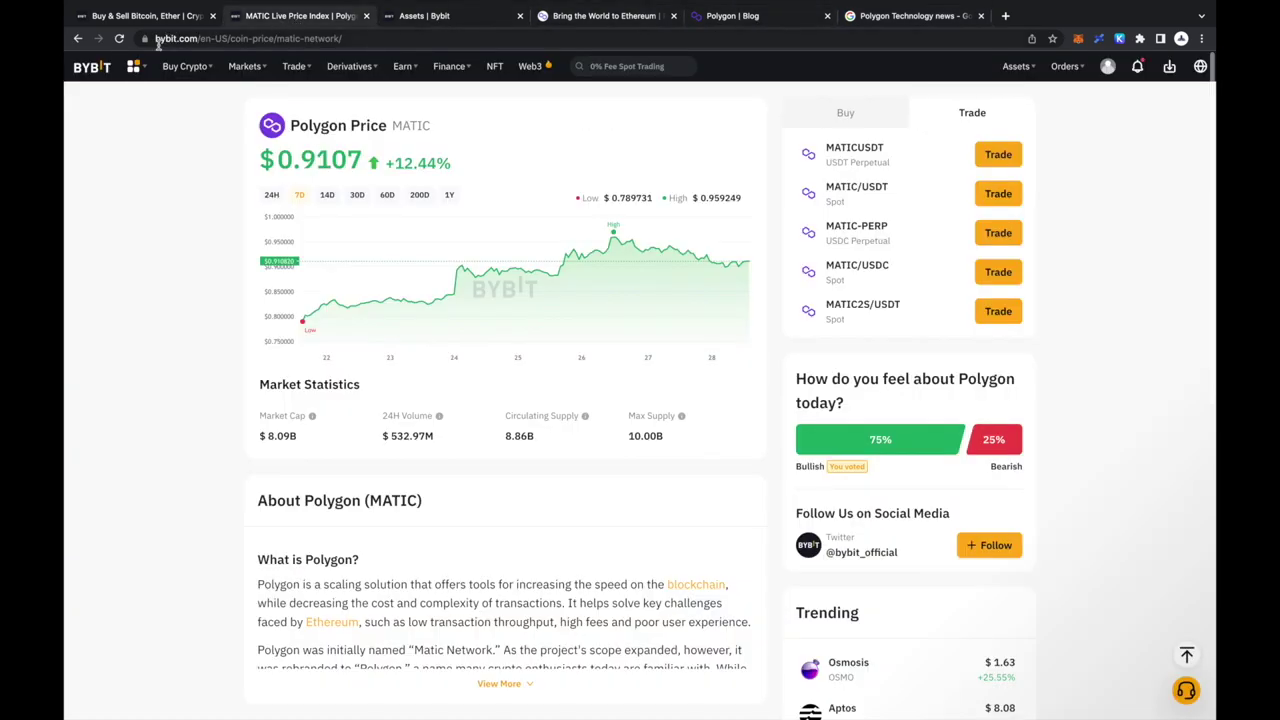
{"action": "mouse_move", "coordinate": [293, 66]}
{"action": "mouse_move", "coordinate": [322, 204]}
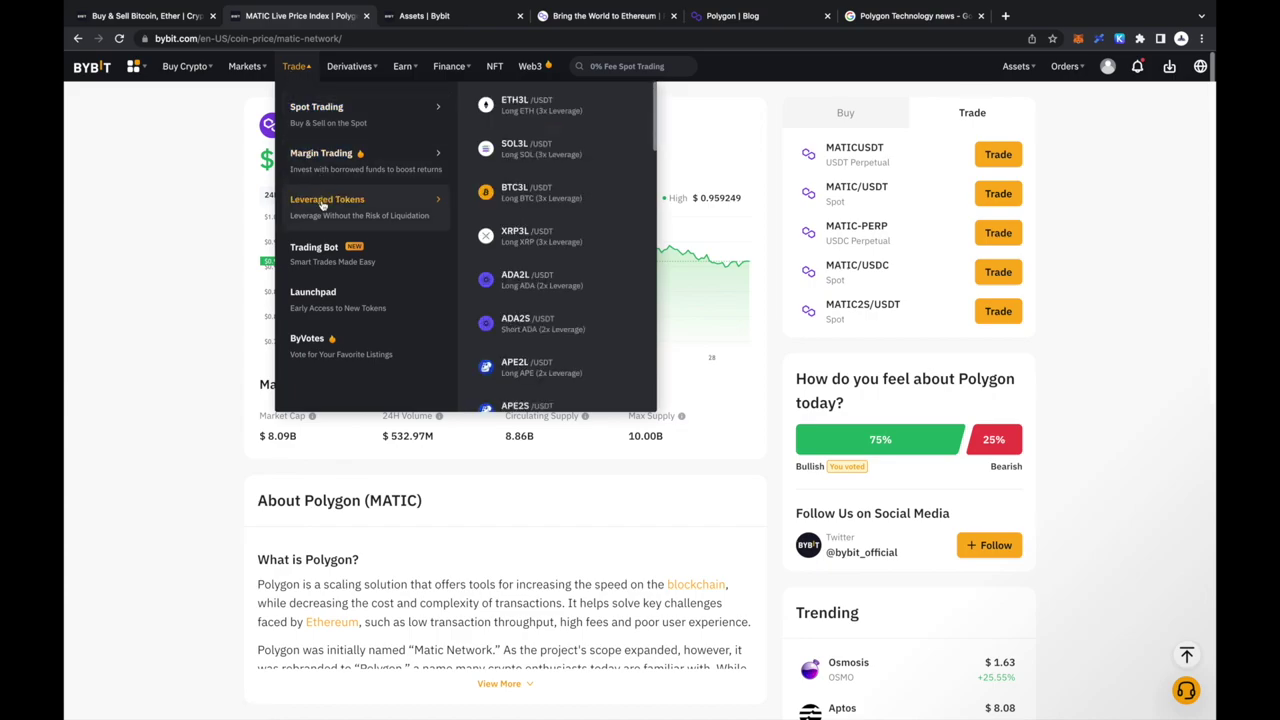
- Scroll the leveraged token list down to the MATIC2L/USDT and MATIC2S/USDT pairs
{"action": "scroll", "coordinate": [538, 212], "scroll_direction": "down", "scroll_amount": 1}
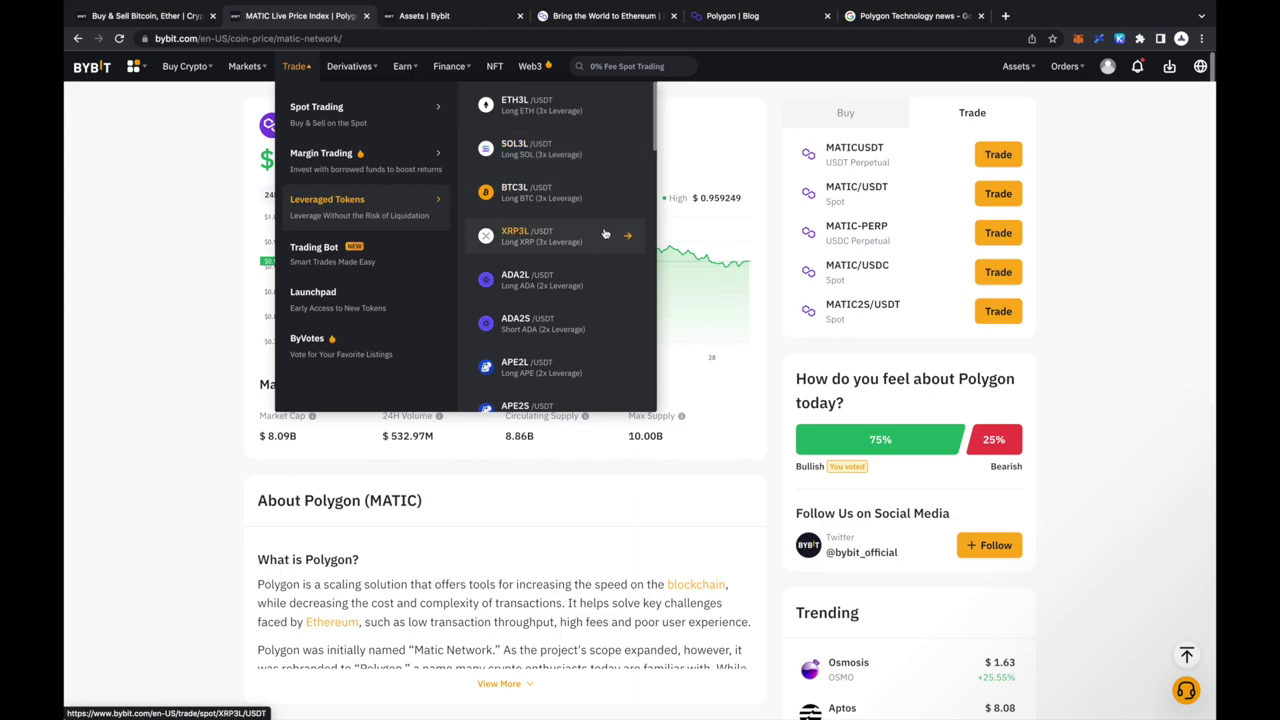
{"action": "scroll", "coordinate": [604, 233], "scroll_direction": "down", "scroll_amount": 3}
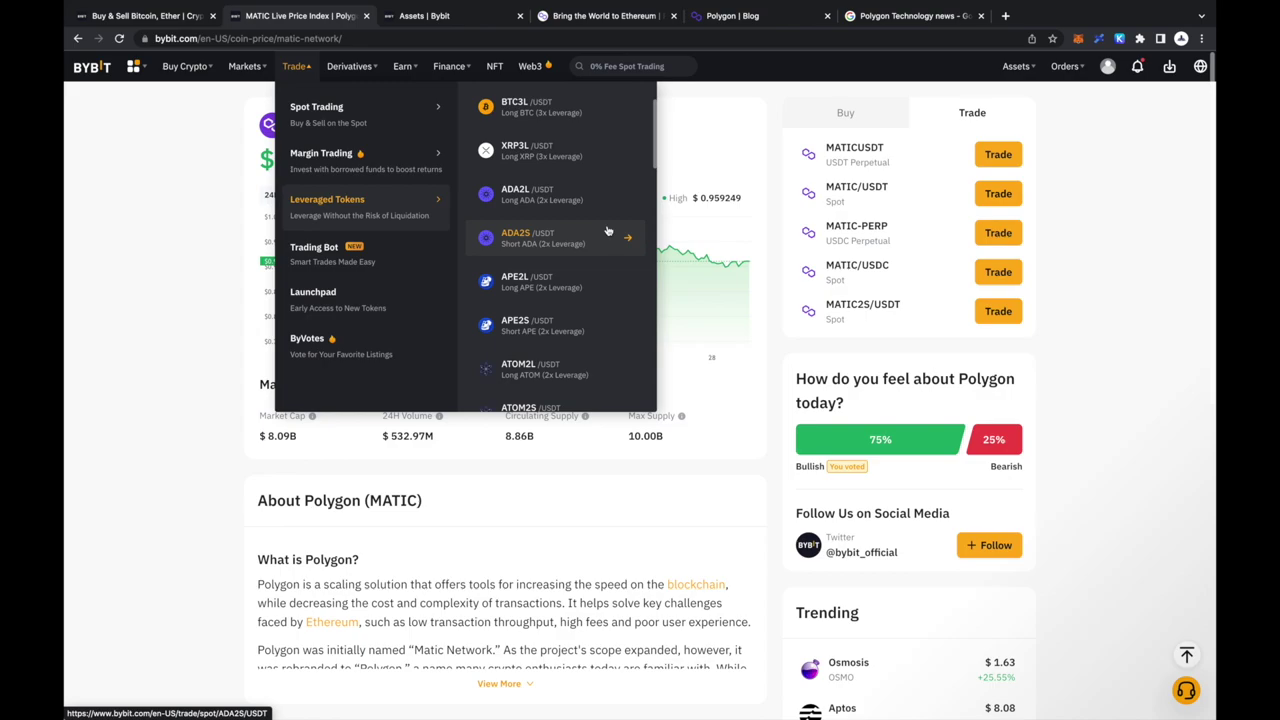
{"action": "scroll", "coordinate": [607, 231], "scroll_direction": "down", "scroll_amount": 2}
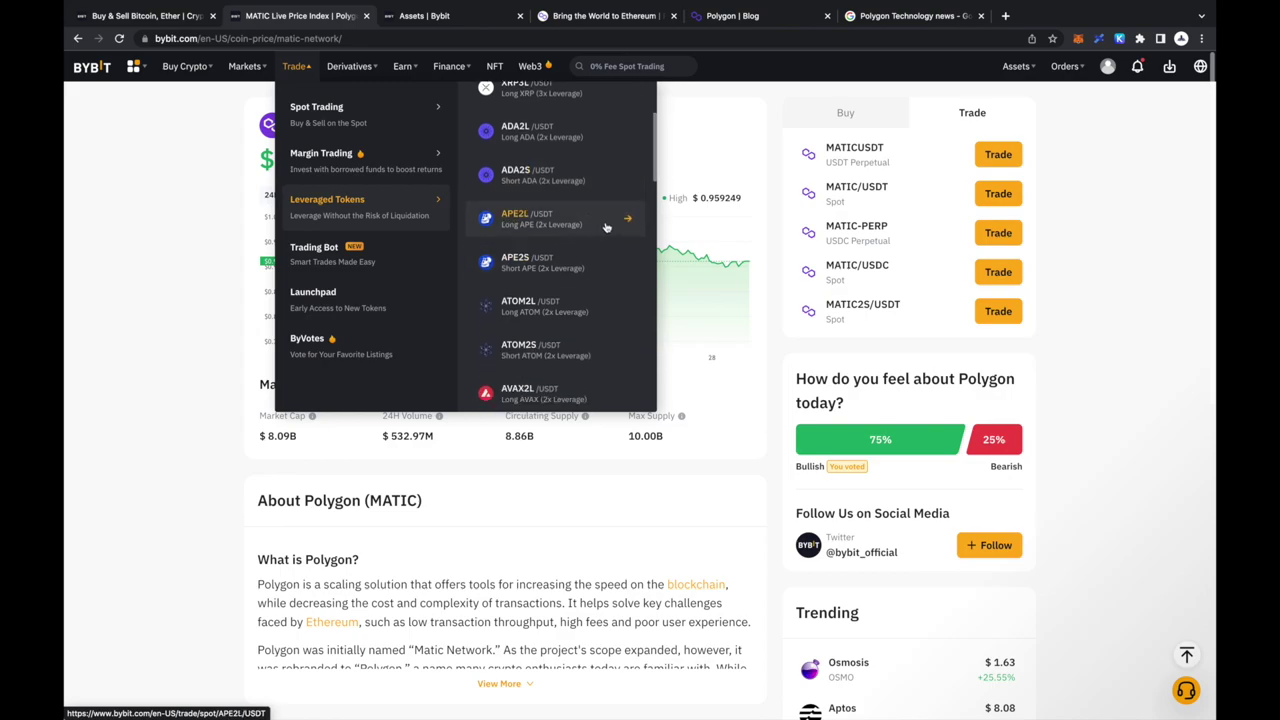
{"action": "scroll", "coordinate": [605, 227], "scroll_direction": "down", "scroll_amount": 4}
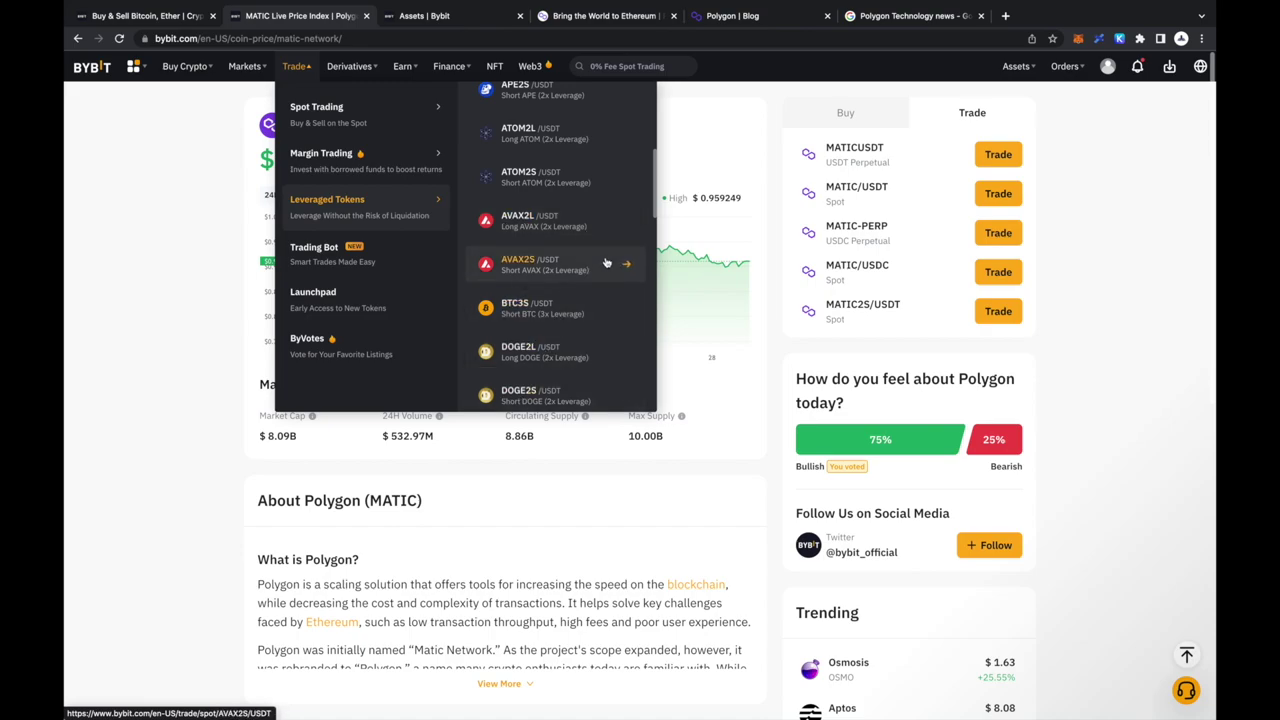
{"action": "scroll", "coordinate": [620, 255], "scroll_direction": "down", "scroll_amount": 2}
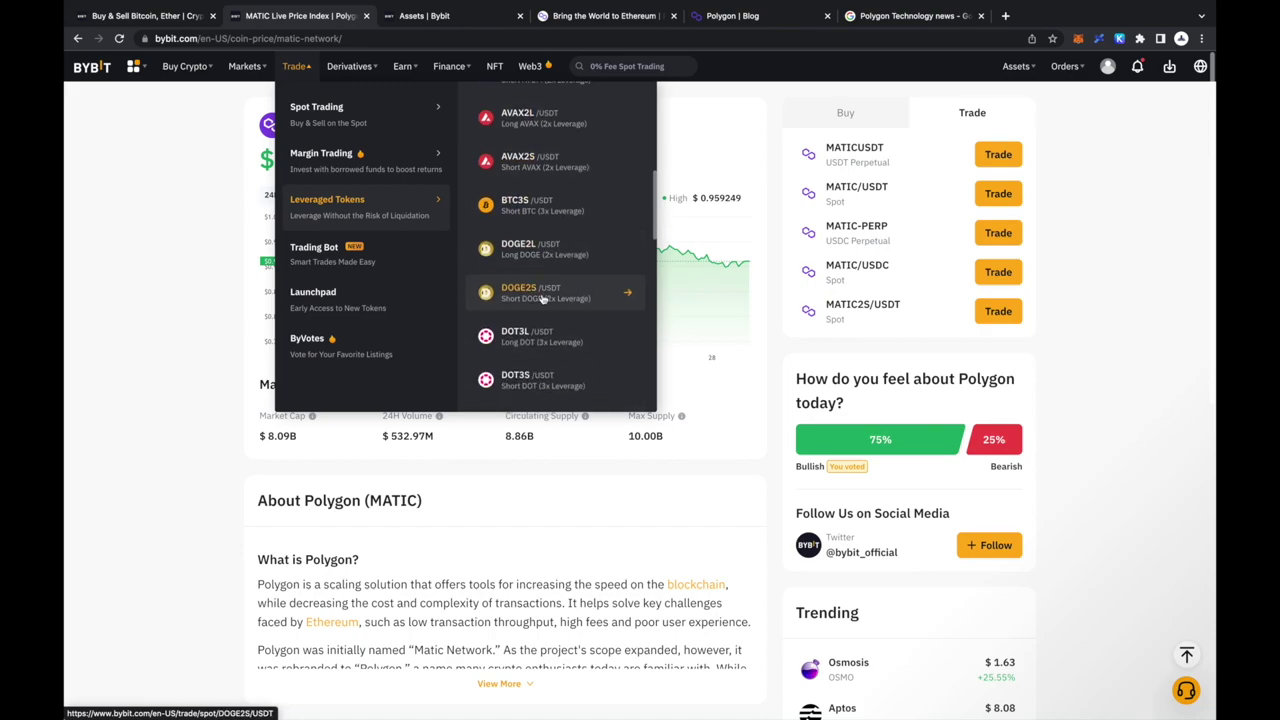
{"action": "scroll", "coordinate": [541, 298], "scroll_direction": "down", "scroll_amount": 3}
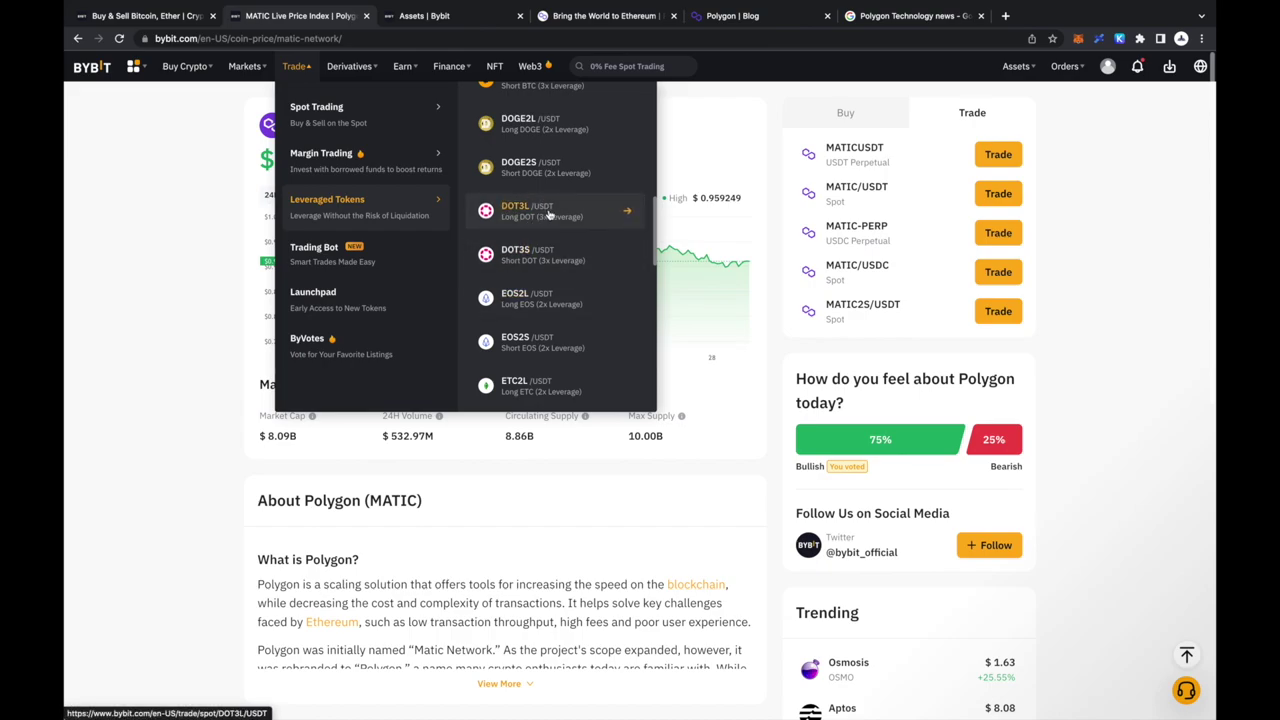
{"action": "scroll", "coordinate": [528, 190], "scroll_direction": "down", "scroll_amount": 3}
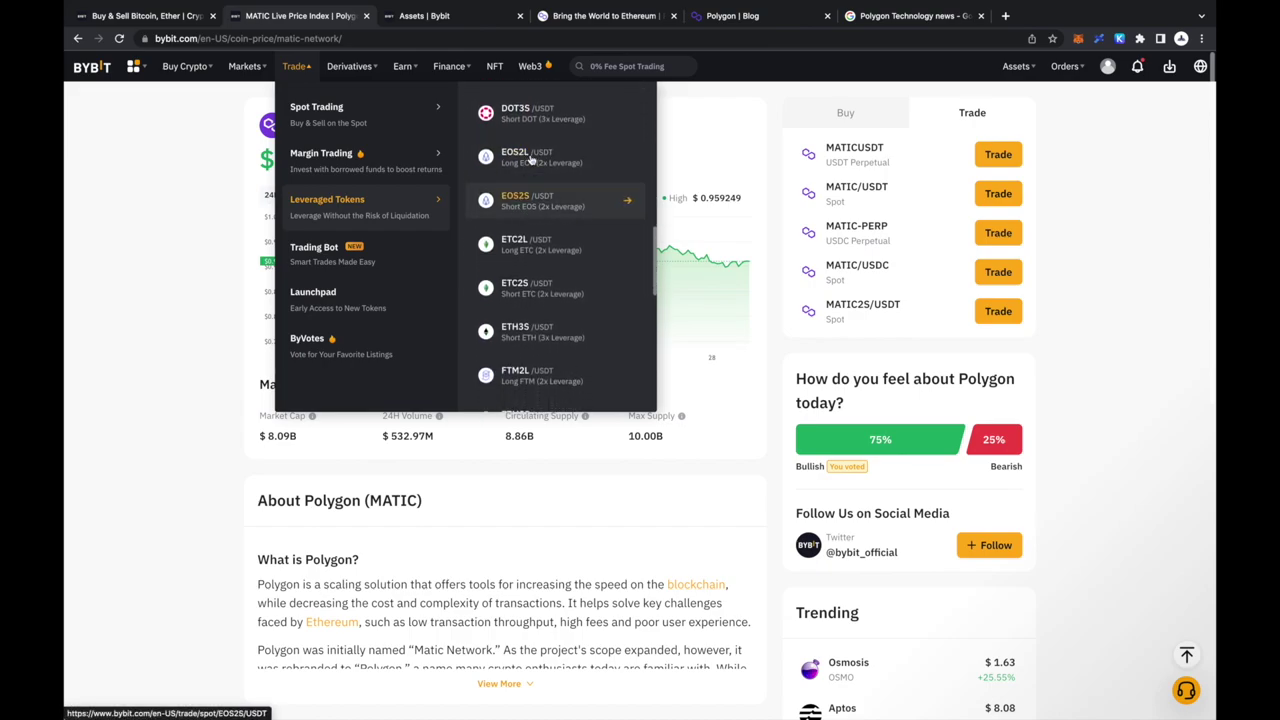
{"action": "scroll", "coordinate": [530, 190], "scroll_direction": "down", "scroll_amount": 2}
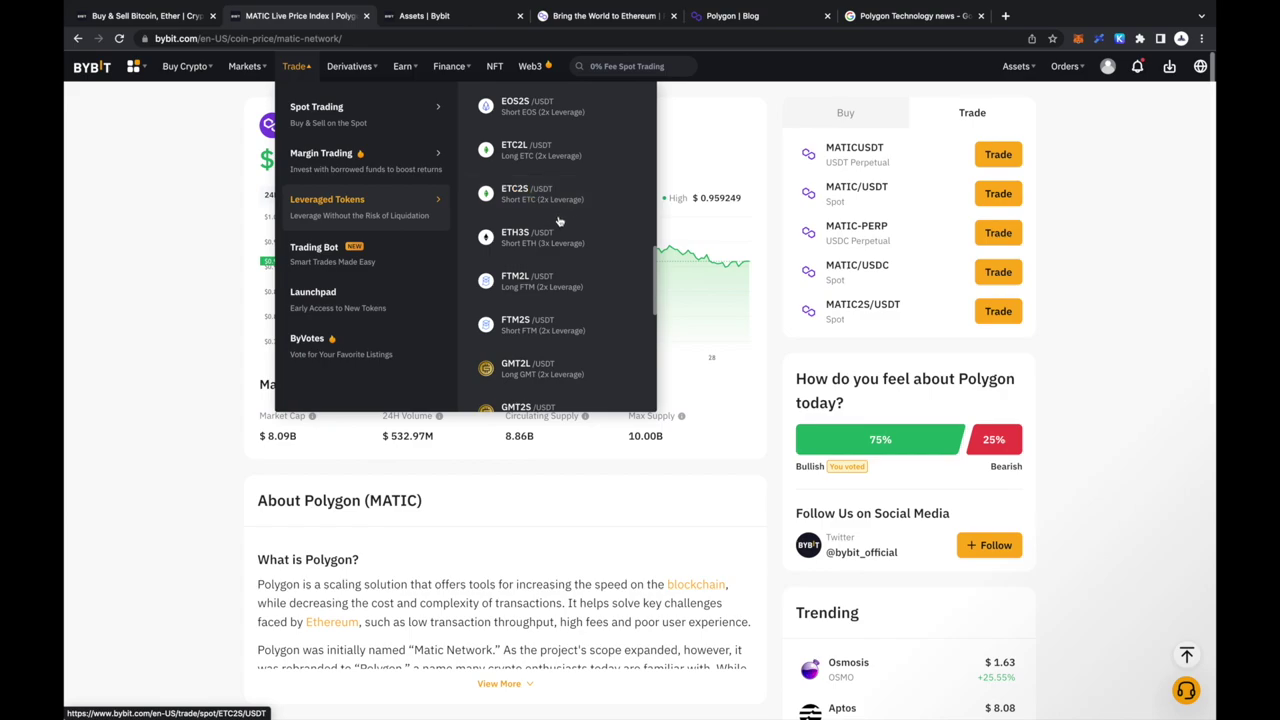
{"action": "scroll", "coordinate": [591, 191], "scroll_direction": "down", "scroll_amount": 2}
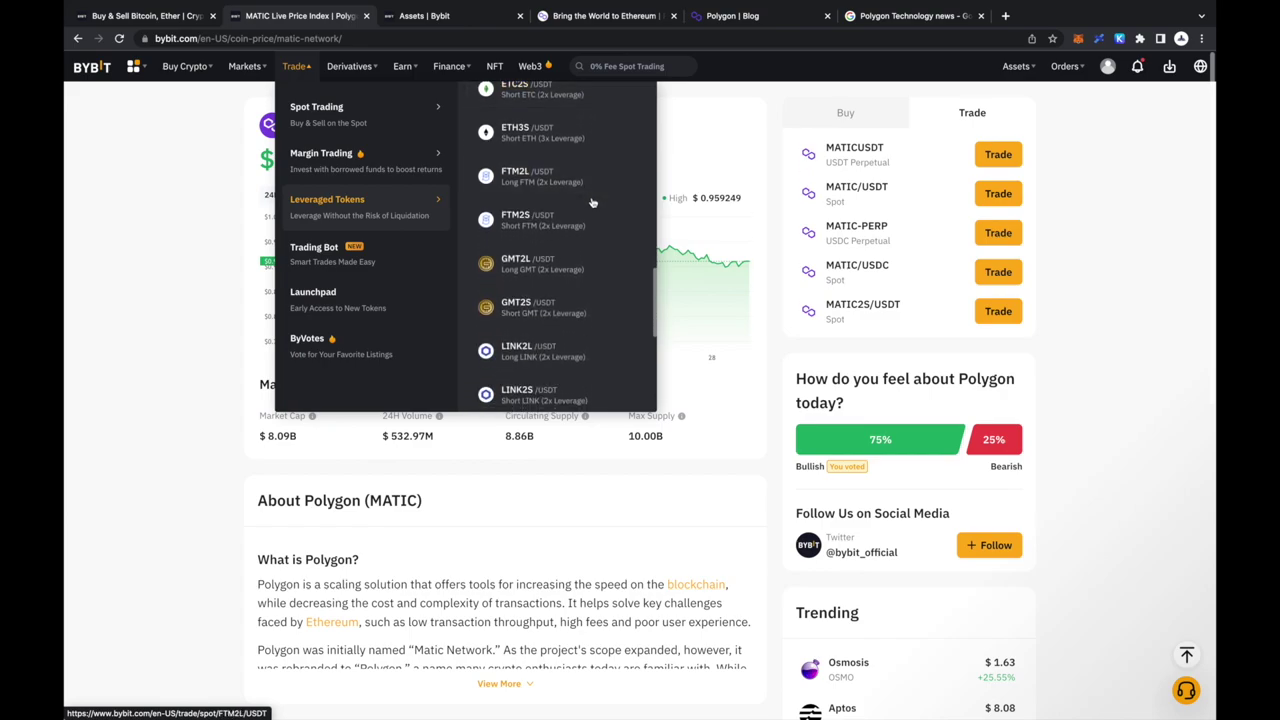
{"action": "scroll", "coordinate": [601, 243], "scroll_direction": "down", "scroll_amount": 2}
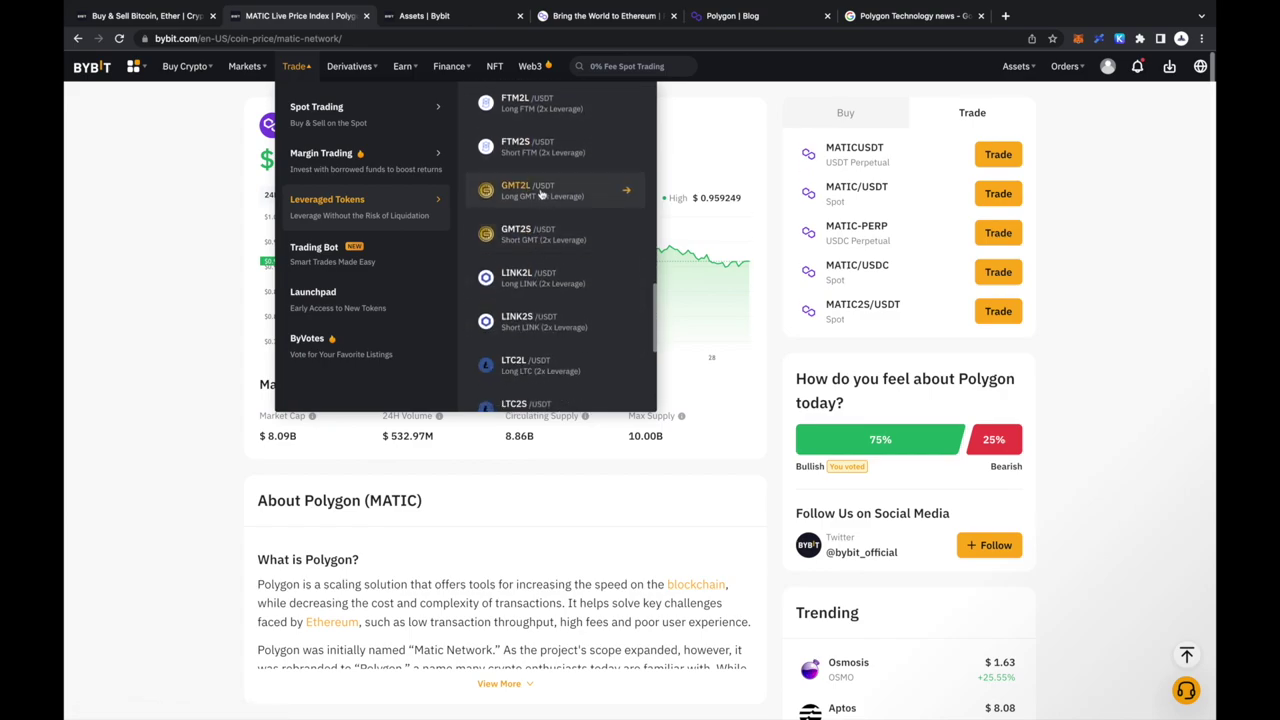
{"action": "scroll", "coordinate": [595, 268], "scroll_direction": "down", "scroll_amount": 2}
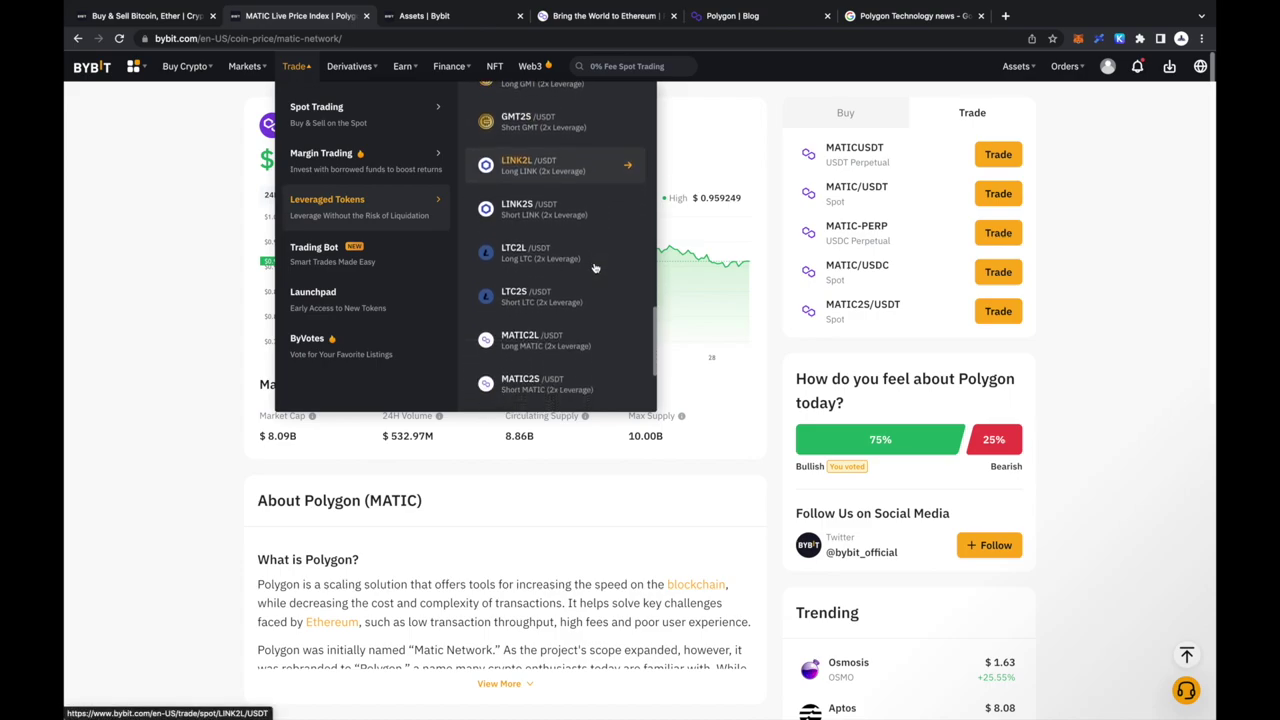
{"action": "scroll", "coordinate": [603, 175], "scroll_direction": "down", "scroll_amount": 2}
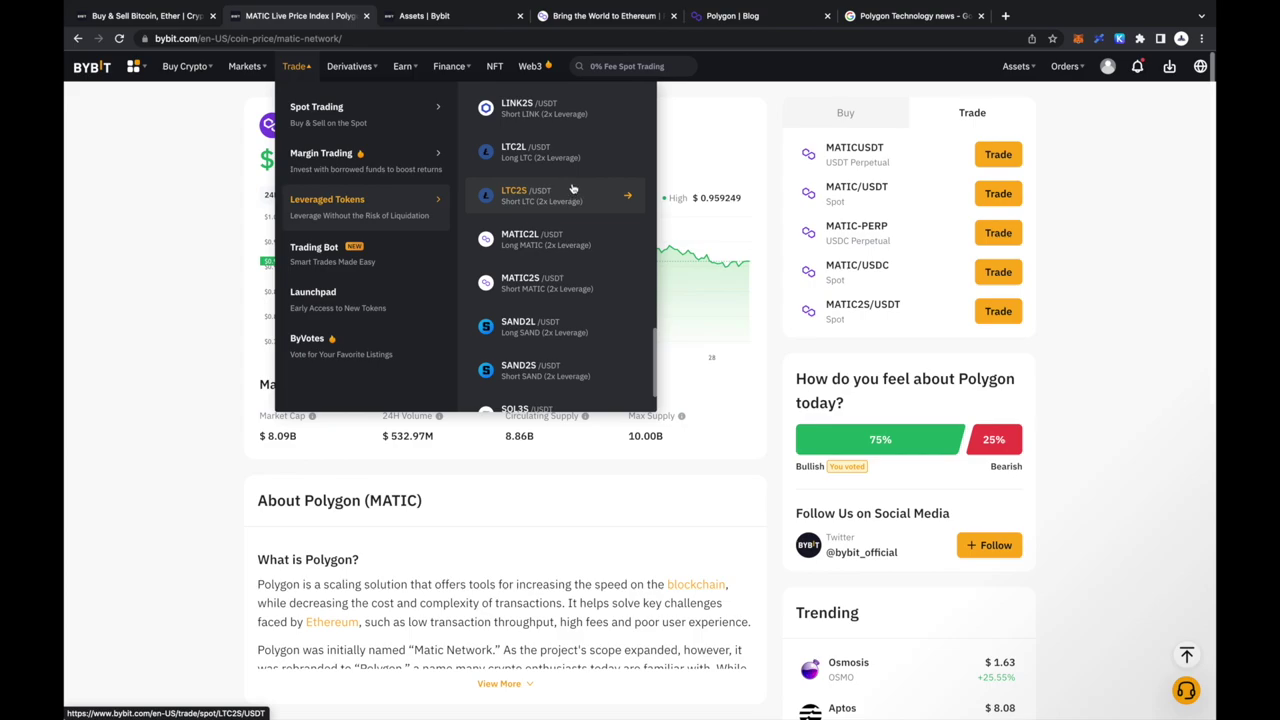
{"action": "scroll", "coordinate": [589, 168], "scroll_direction": "down", "scroll_amount": 1}
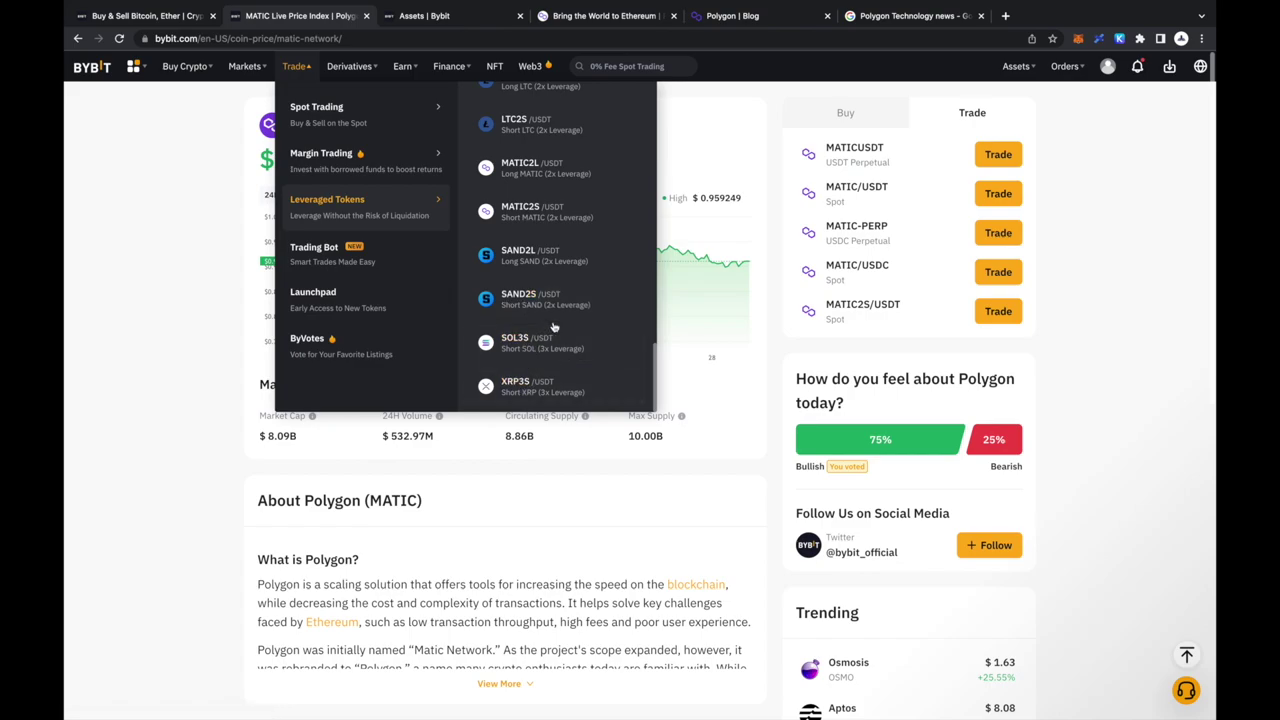
{"action": "scroll", "coordinate": [553, 327], "scroll_direction": "up", "scroll_amount": 2}
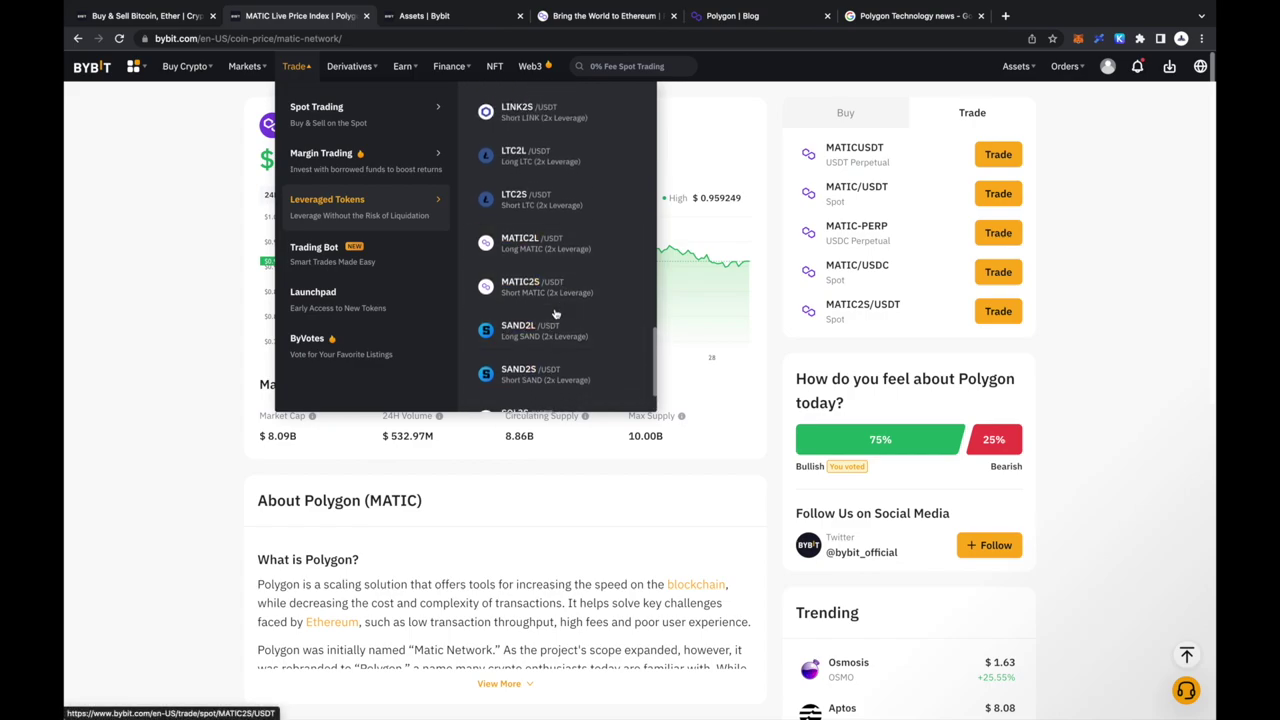
- Open the MATIC2L/USDT pair from the Leveraged Tokens list
{"action": "left_click", "coordinate": [566, 247]}
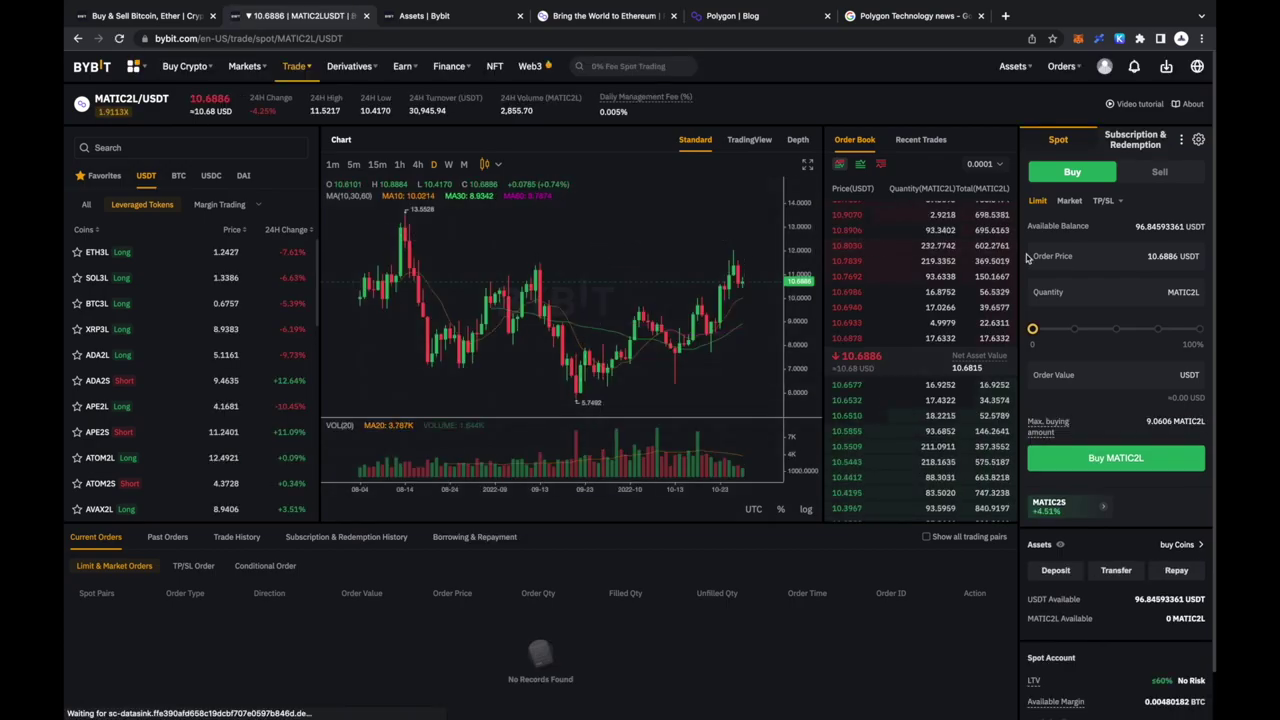
- Enter a buy quantity of 3 MATIC2L and hand-edit the order price digits
{"action": "left_click", "coordinate": [1158, 290]}
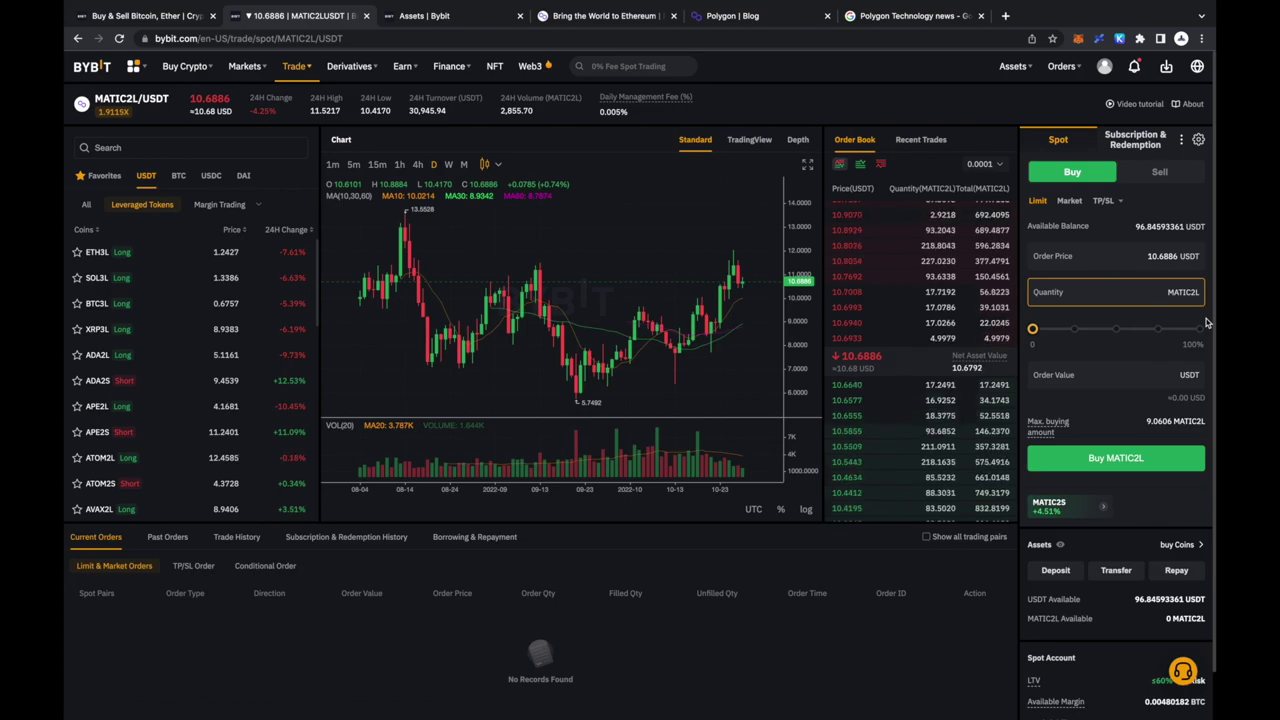
{"action": "type", "text": "3"}
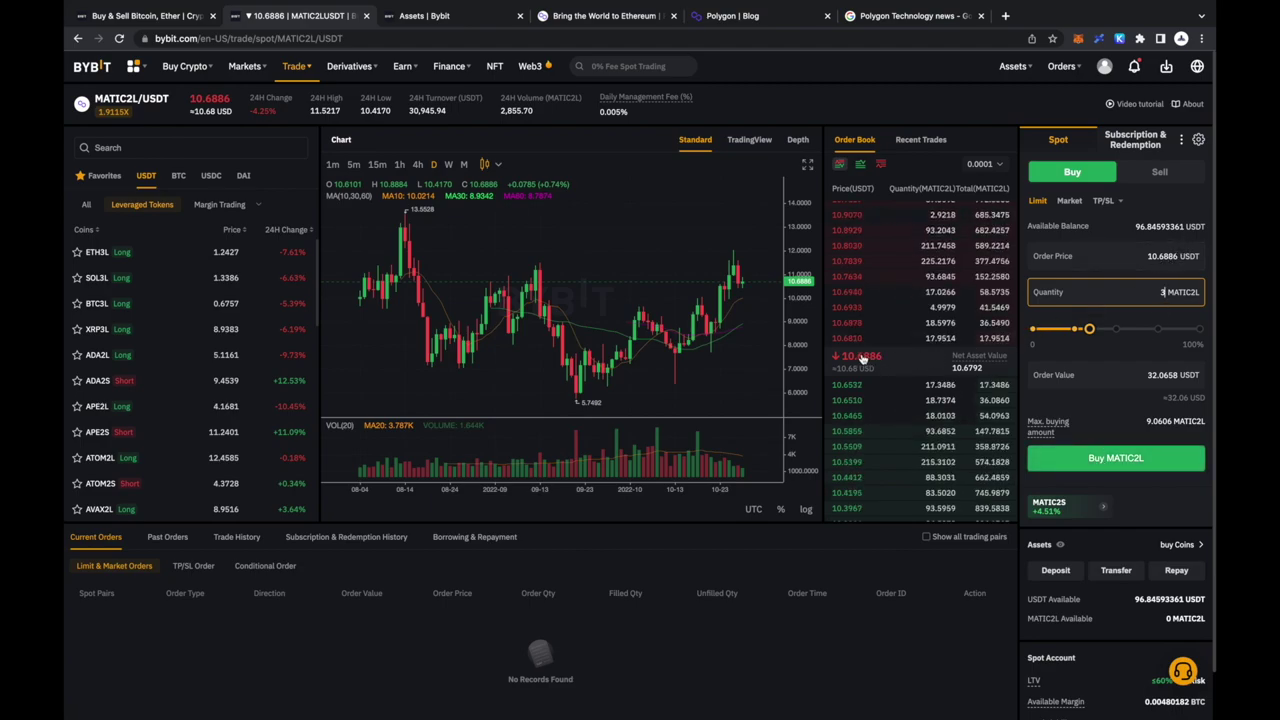
{"action": "left_click", "coordinate": [1175, 256]}
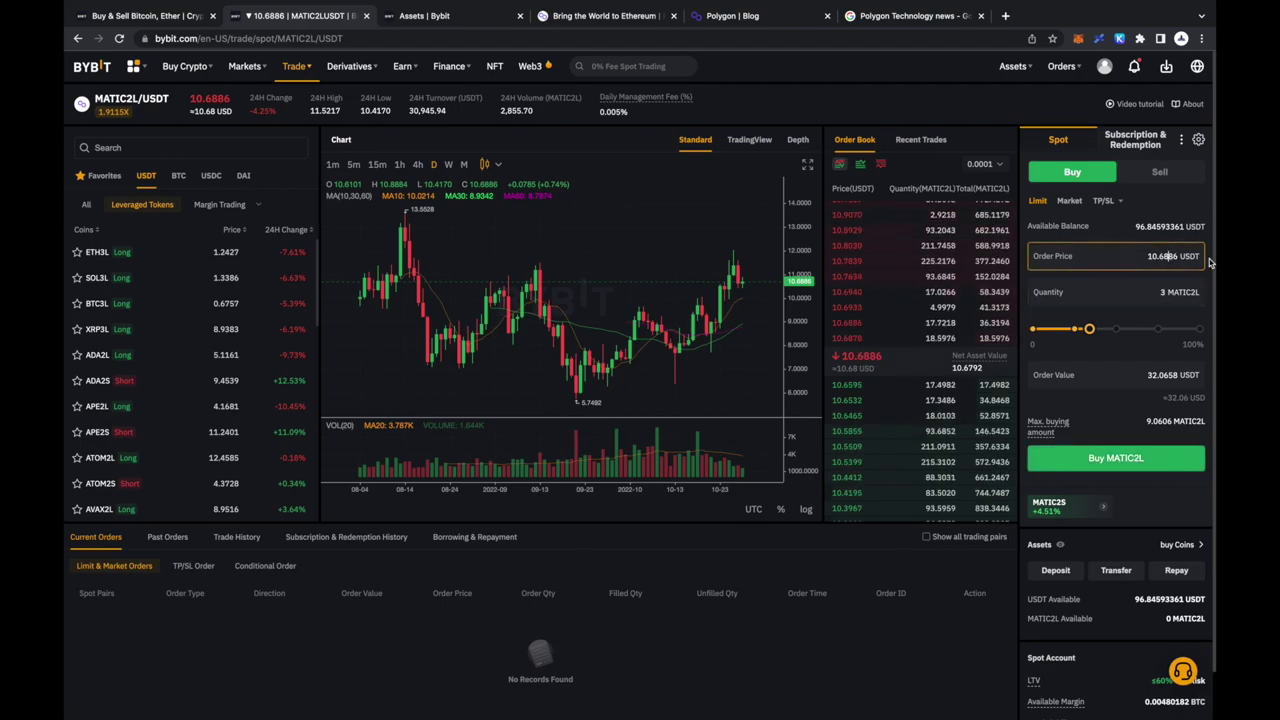
{"action": "key", "text": "BackSpace"}
{"action": "type", "text": "9"}
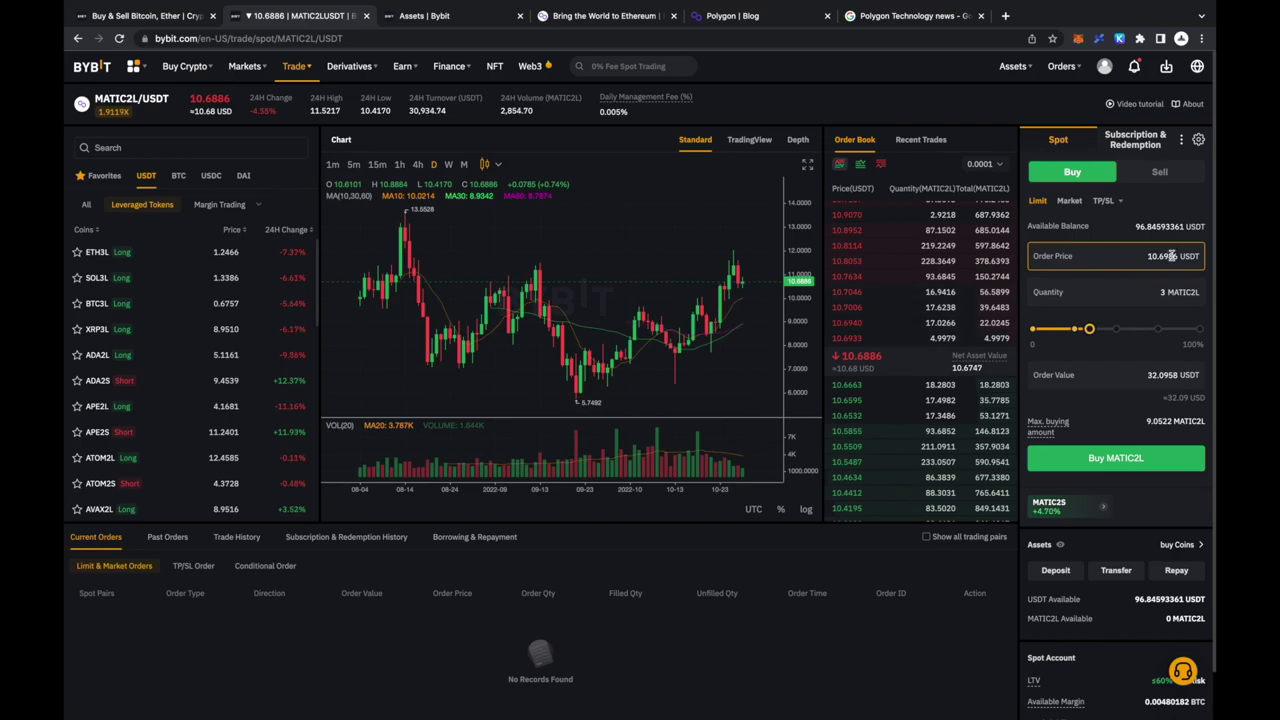
{"action": "key", "text": "BackSpace"}
{"action": "key", "text": "BackSpace"}
{"action": "type", "text": "36"}
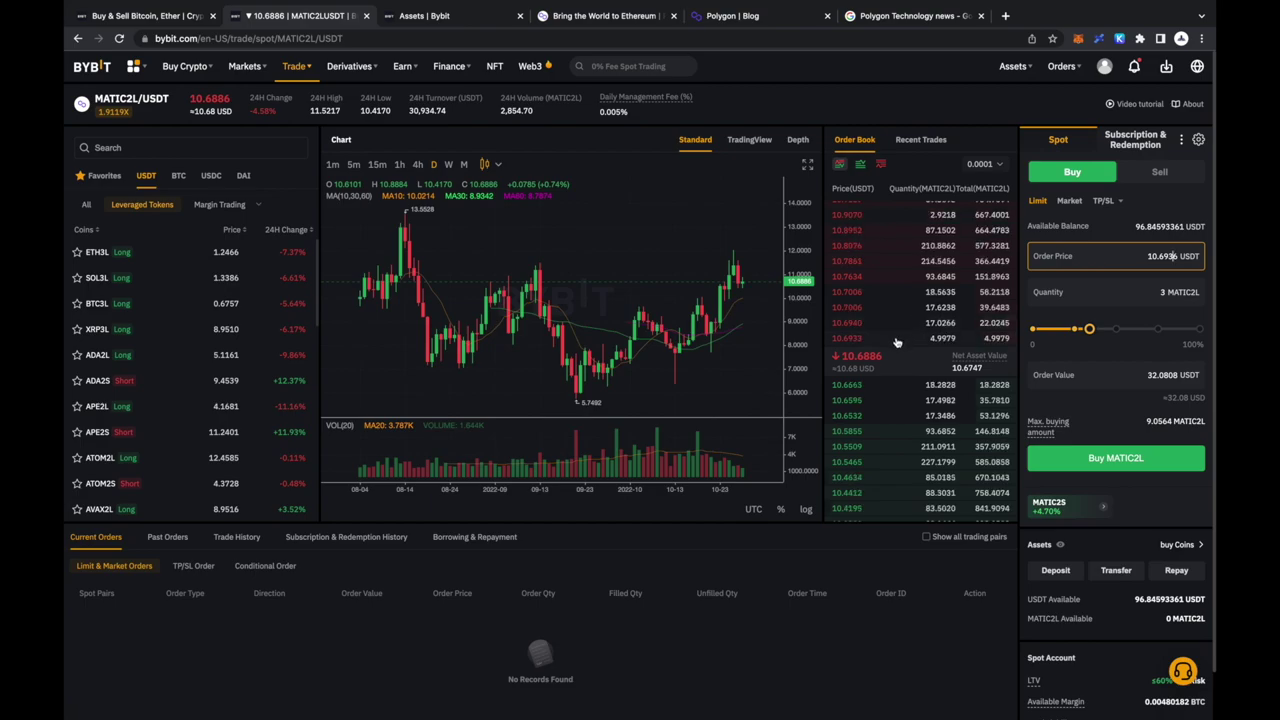
- Set the order price to 10.7634 from the order book and show the Depth chart
{"action": "left_click", "coordinate": [897, 340]}
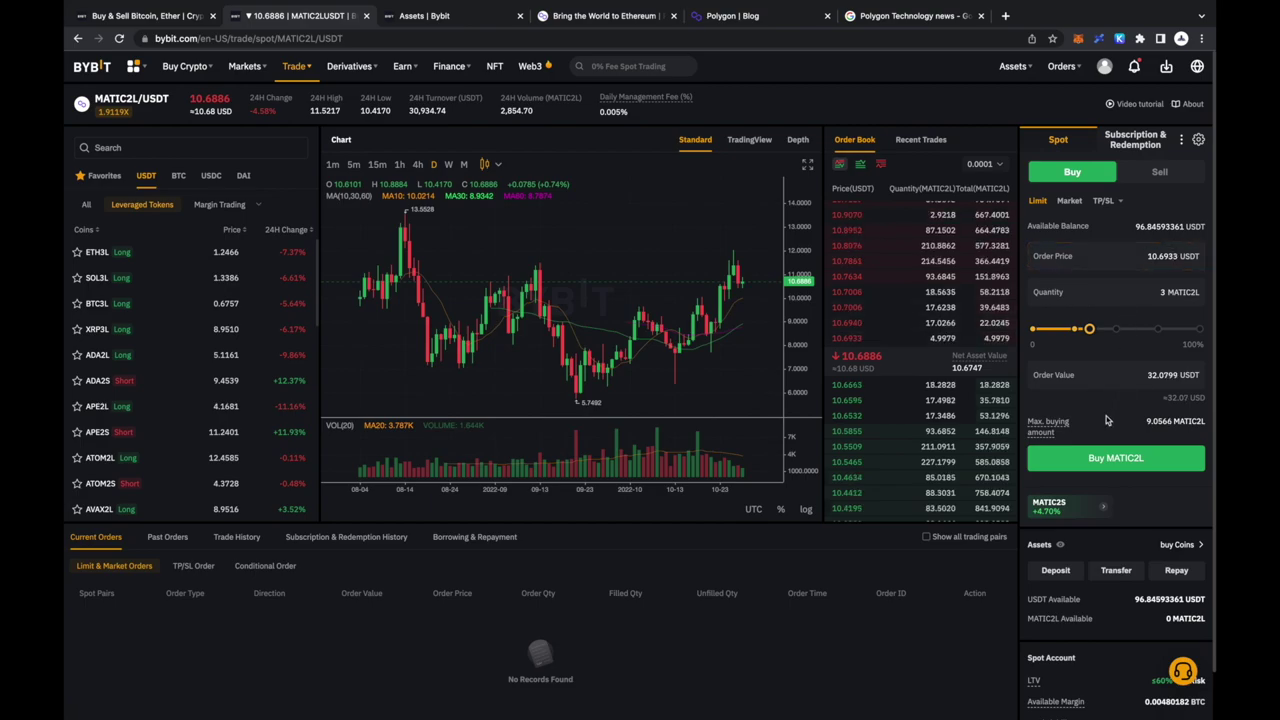
{"action": "left_click", "coordinate": [868, 306]}
{"action": "left_click", "coordinate": [865, 279]}
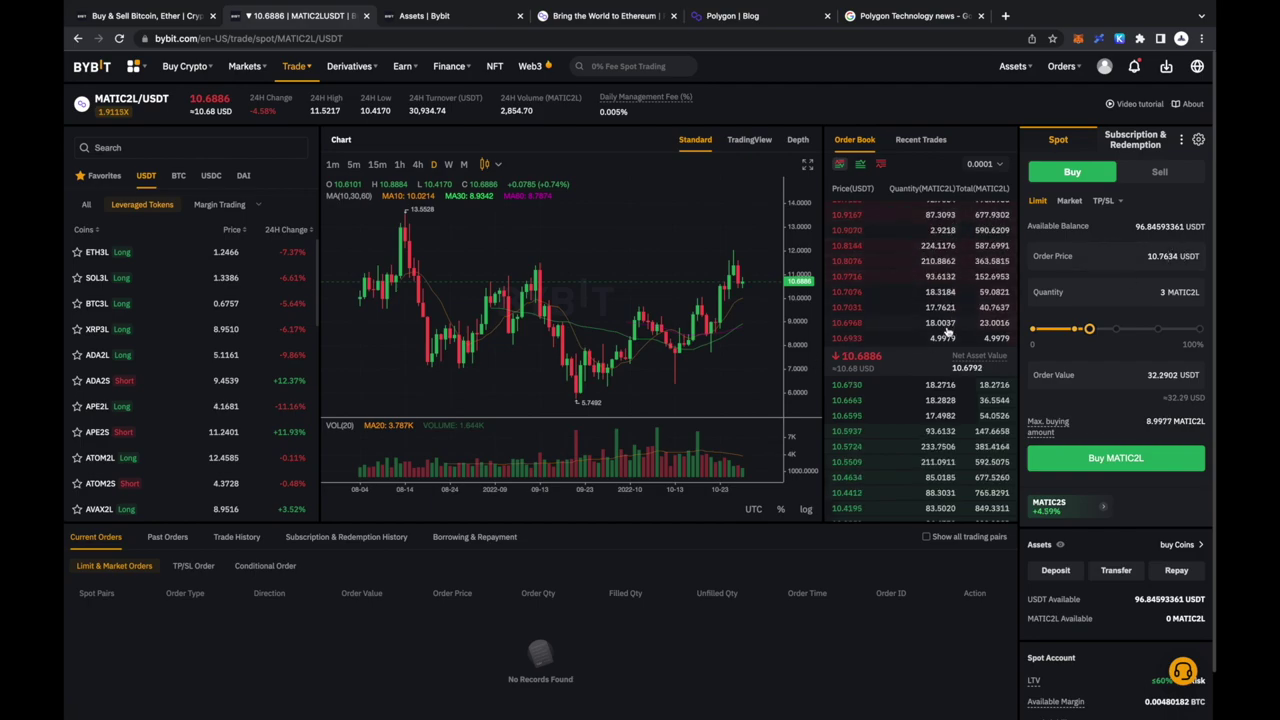
{"action": "left_click", "coordinate": [800, 142]}
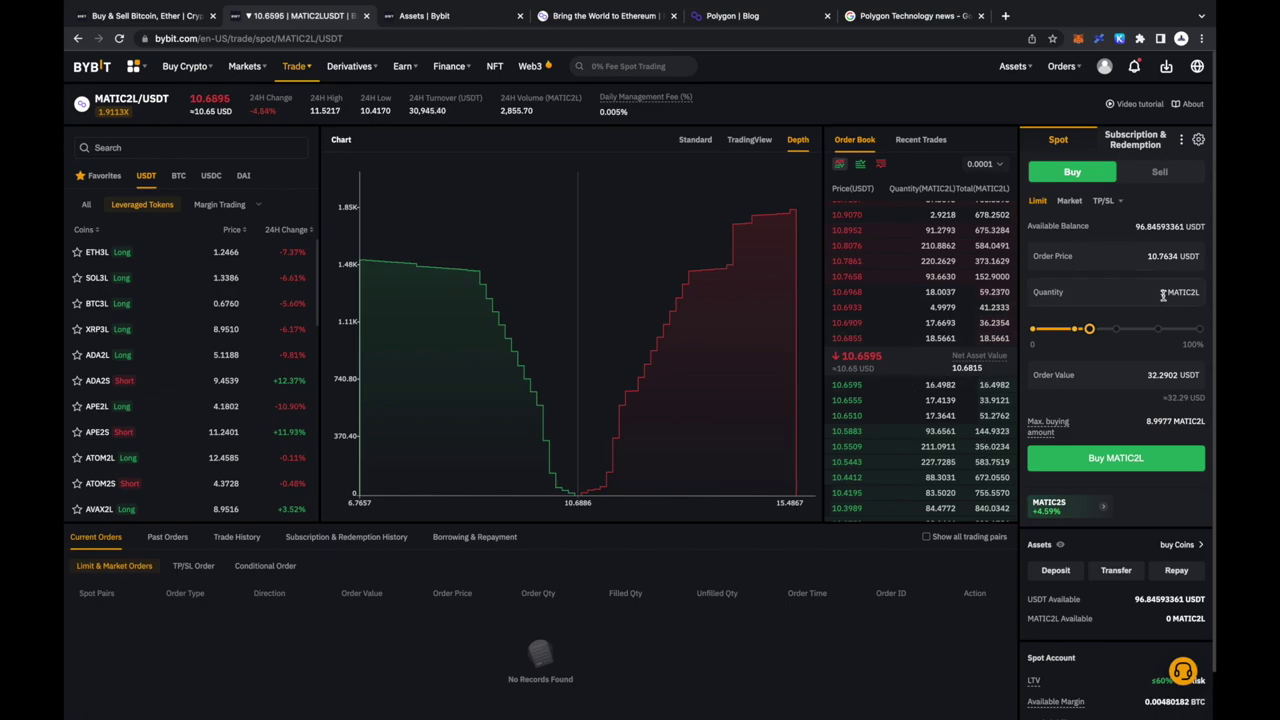
- Set the price to 10.6855 from the order book, then place and confirm the 3 MATIC2L buy
{"action": "left_click", "coordinate": [925, 340]}
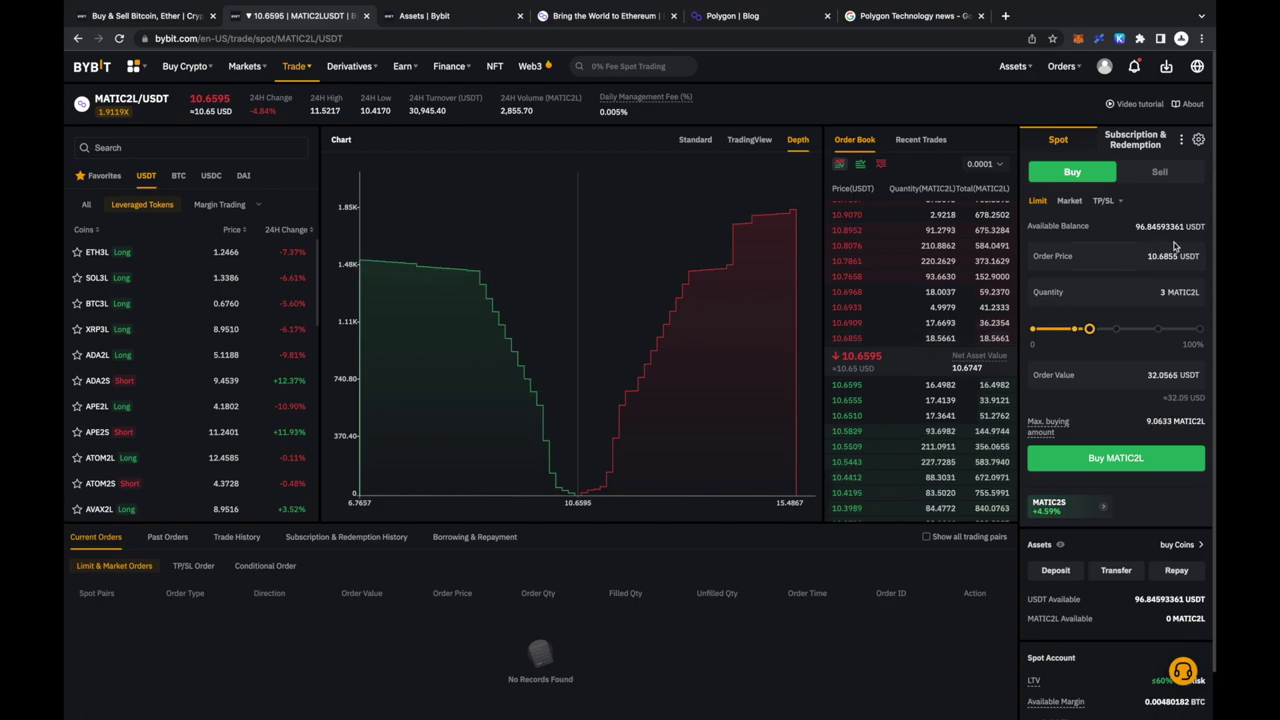
{"action": "left_click", "coordinate": [1069, 459]}
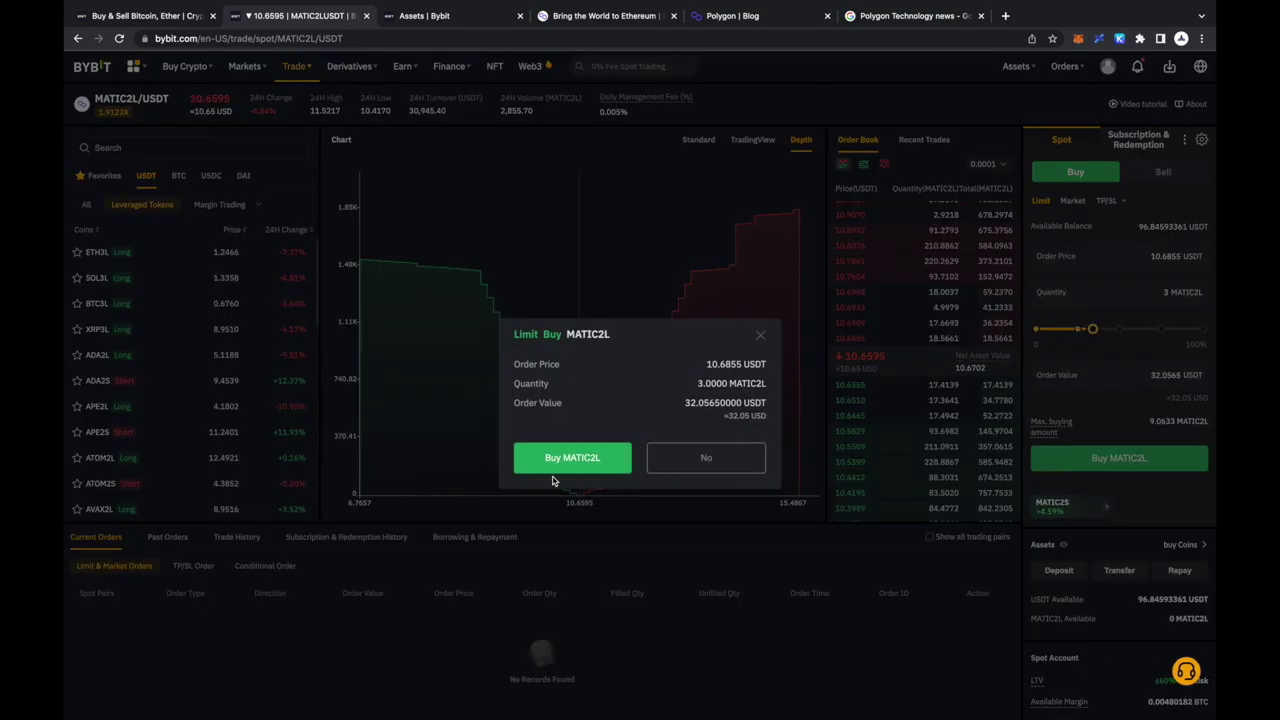
{"action": "left_click", "coordinate": [543, 458]}
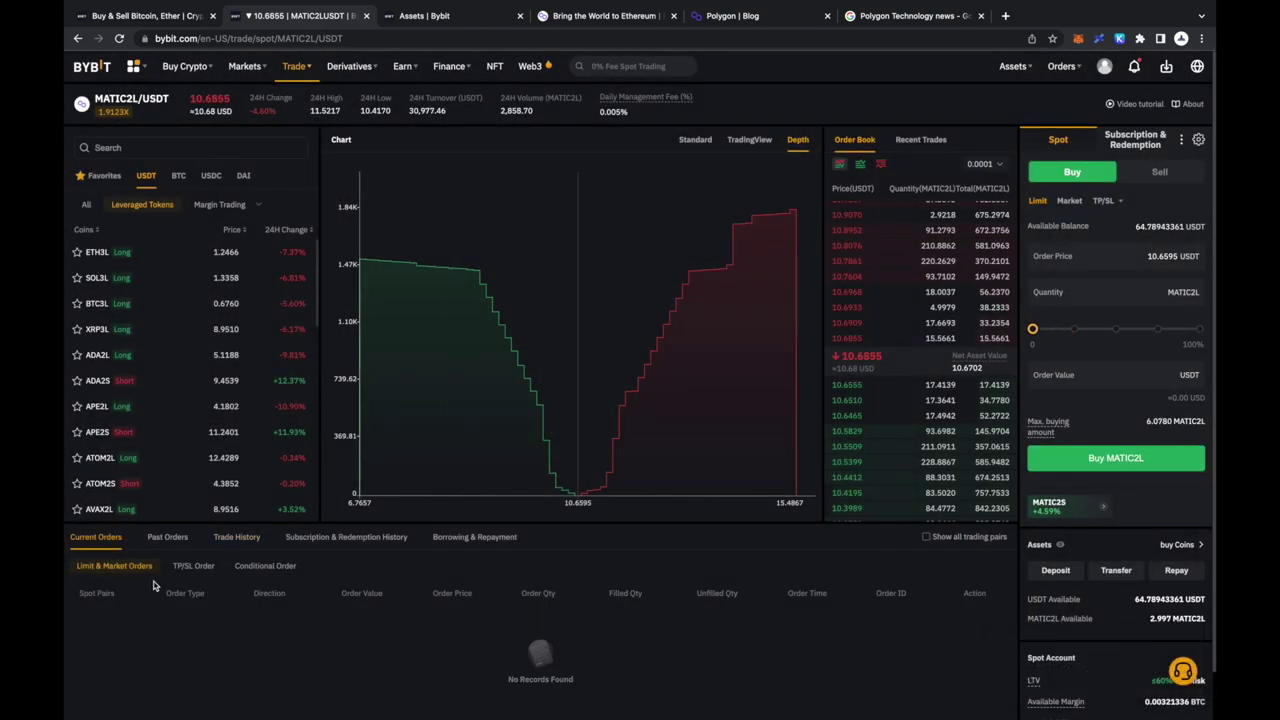
- Place and confirm a limit buy of 3 MATIC2L at 10.3595 USDT
{"action": "left_click", "coordinate": [1165, 256]}
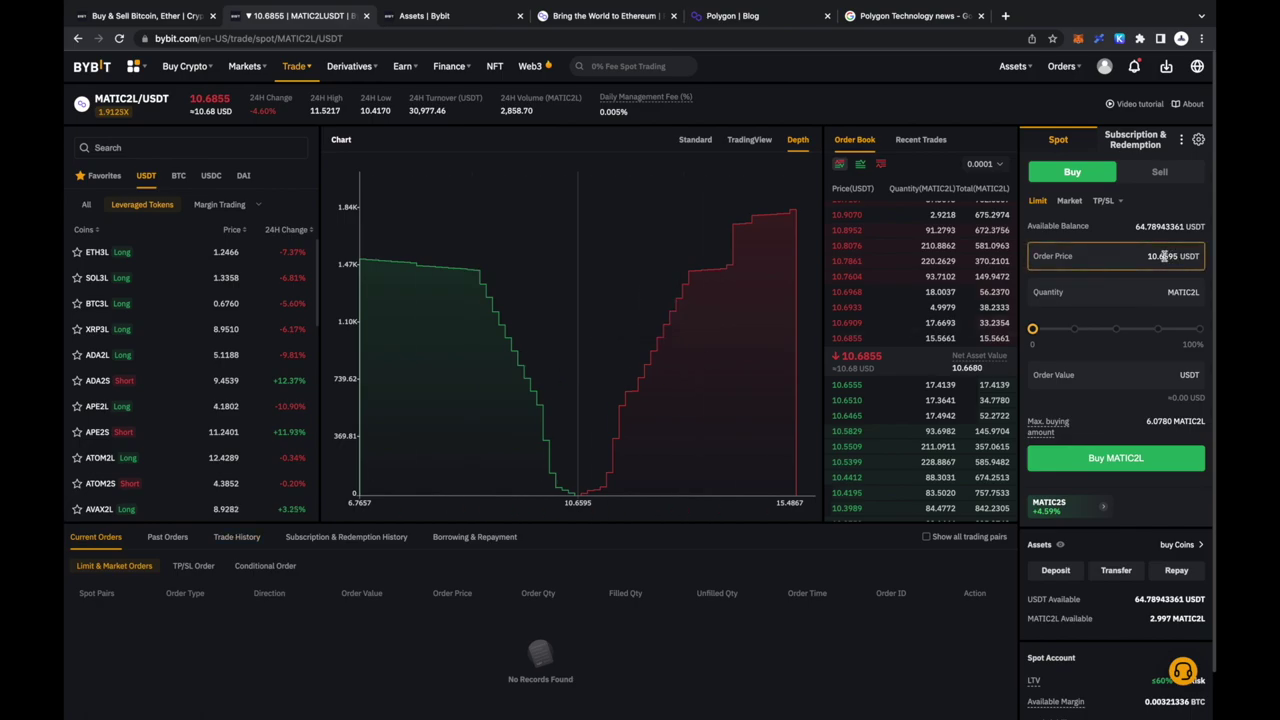
{"action": "key", "text": "BackSpace"}
{"action": "left_click", "coordinate": [1082, 466]}
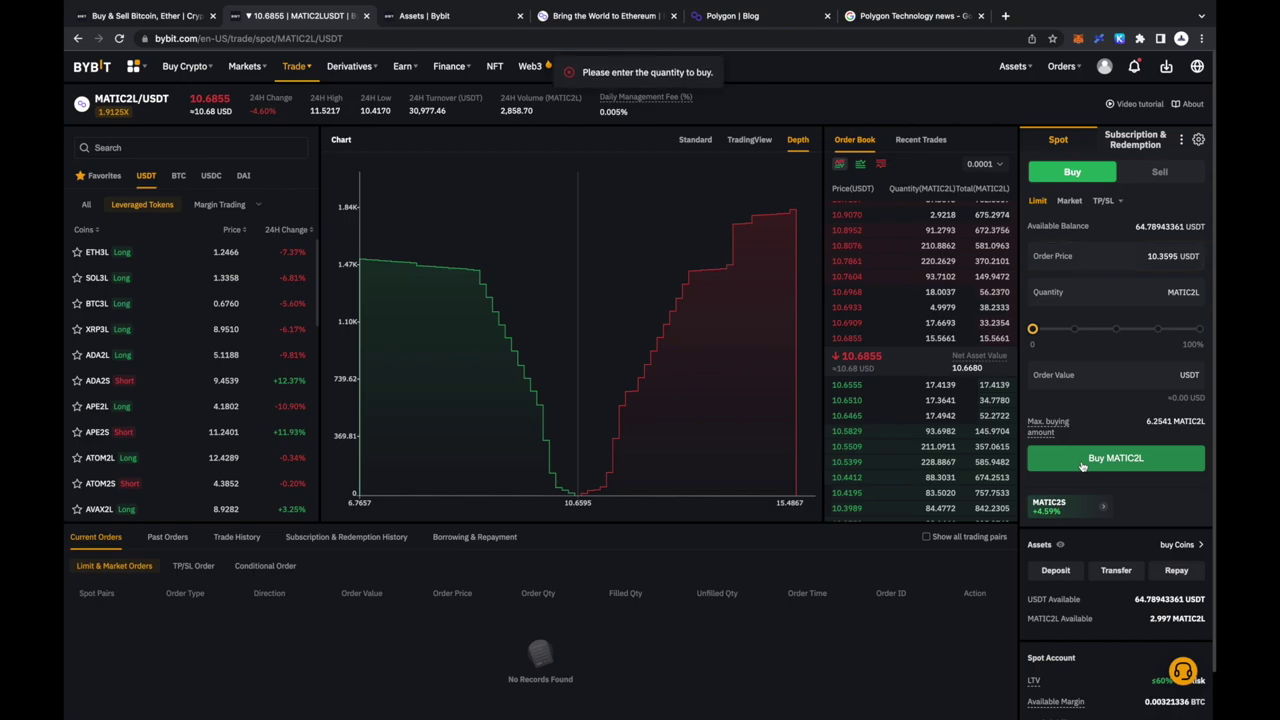
{"action": "left_click", "coordinate": [1166, 288]}
{"action": "type", "text": "3"}
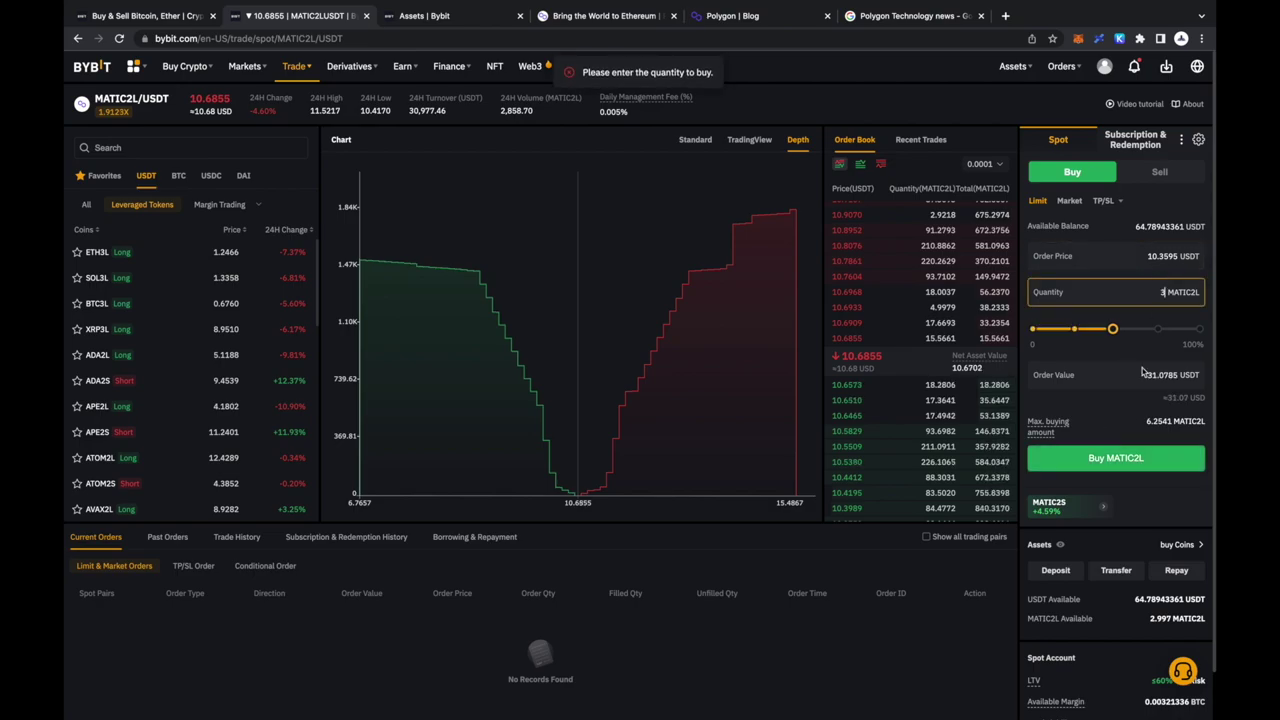
{"action": "left_click", "coordinate": [1107, 464]}
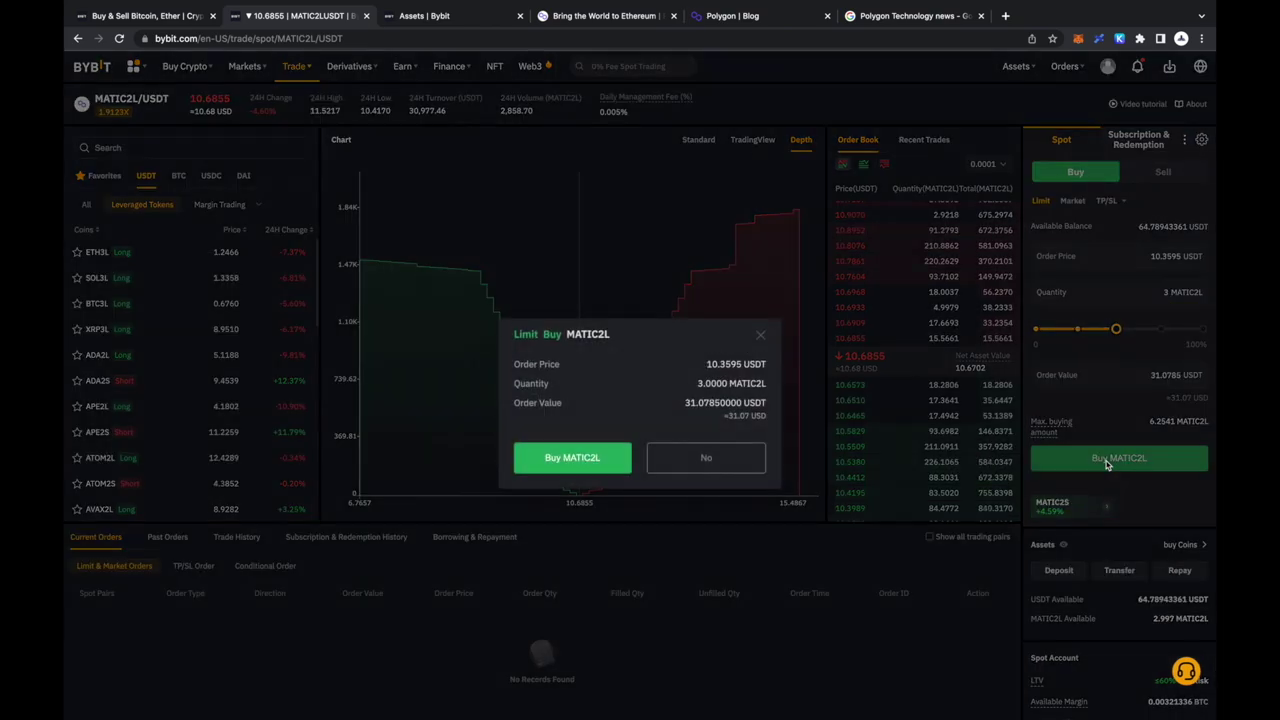
{"action": "left_click", "coordinate": [548, 466]}
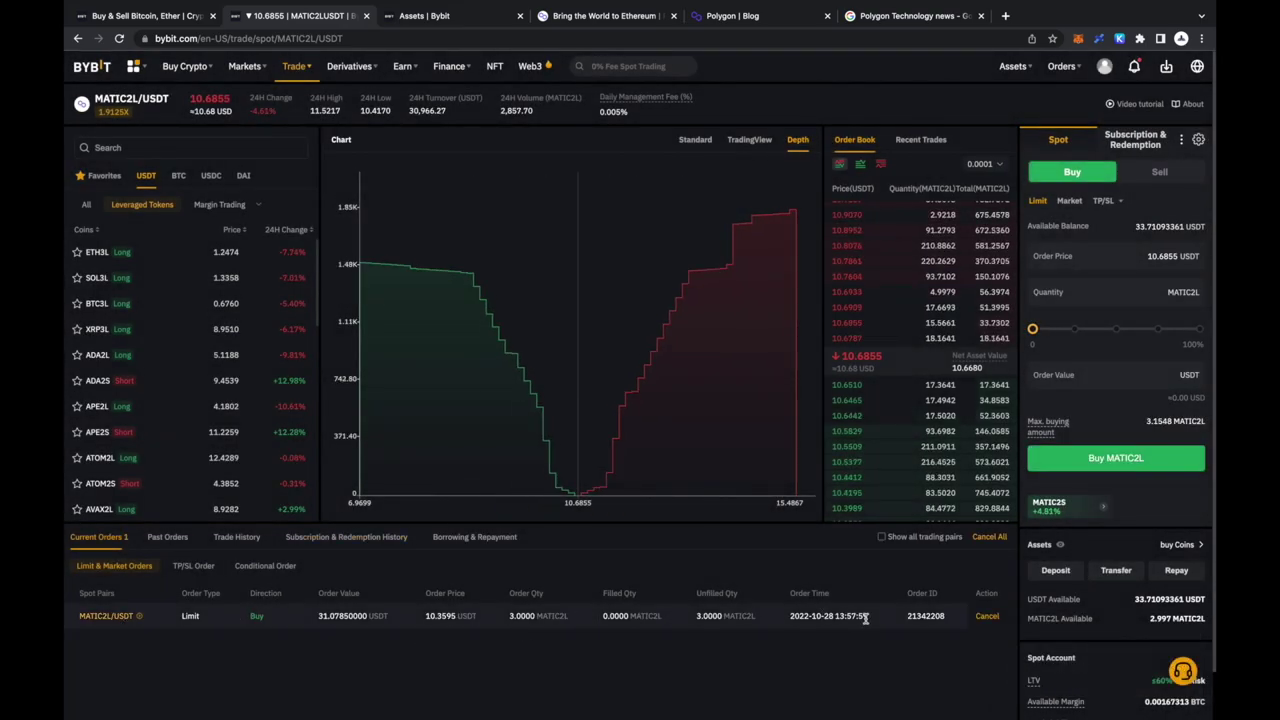
- Cancel the open 10.3595 USDT MATIC2L buy order
{"action": "scroll", "coordinate": [924, 385], "scroll_direction": "down", "scroll_amount": 3}
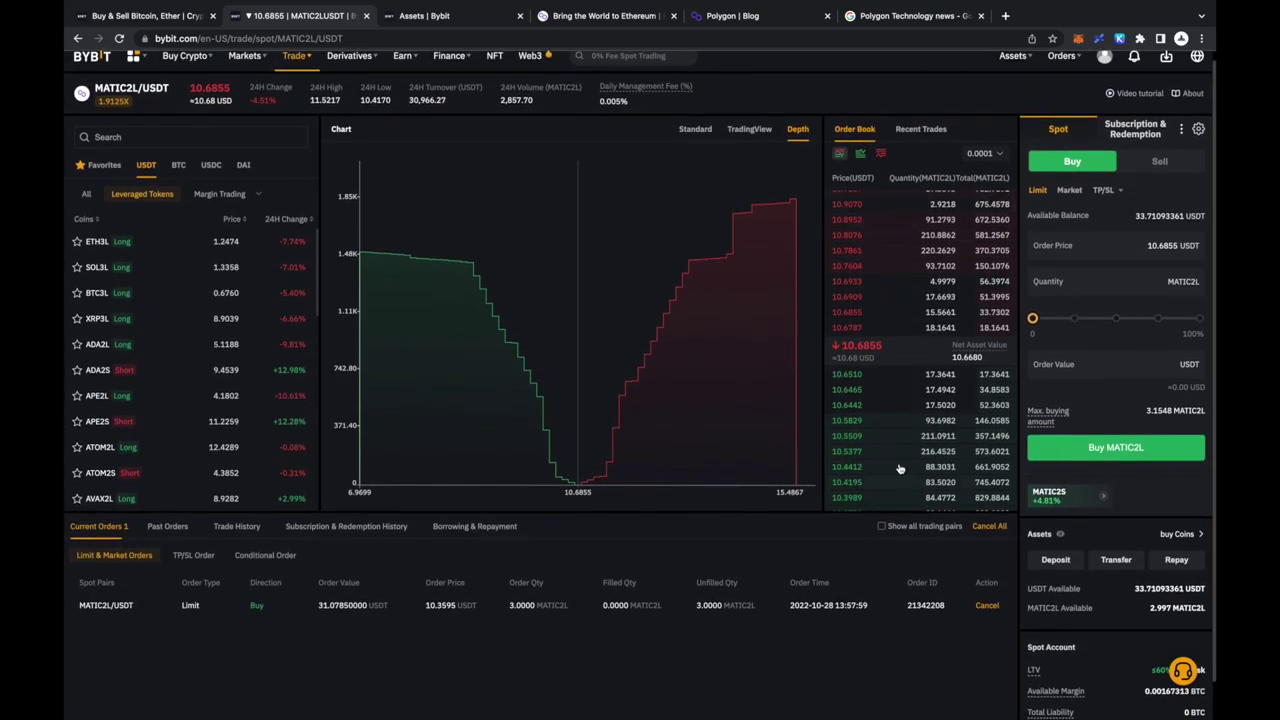
{"action": "scroll", "coordinate": [855, 503], "scroll_direction": "down", "scroll_amount": 2}
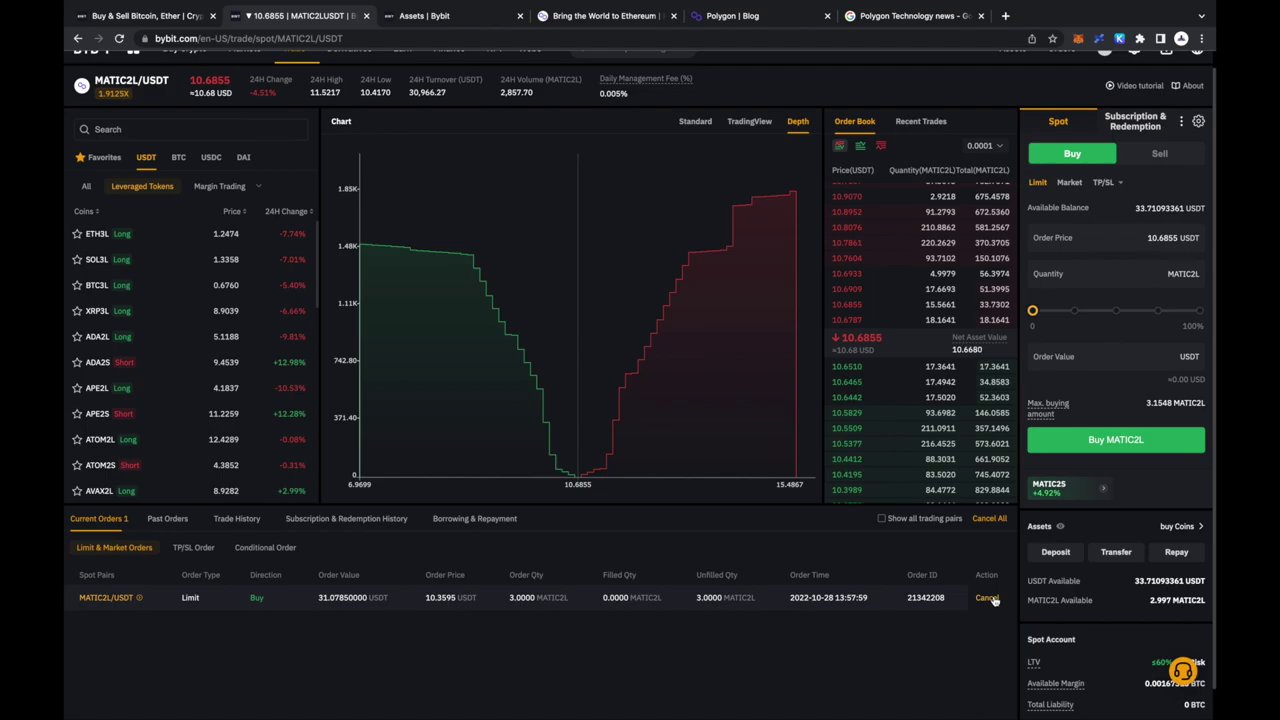
{"action": "left_click", "coordinate": [987, 598]}
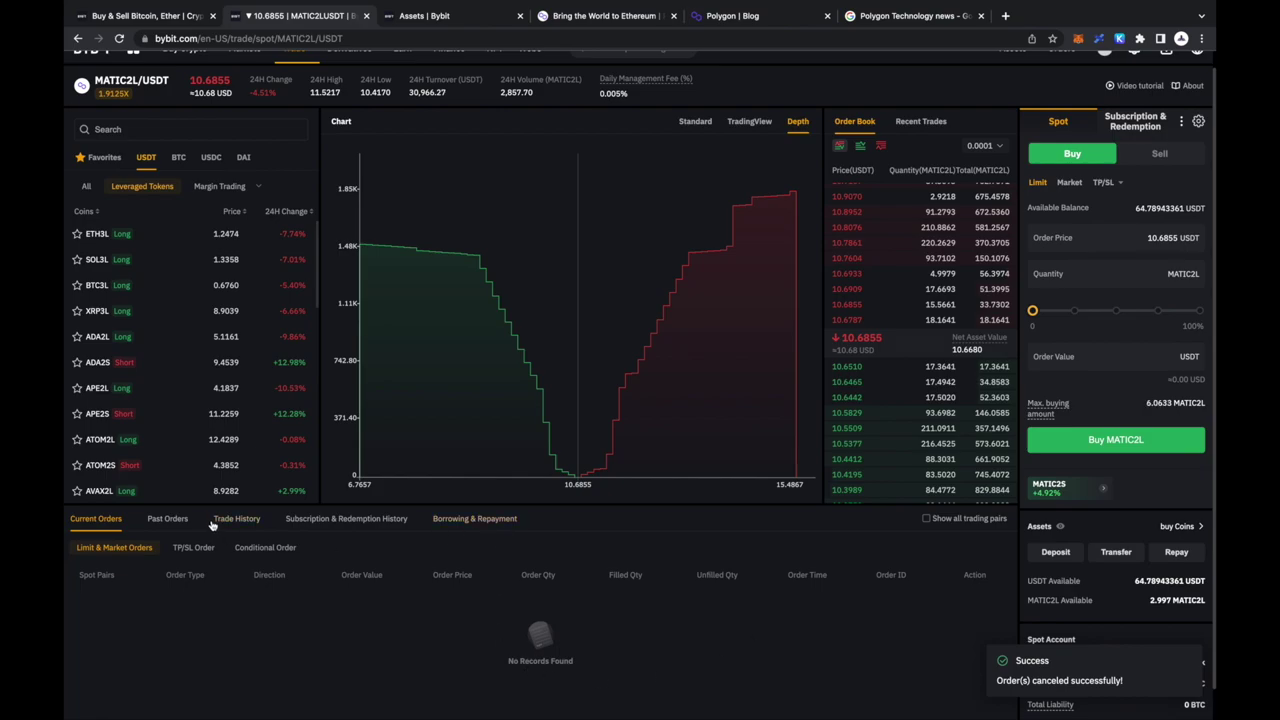
- Sell the full 2.997 MATIC2L balance with a limit order at 10.6510 USDT
{"action": "left_click", "coordinate": [1168, 155]}
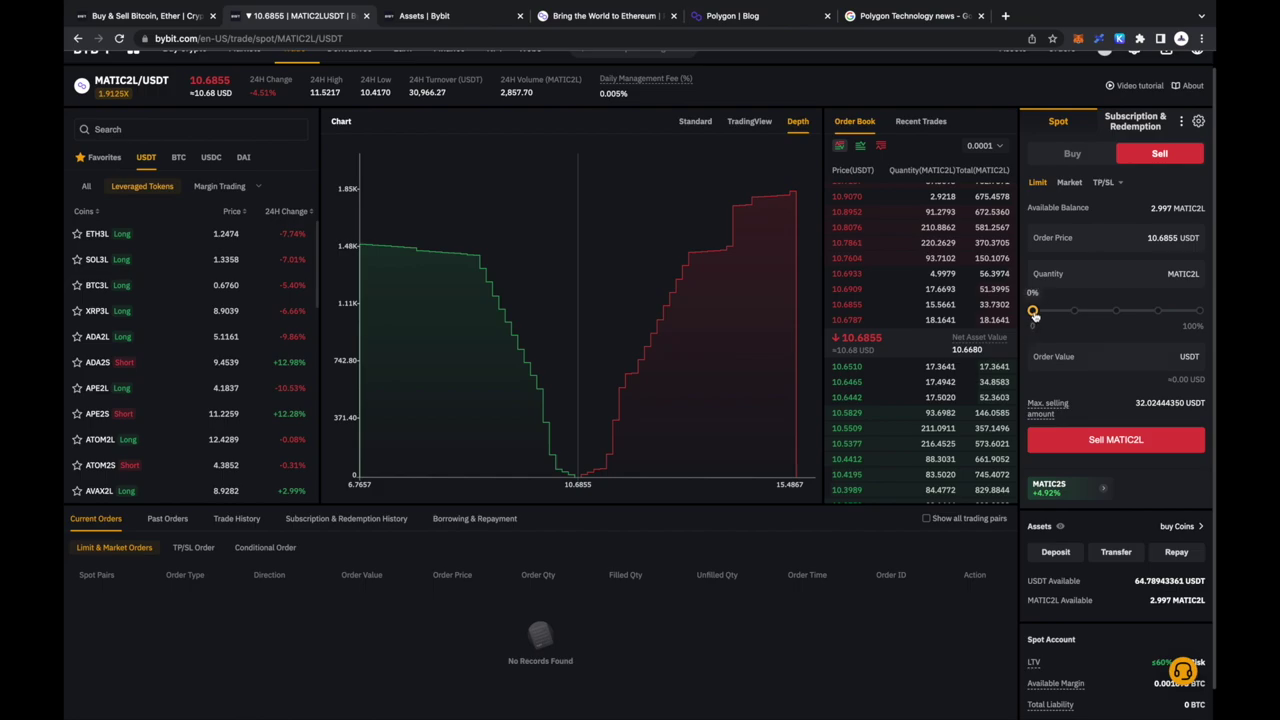
{"action": "left_click_drag", "start_coordinate": [1033, 313], "coordinate": [1201, 311]}
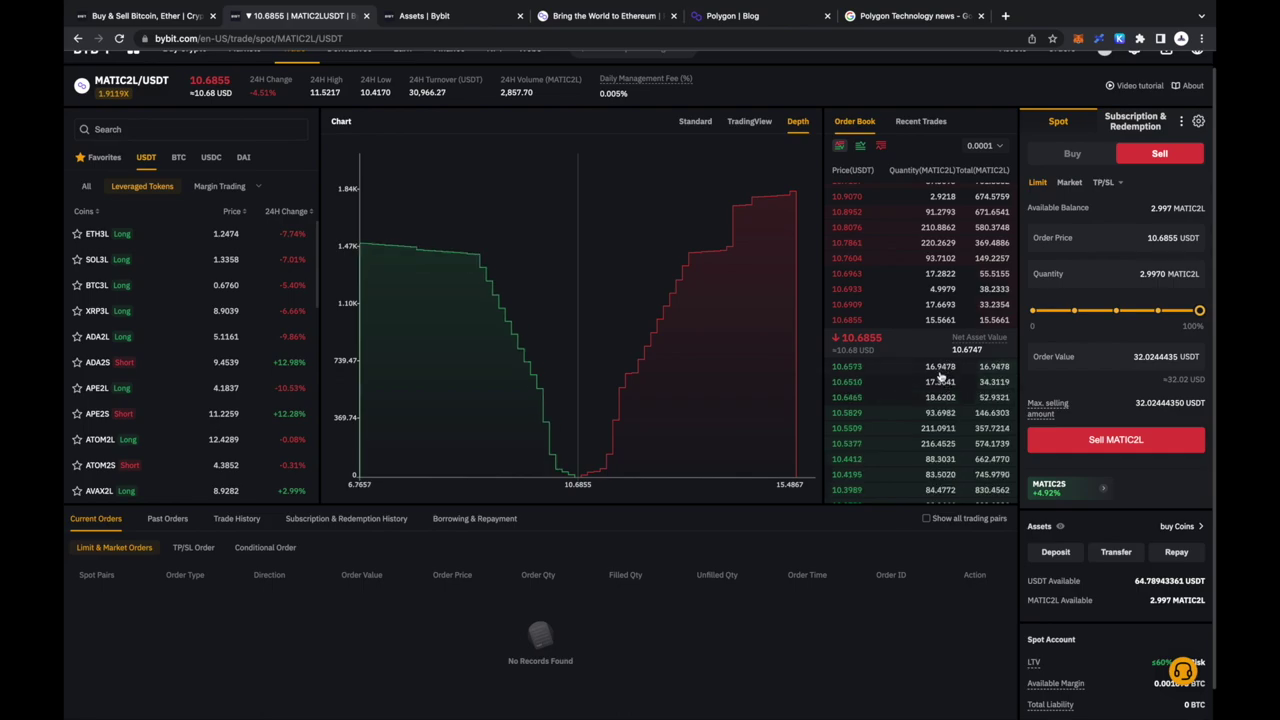
{"action": "left_click", "coordinate": [938, 370]}
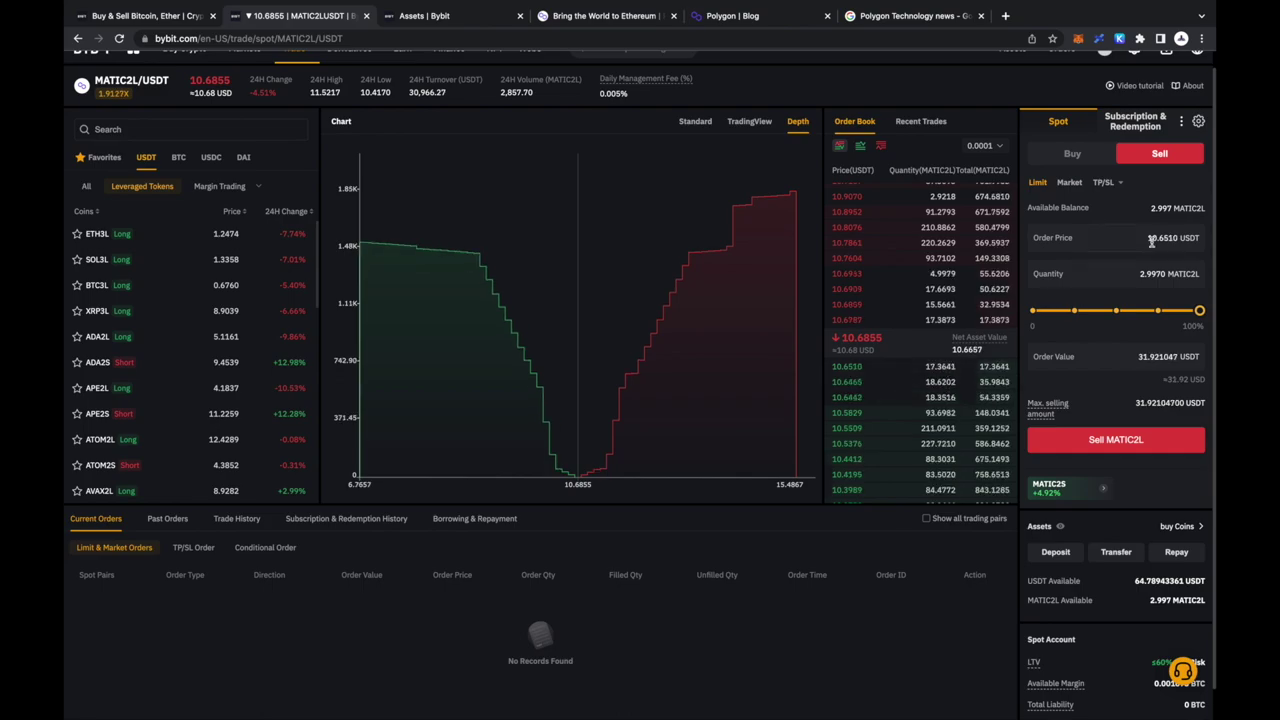
{"action": "left_click", "coordinate": [1120, 443]}
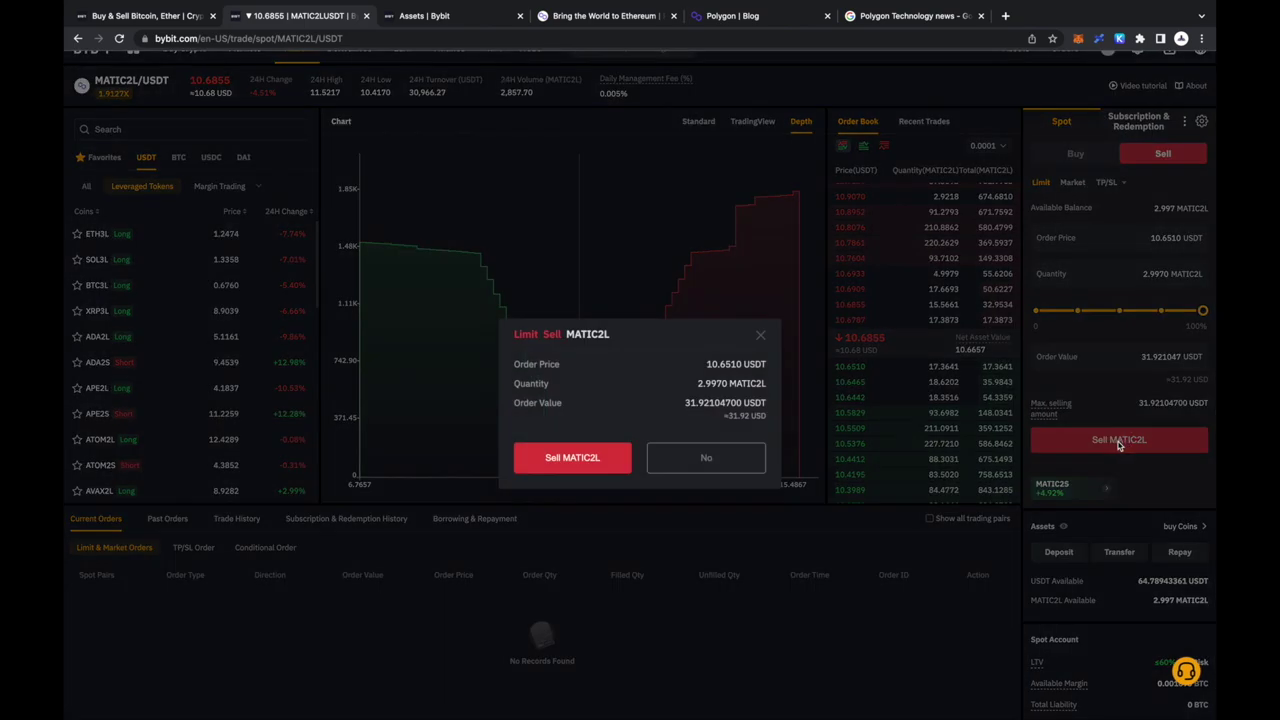
{"action": "left_click", "coordinate": [576, 460]}
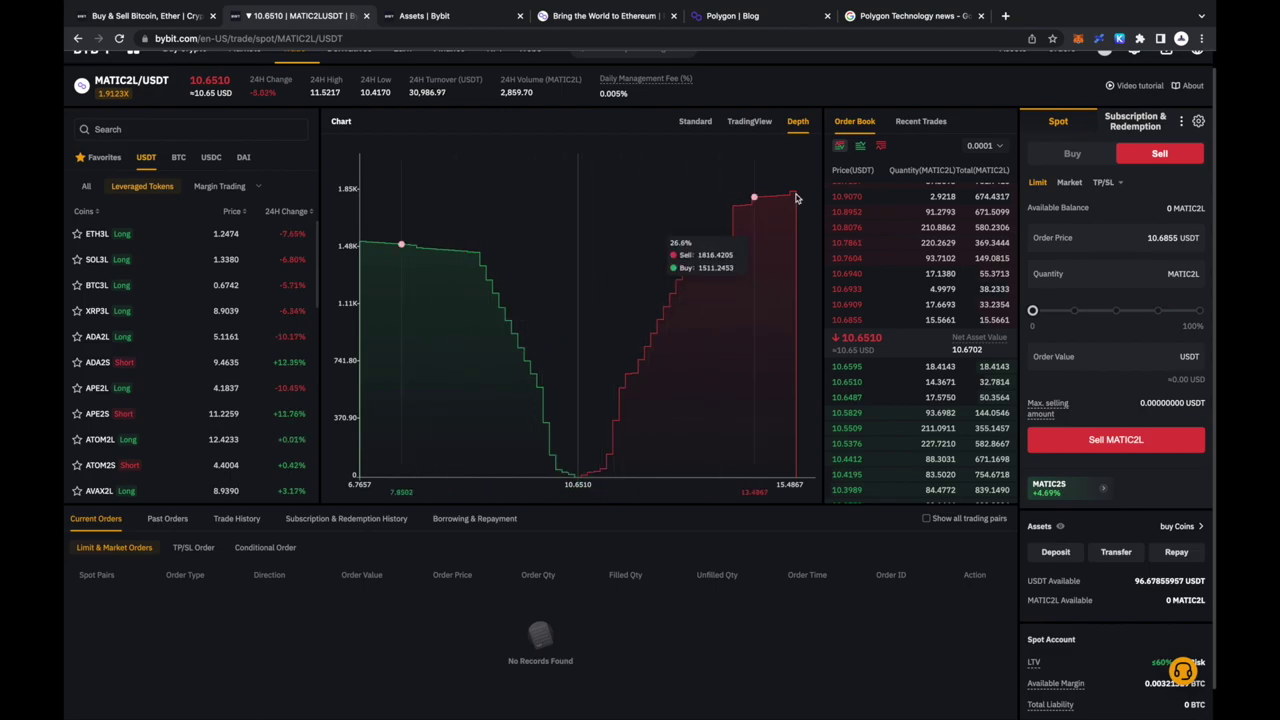
- Switch the order form back to the Buy side
{"action": "left_click", "coordinate": [1072, 153]}
{"action": "left_click", "coordinate": [1159, 153]}
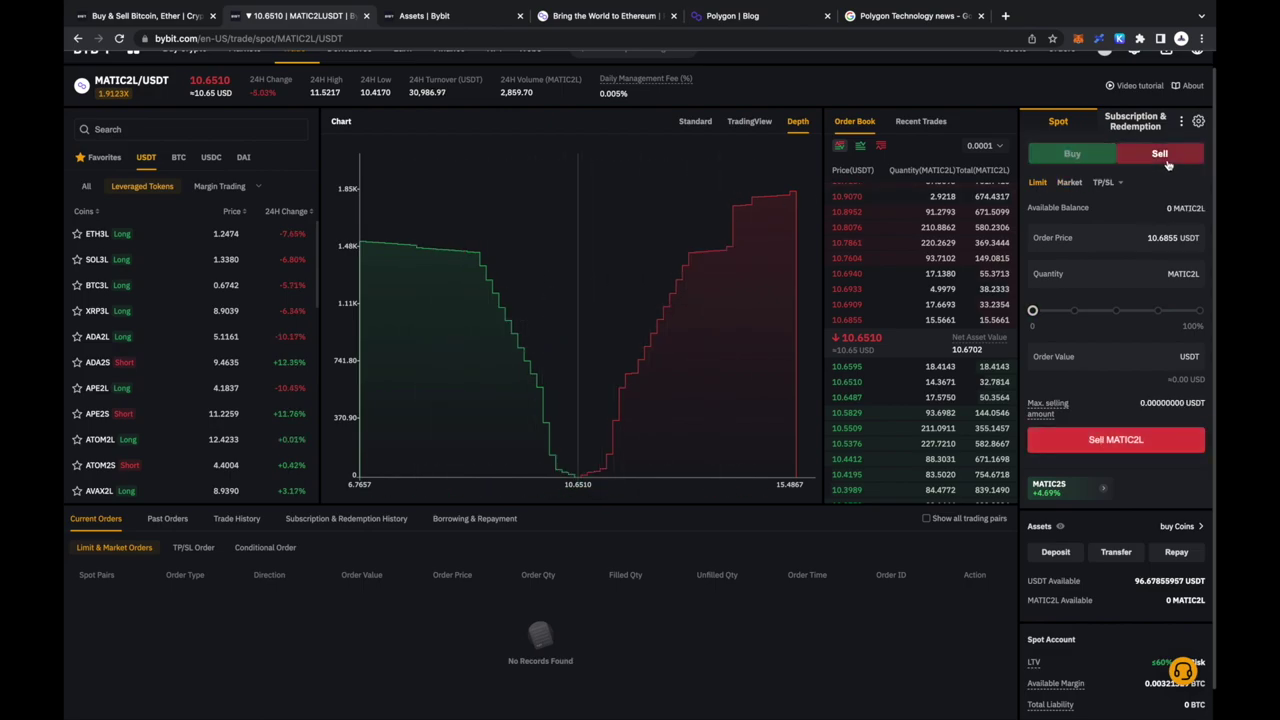
{"action": "left_click", "coordinate": [1072, 153]}
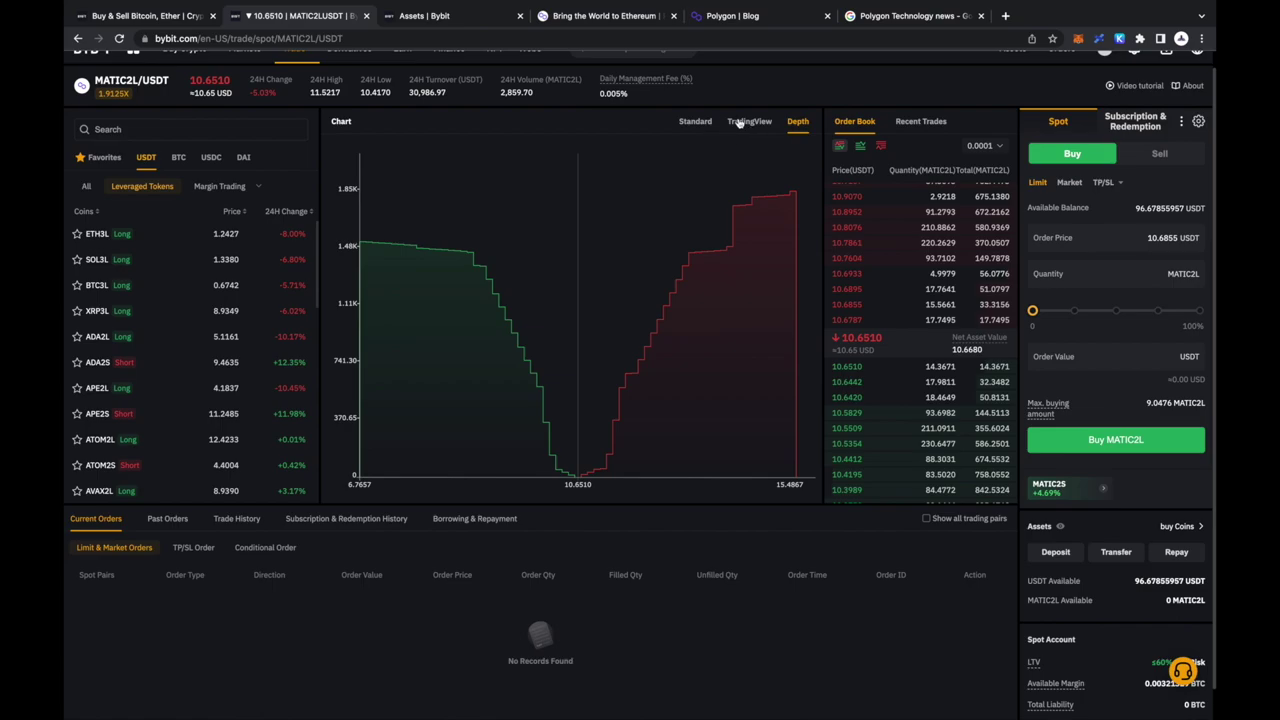
- Show the Standard candlestick chart and set it to daily candles after trying weekly
{"action": "left_click", "coordinate": [697, 123]}
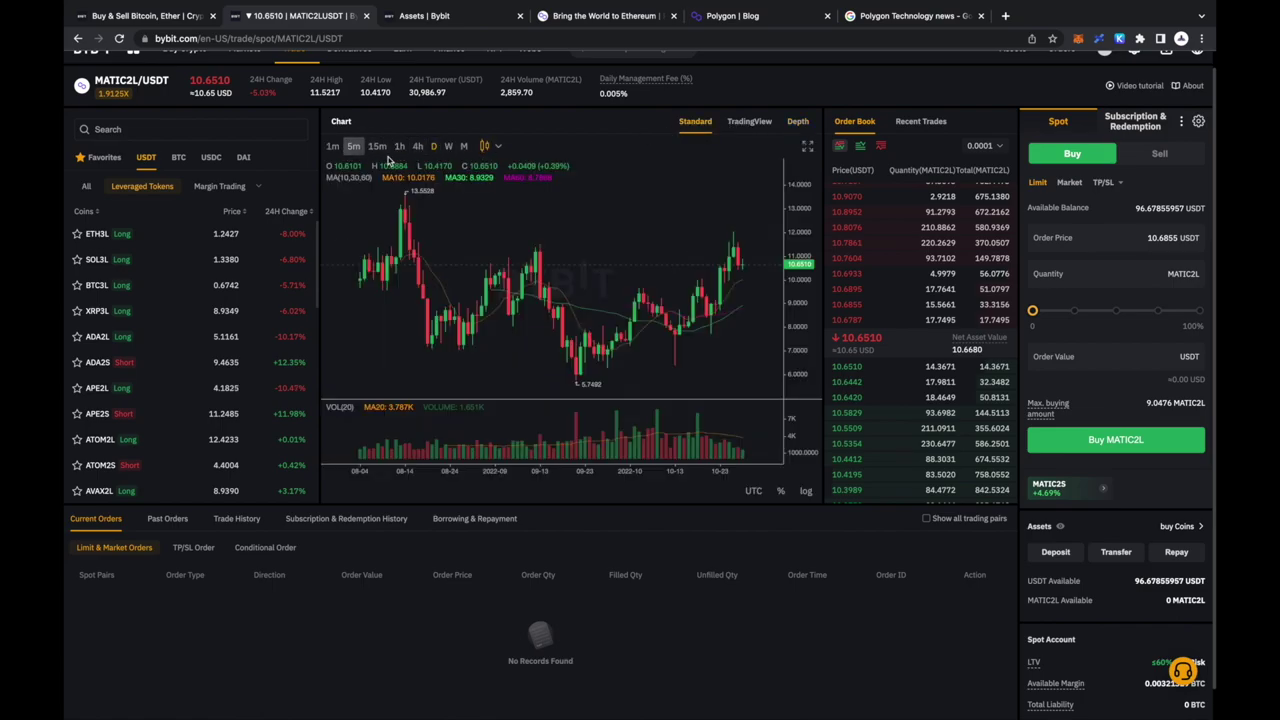
{"action": "left_click", "coordinate": [449, 146]}
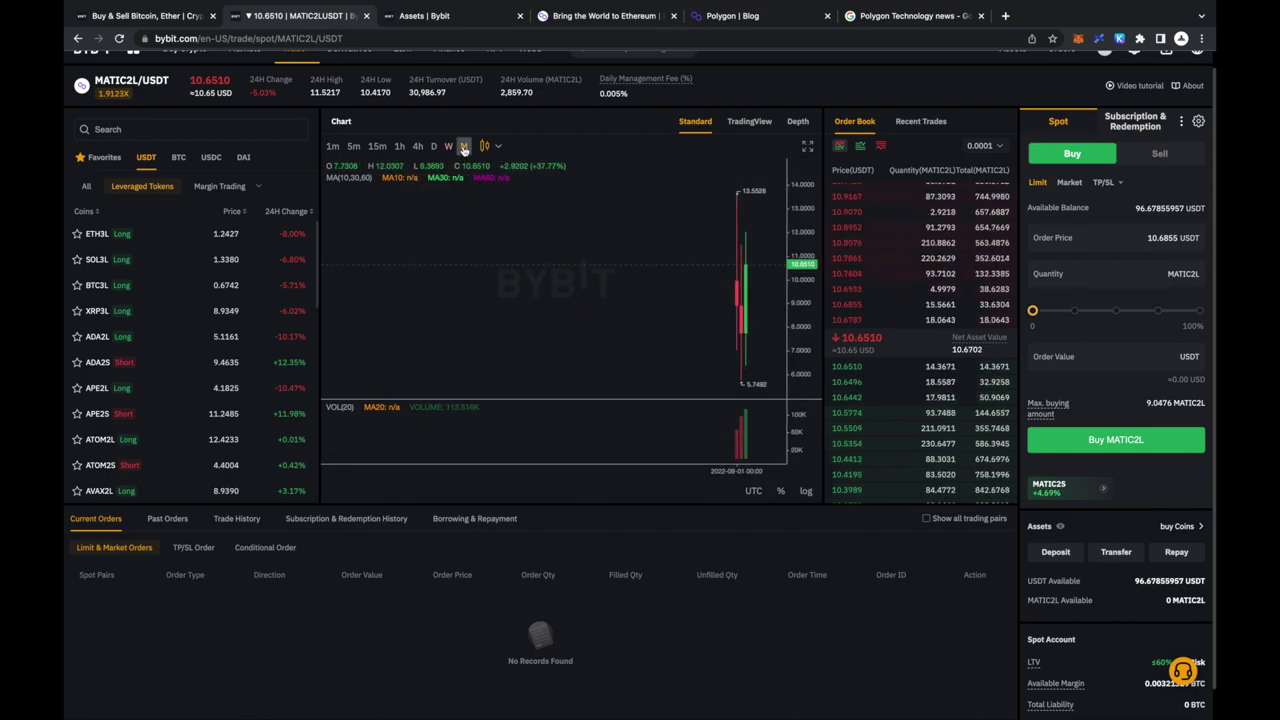
{"action": "left_click", "coordinate": [433, 147]}
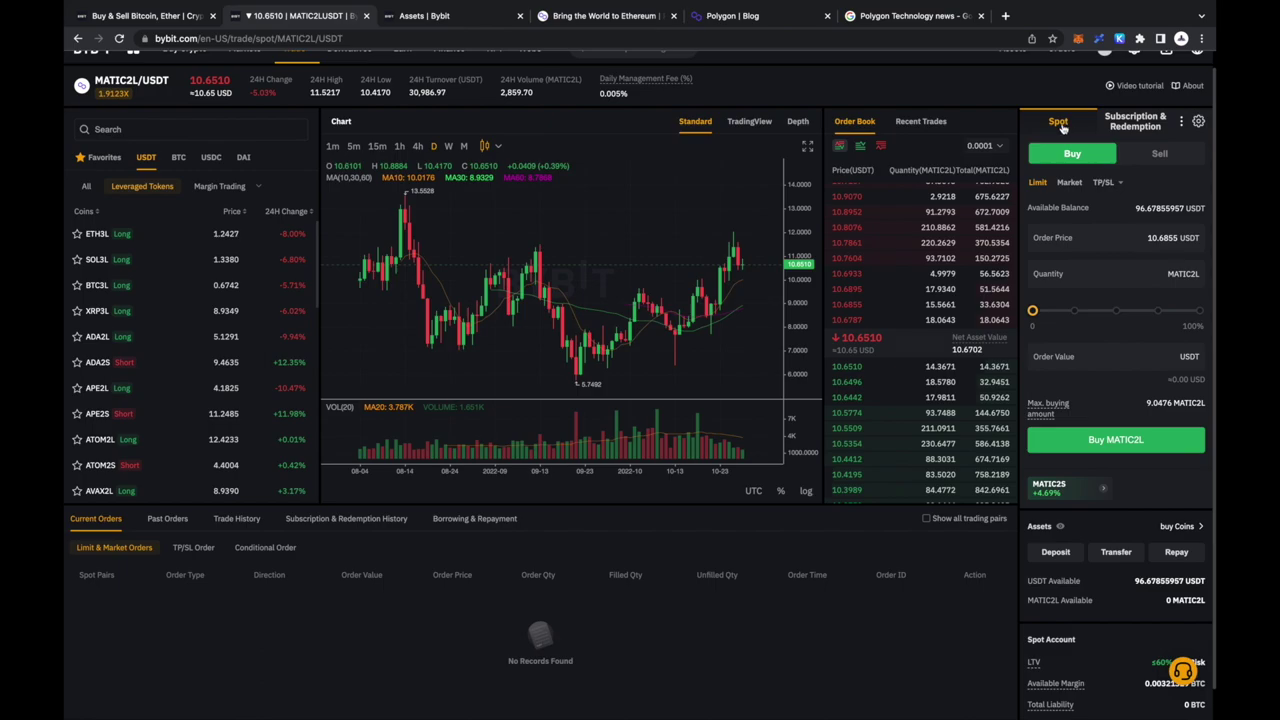
{"action": "scroll", "coordinate": [1076, 293], "scroll_direction": "up", "scroll_amount": 1}
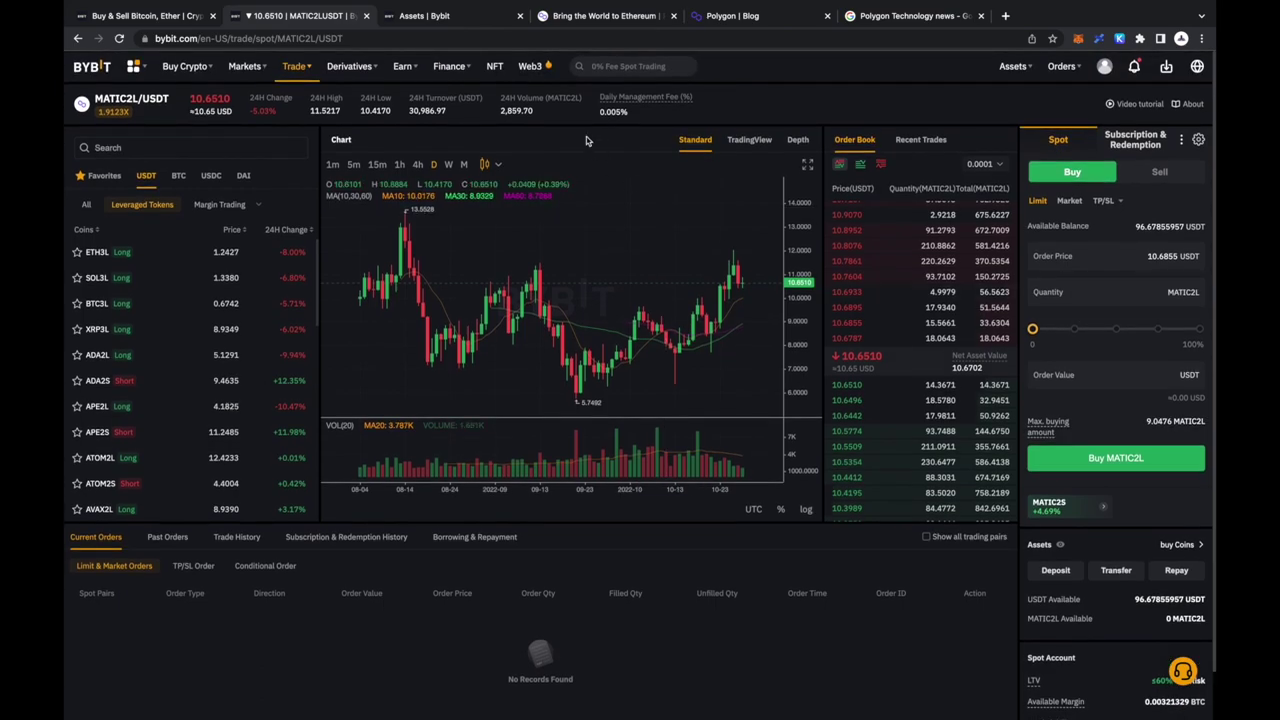
- Open the MATIC/USDT spot market and switch its order panel to Margin 5X
{"action": "left_click", "coordinate": [620, 66]}
{"action": "type", "text": "MATIC"}
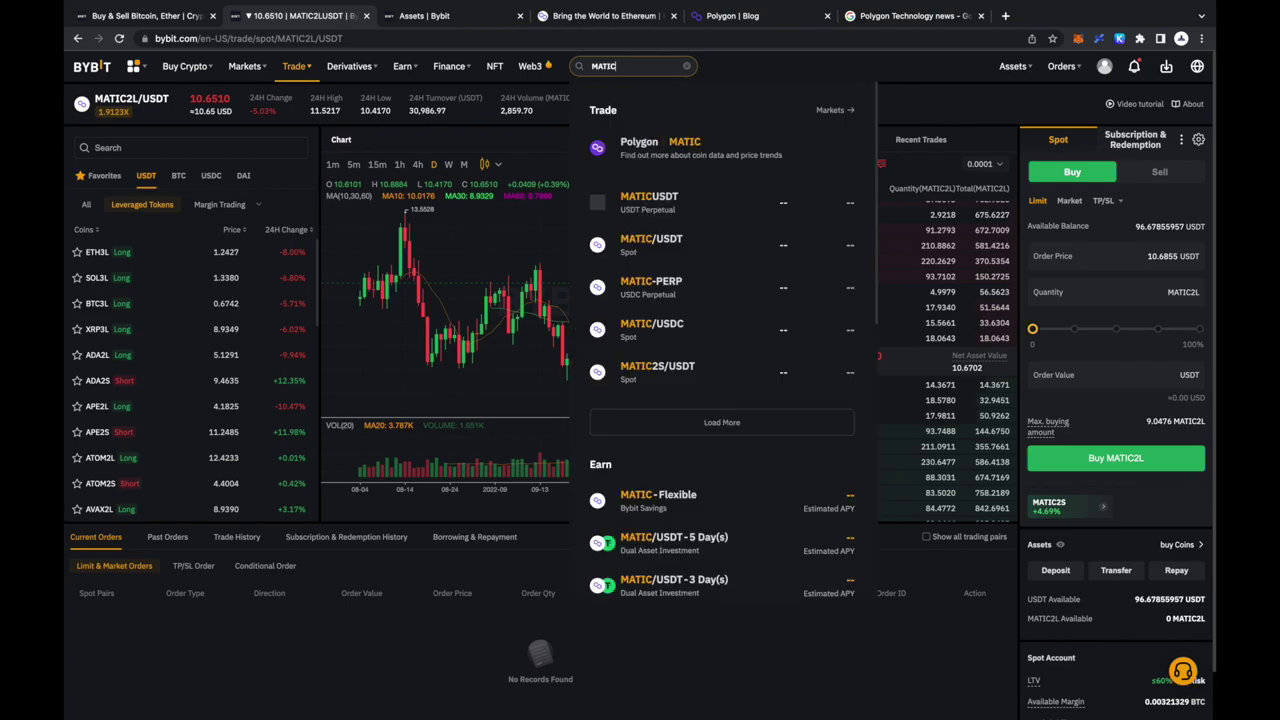
{"action": "left_click", "coordinate": [667, 250]}
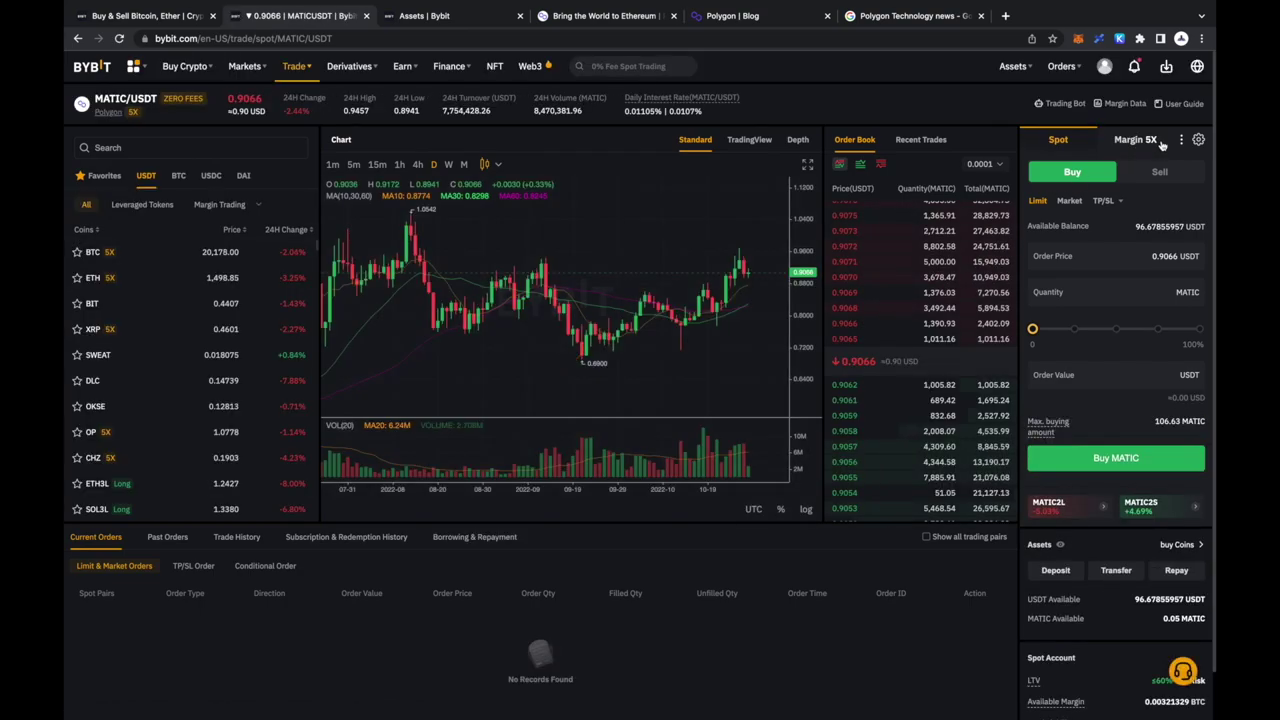
{"action": "left_click", "coordinate": [1160, 143]}
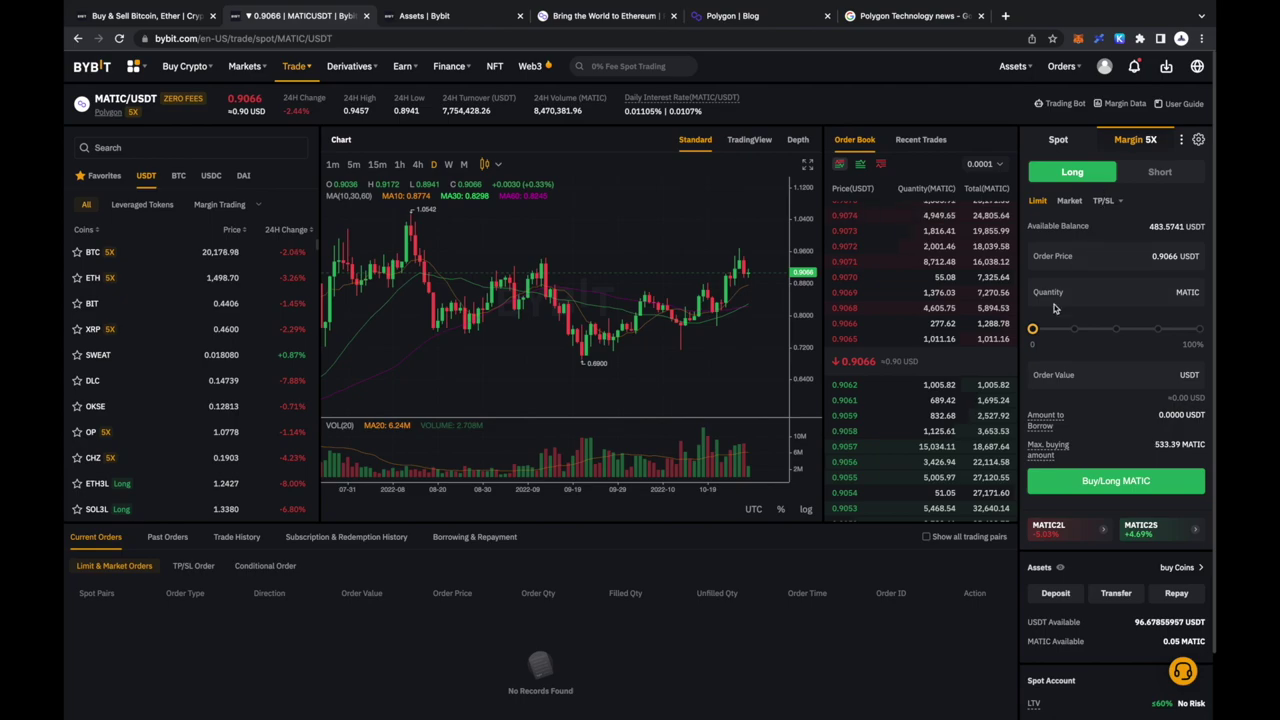
- Buy about 50% buying power of MATIC on 5x margin: 262.59 MATIC at 0.9064 USDT
{"action": "left_click_drag", "start_coordinate": [1033, 331], "coordinate": [1116, 332]}
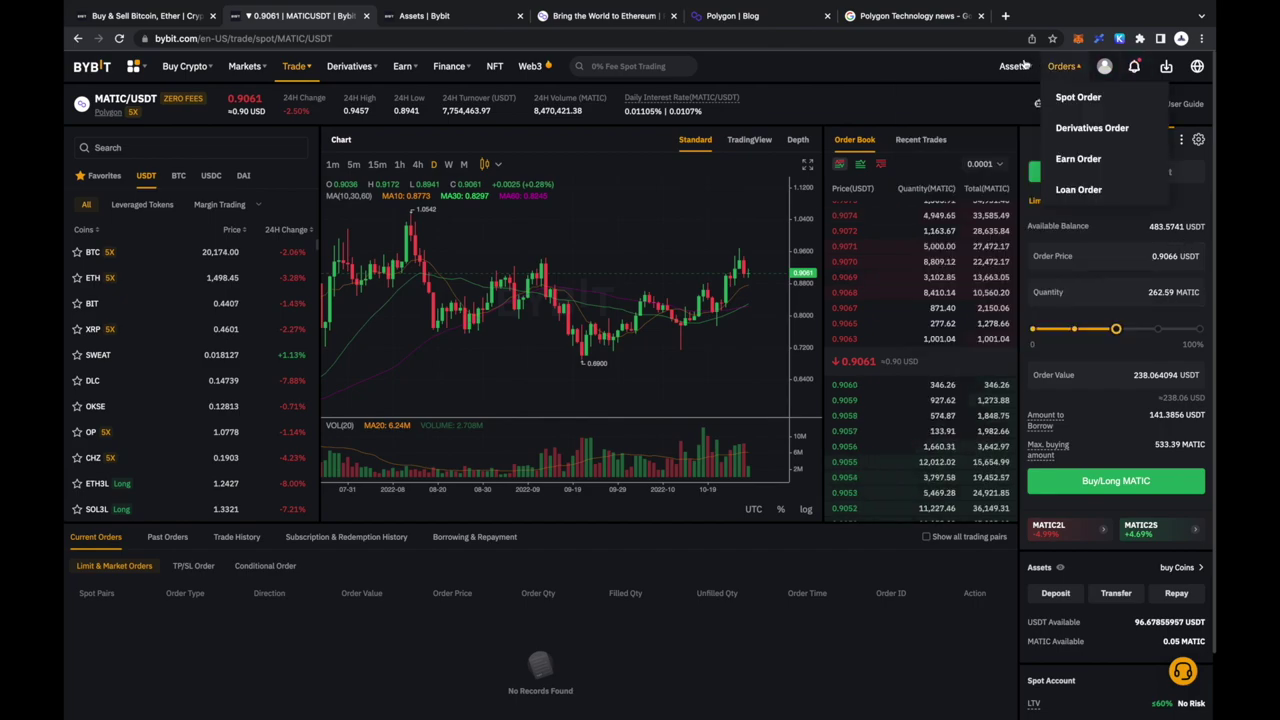
{"action": "mouse_move", "coordinate": [1016, 66]}
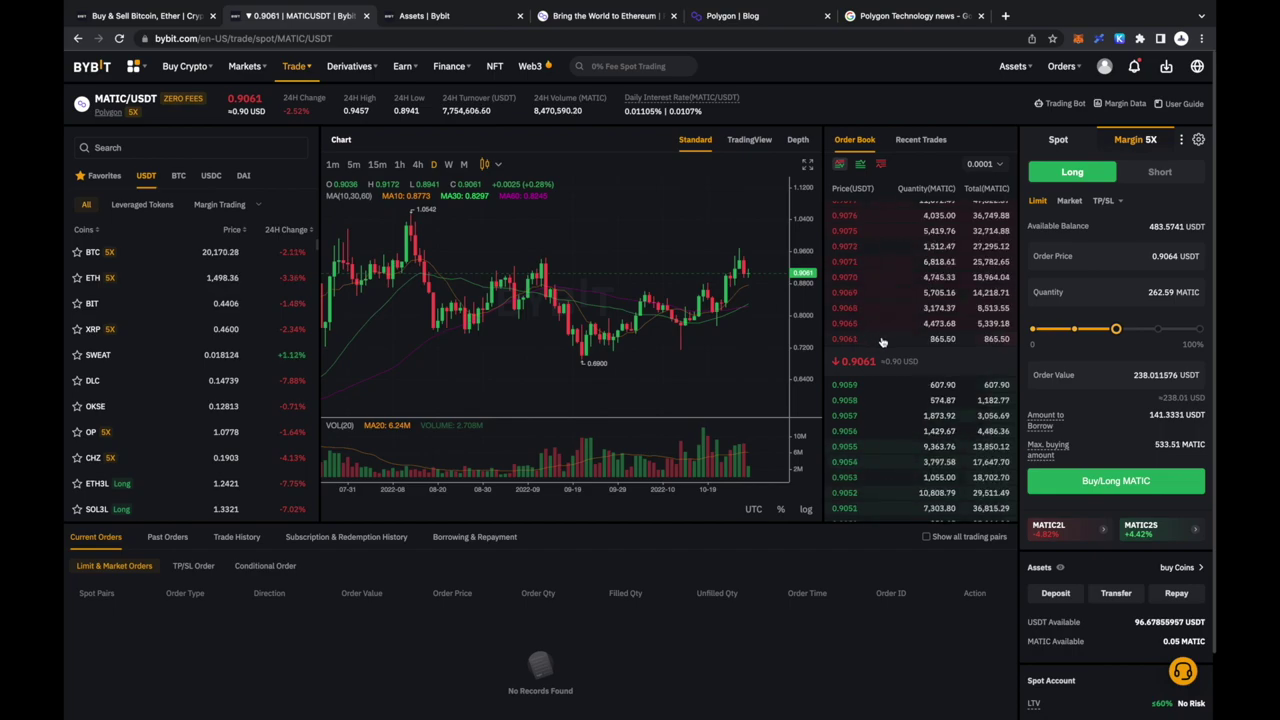
{"action": "left_click", "coordinate": [1100, 482]}
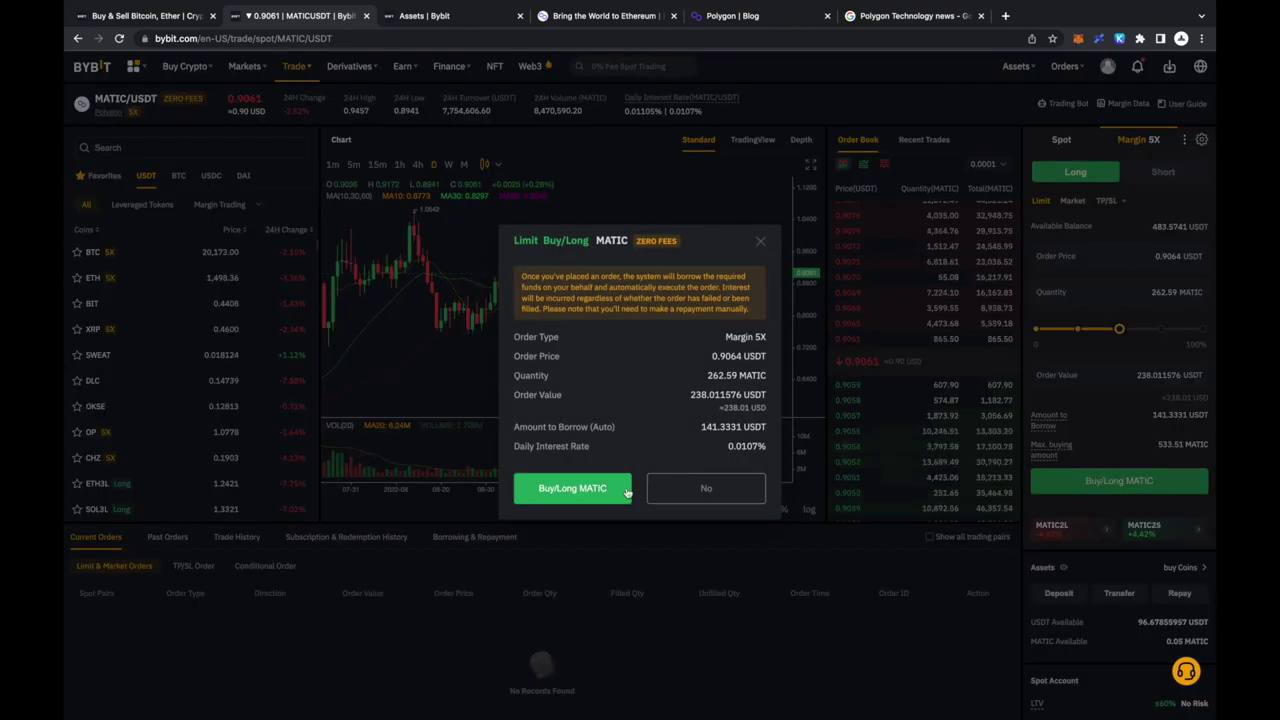
{"action": "left_click", "coordinate": [627, 491]}
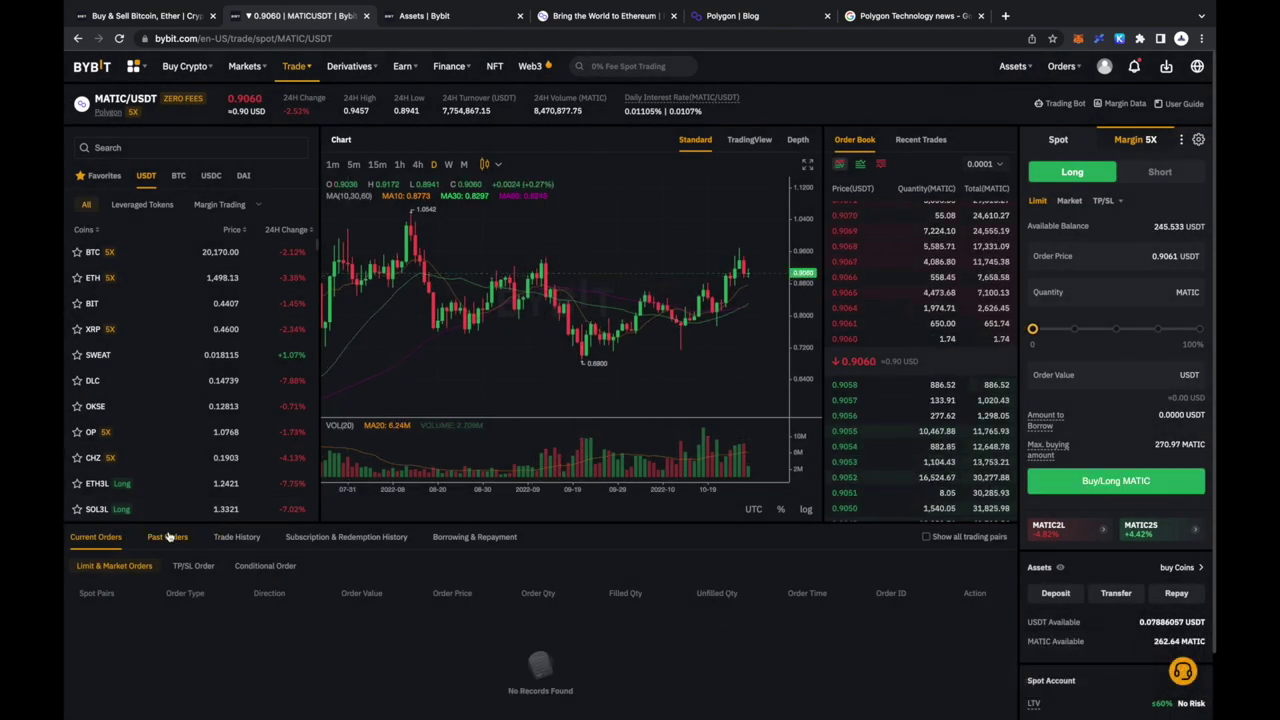
- Show the Borrowing & Repayment record with the 141.3337 USDT outstanding loan
{"action": "left_click", "coordinate": [232, 538]}
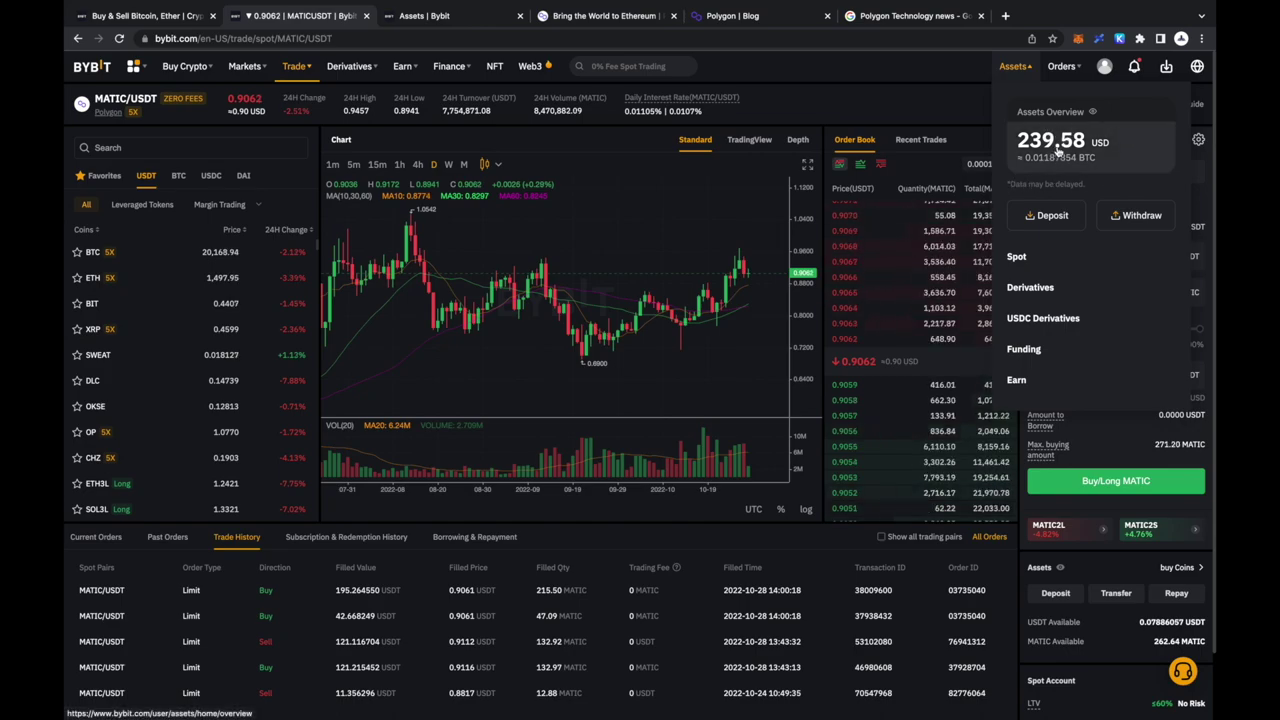
{"action": "left_click", "coordinate": [453, 541]}
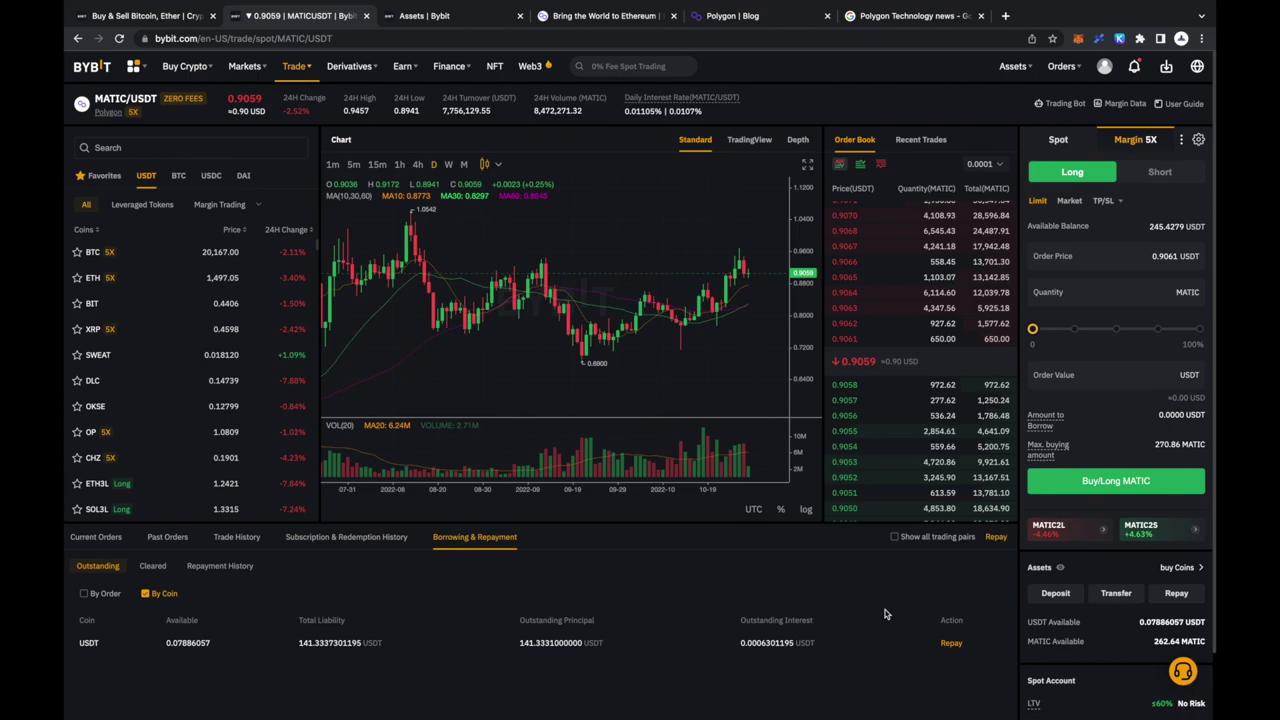
- Repay the outstanding 141.3337 USDT loan and confirm the repayment
{"action": "left_click", "coordinate": [951, 644]}
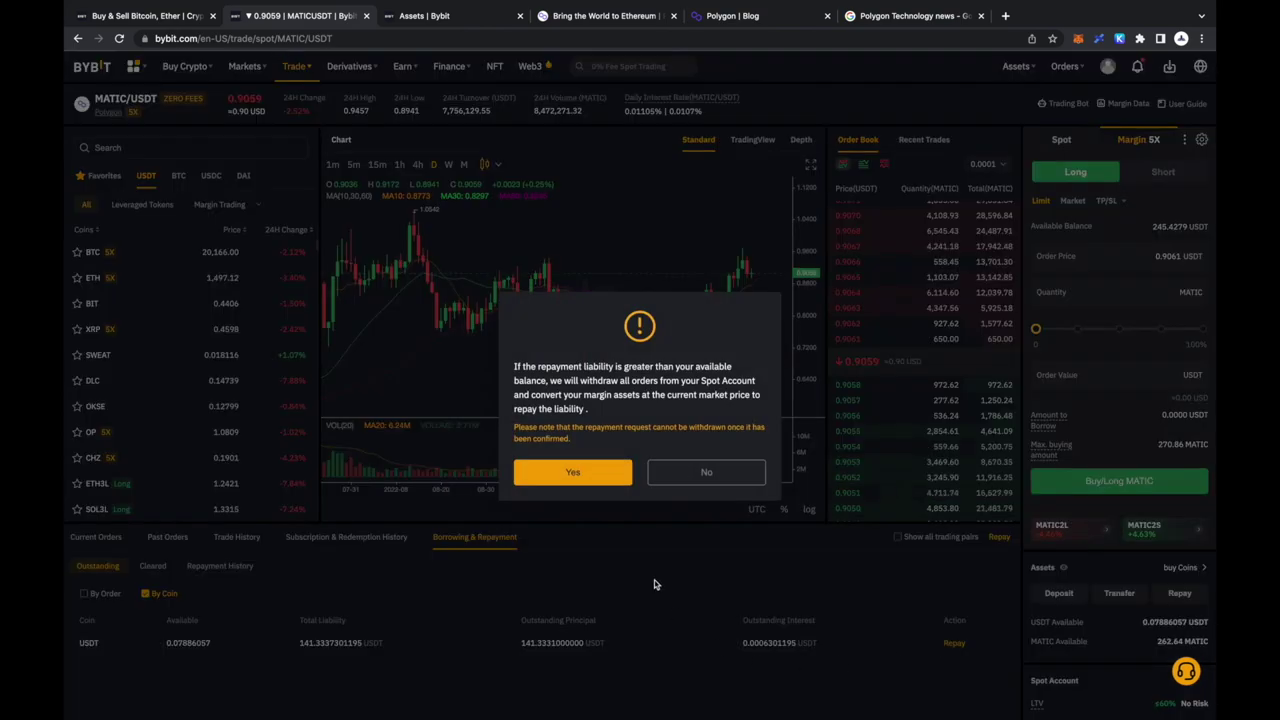
{"action": "left_click", "coordinate": [570, 474]}
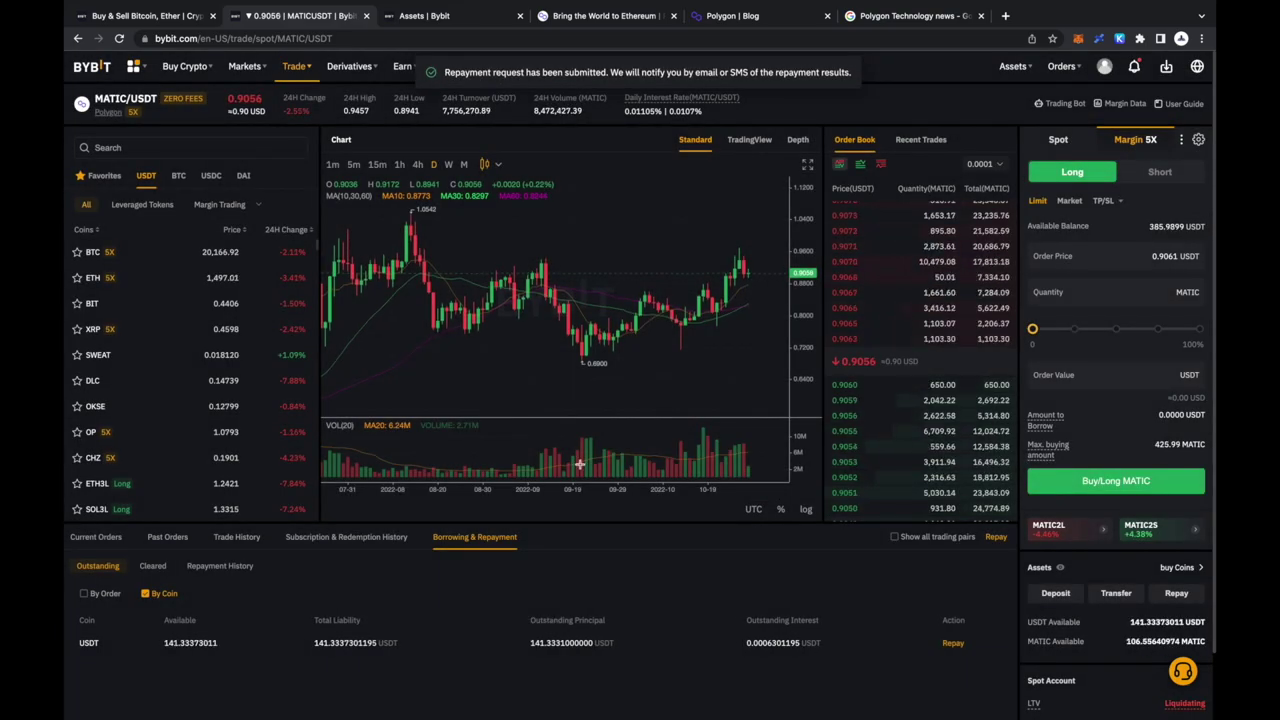
{"action": "mouse_move", "coordinate": [1013, 80]}
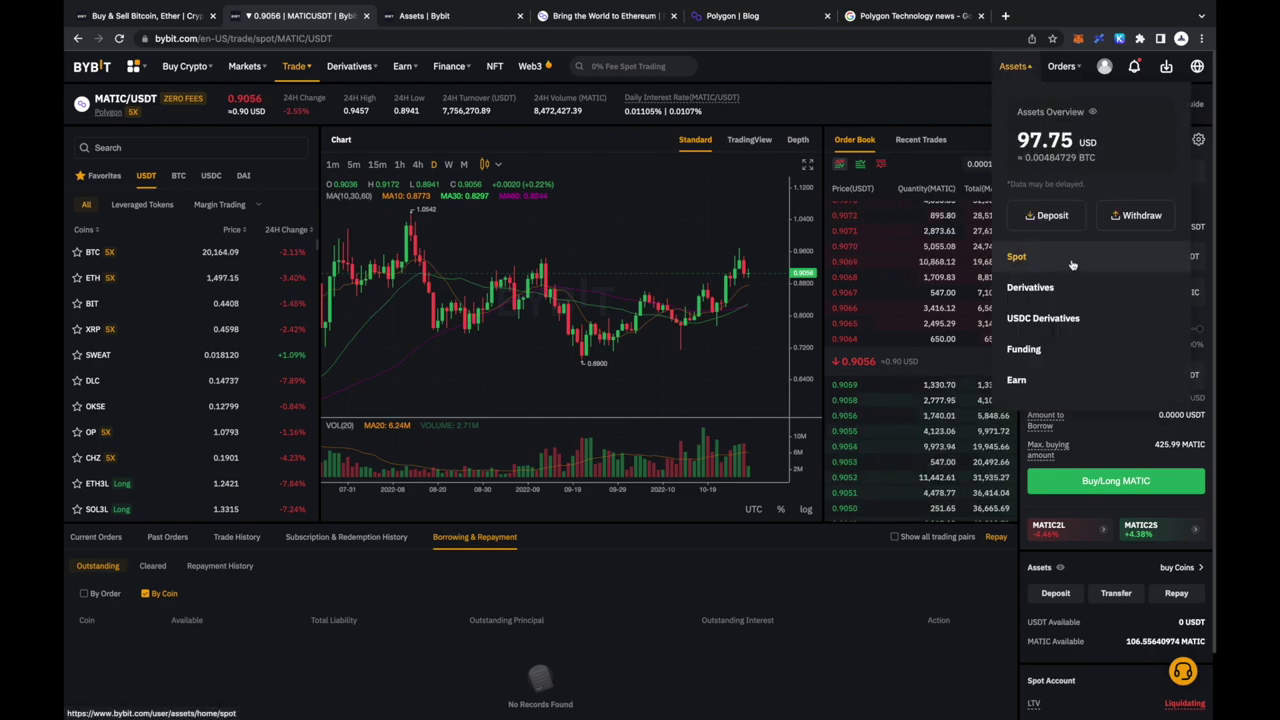
- Show the Assets Overview totalling 0.00484038 BTC, about 97.62 USD
{"action": "left_click", "coordinate": [1089, 150]}
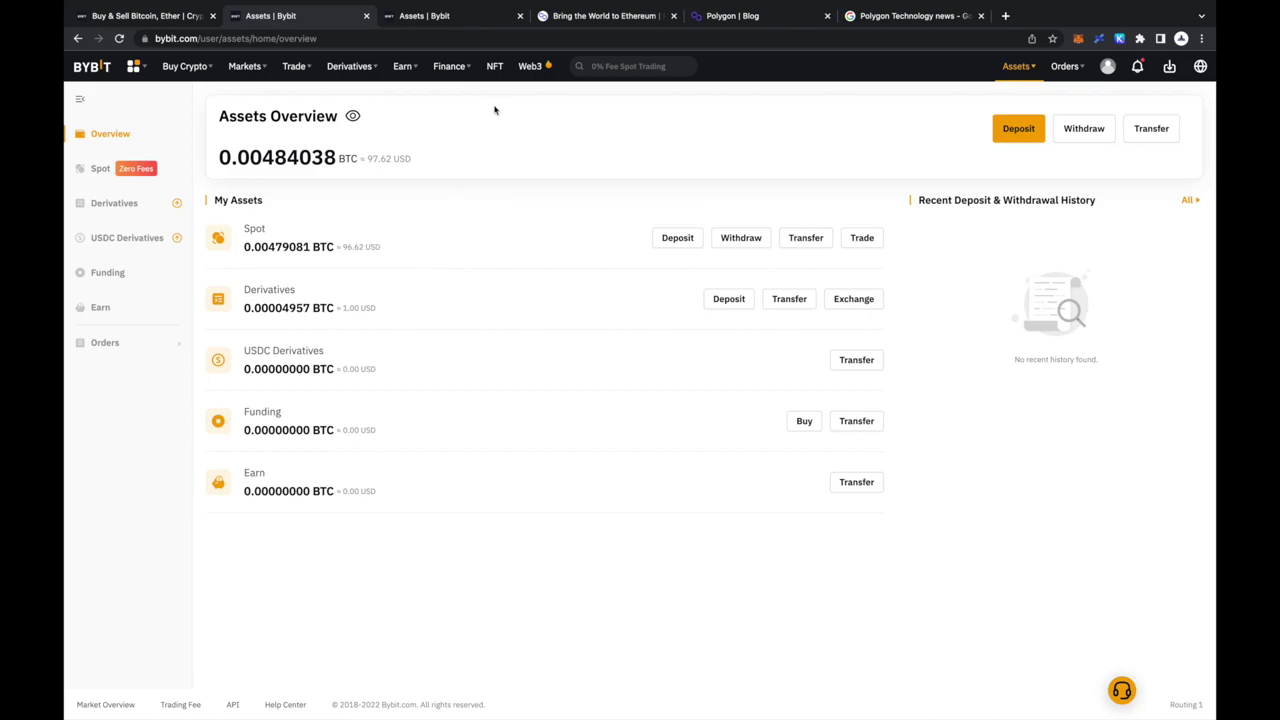
{"action": "mouse_move", "coordinate": [400, 67]}
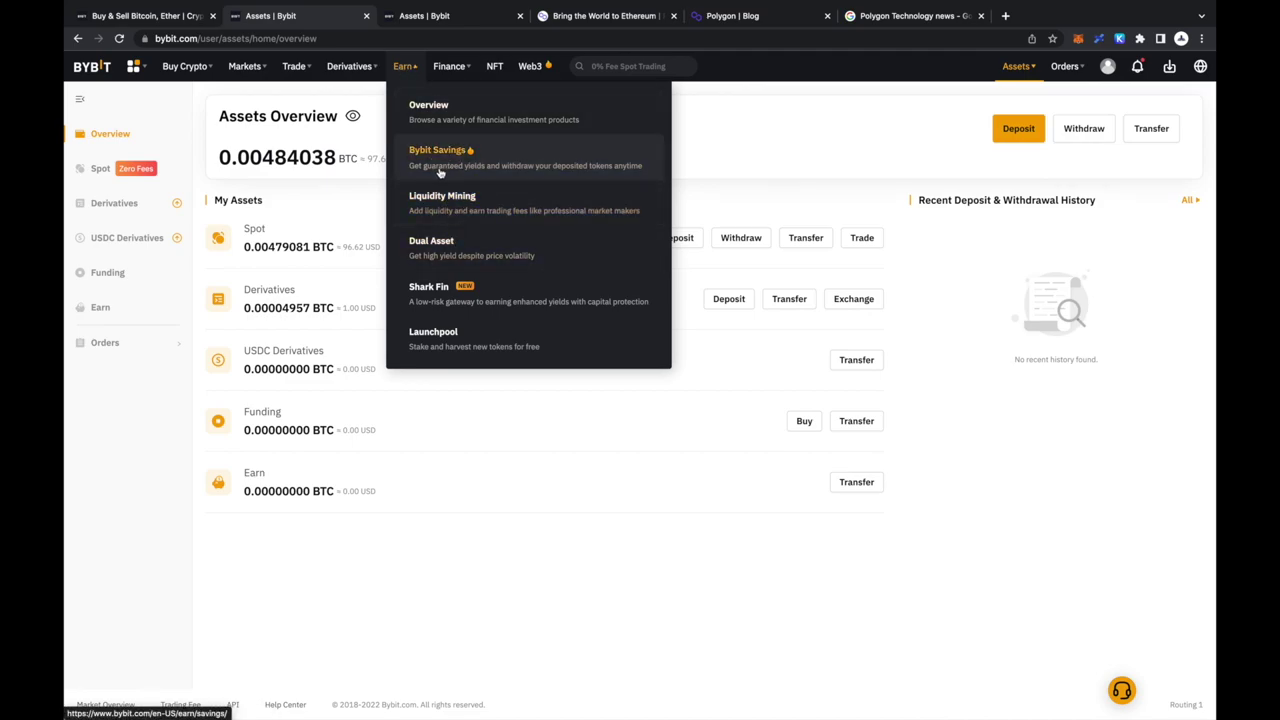
- Open Bybit Savings and filter All Products to MATIC, showing 1.10% flexible APY
{"action": "left_click", "coordinate": [440, 173]}
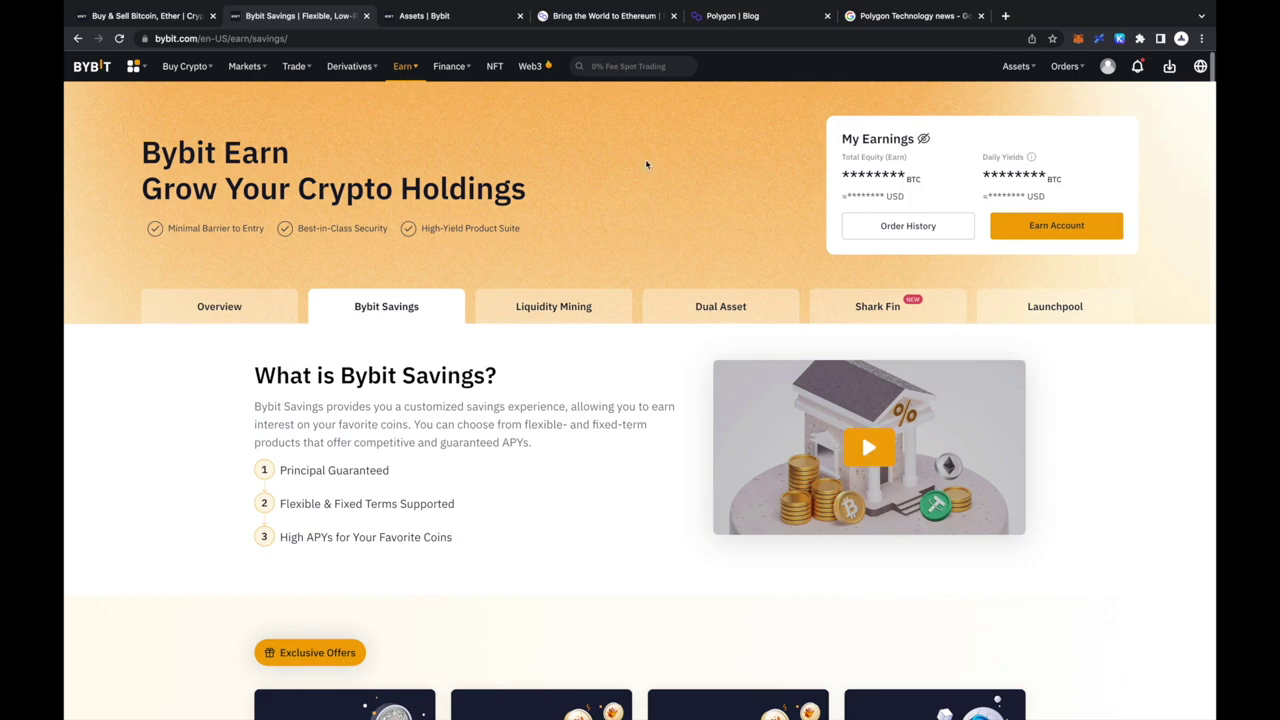
{"action": "scroll", "coordinate": [520, 285], "scroll_direction": "down", "scroll_amount": 6}
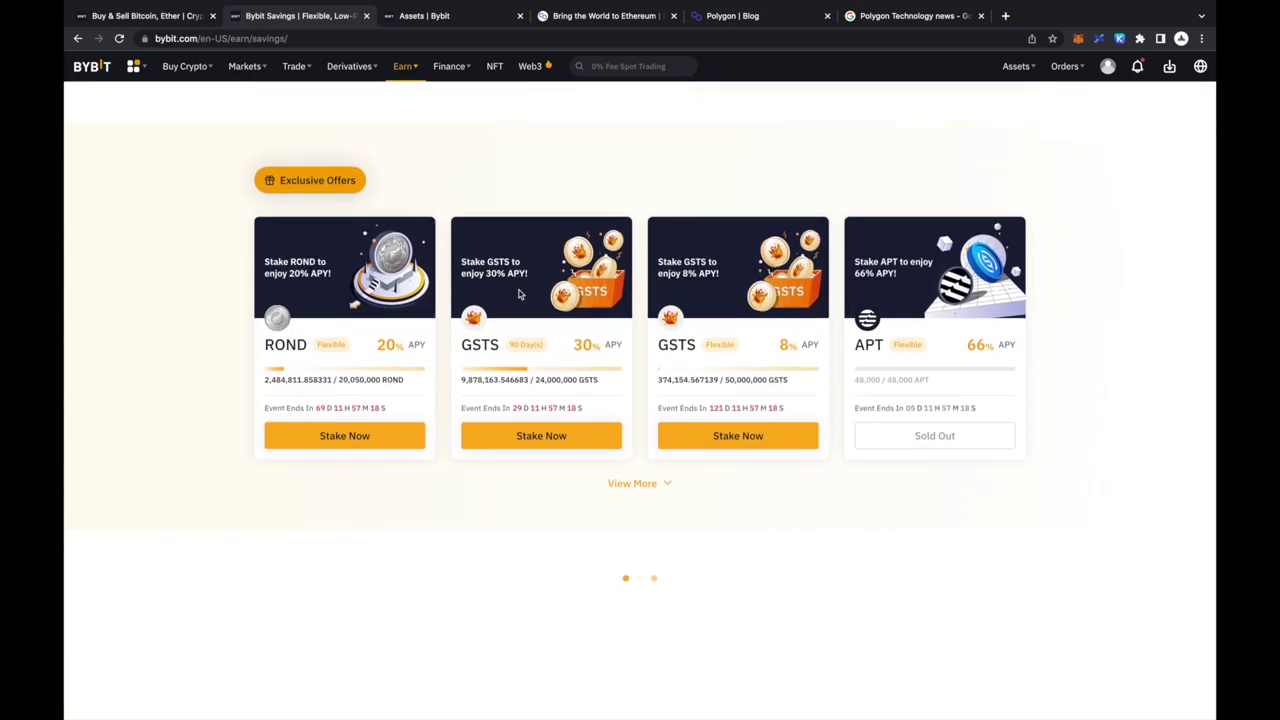
{"action": "scroll", "coordinate": [520, 285], "scroll_direction": "down", "scroll_amount": 2}
{"action": "left_click", "coordinate": [350, 323]}
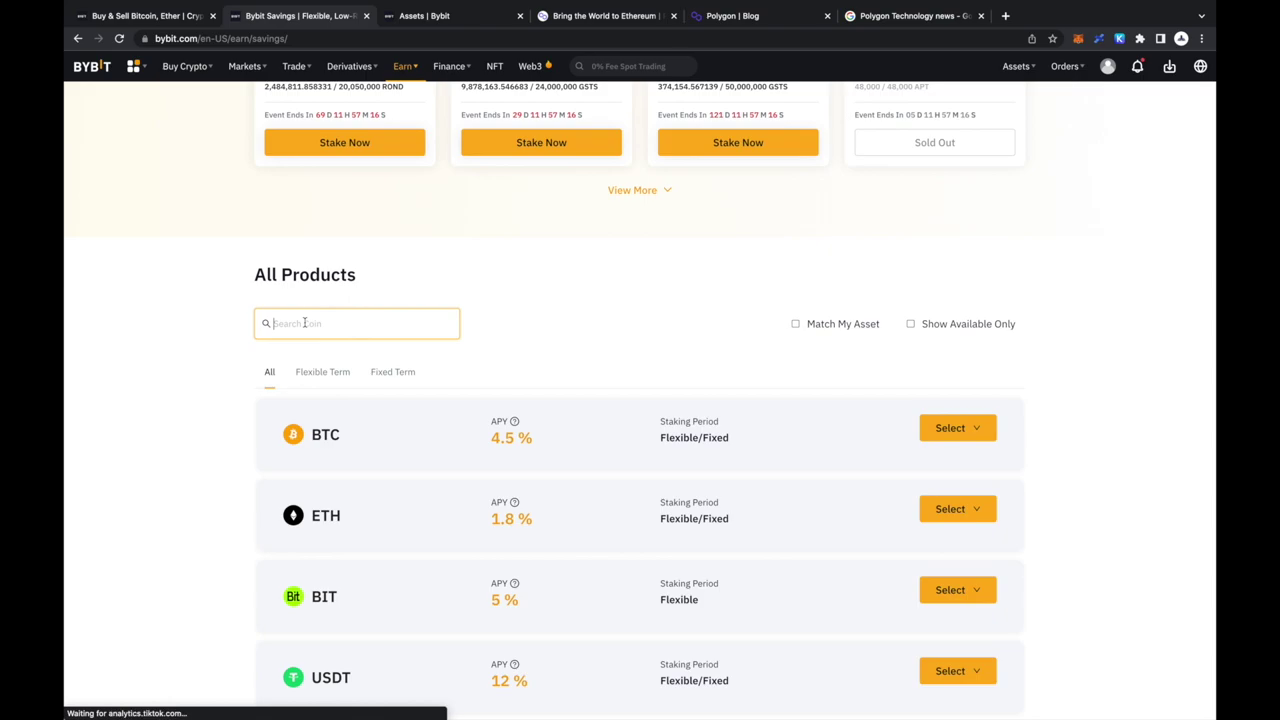
{"action": "type", "text": "MATIC"}
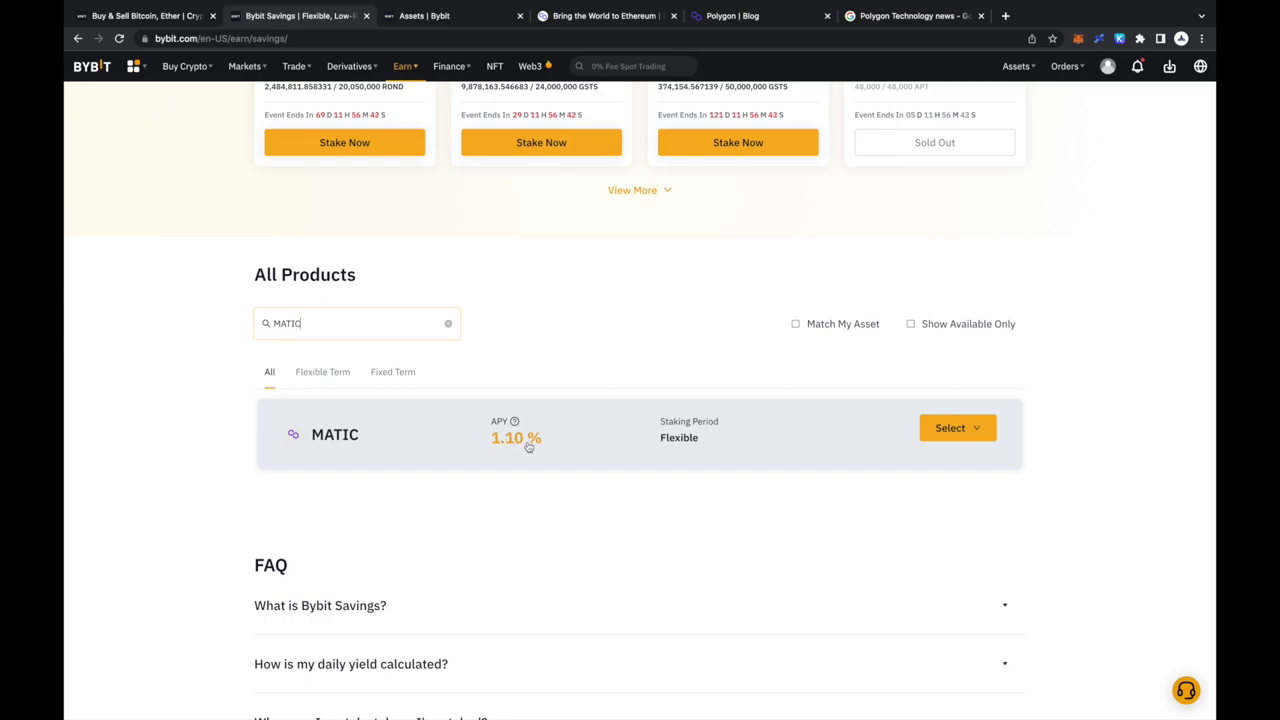
- Search the savings products for ETH, then for SOL
{"action": "left_click_drag", "start_coordinate": [310, 323], "coordinate": [263, 326]}
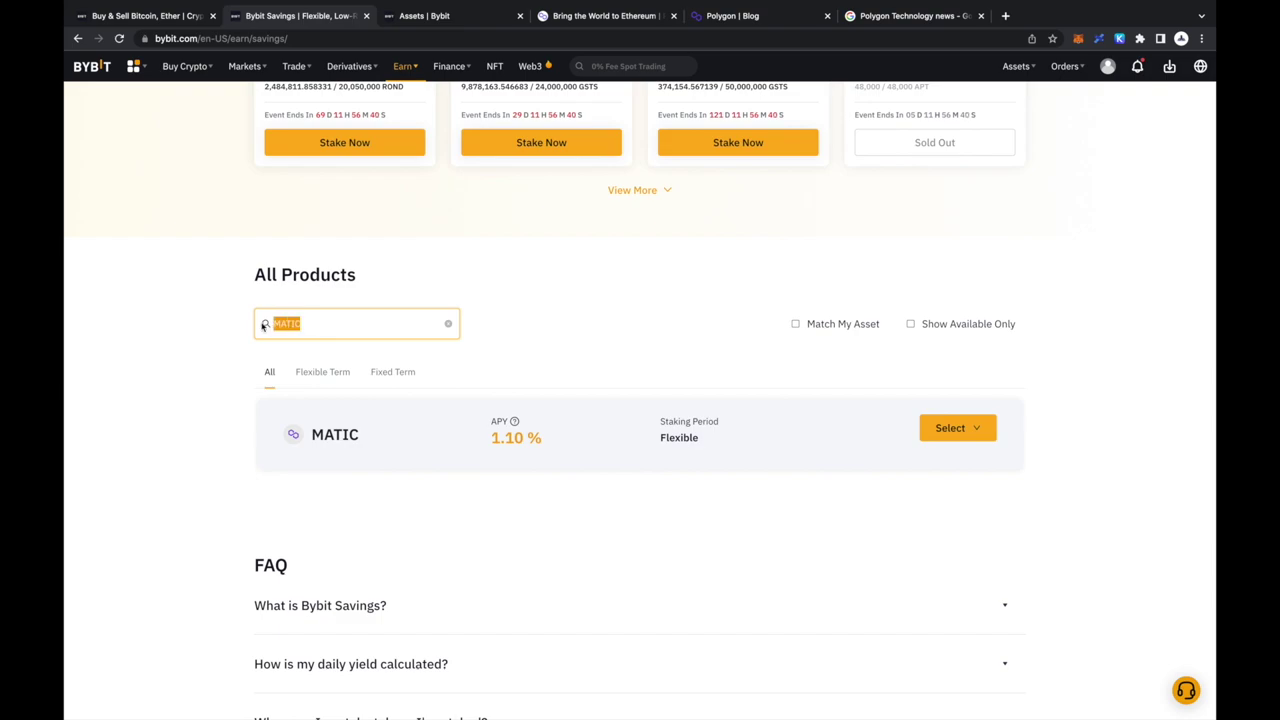
{"action": "type", "text": "ETH"}
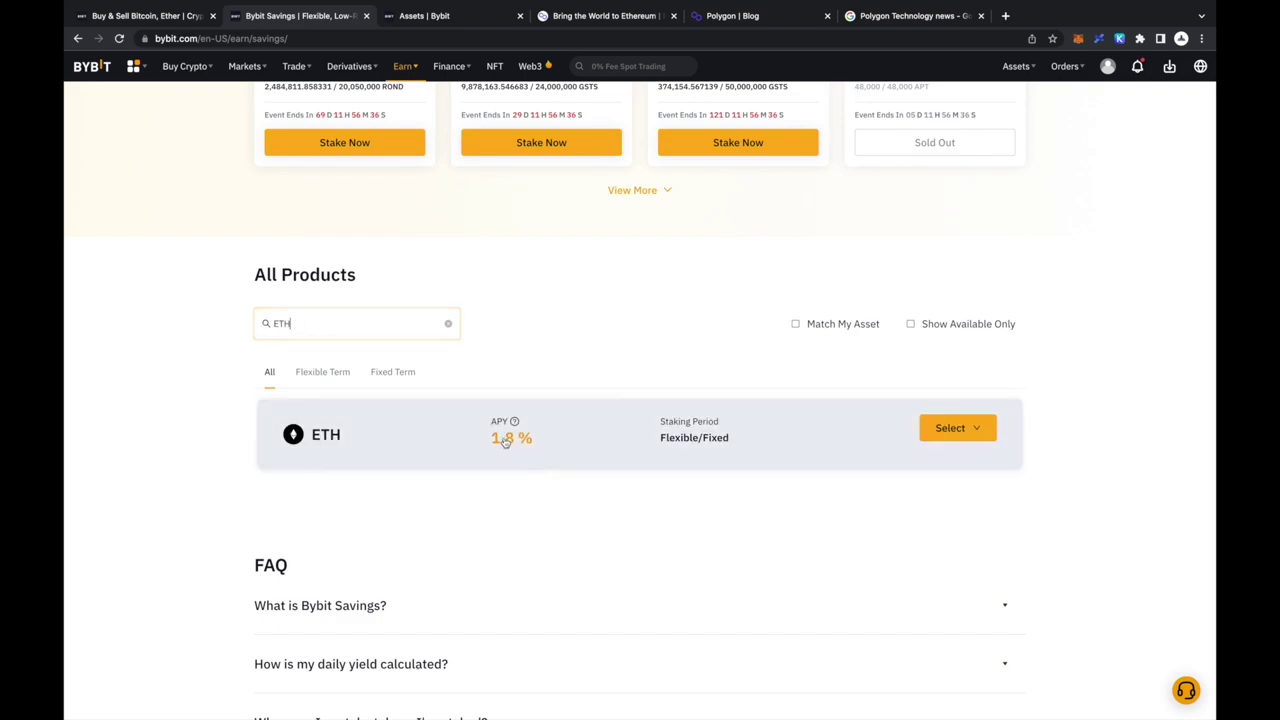
{"action": "key", "text": "BackSpace"}
{"action": "key", "text": "BackSpace"}
{"action": "key", "text": "BackSpace"}
{"action": "type", "text": "MATI"}
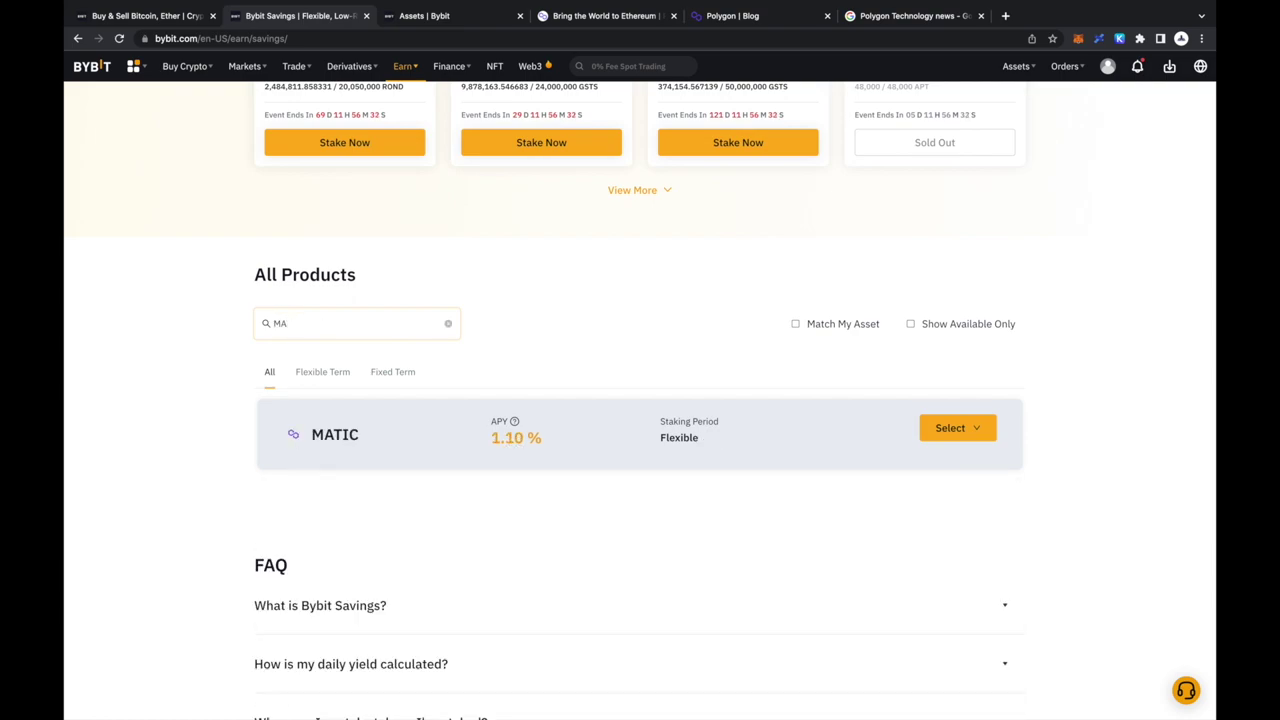
{"action": "key", "text": "BackSpace"}
{"action": "key", "text": "BackSpace"}
{"action": "type", "text": "E"}
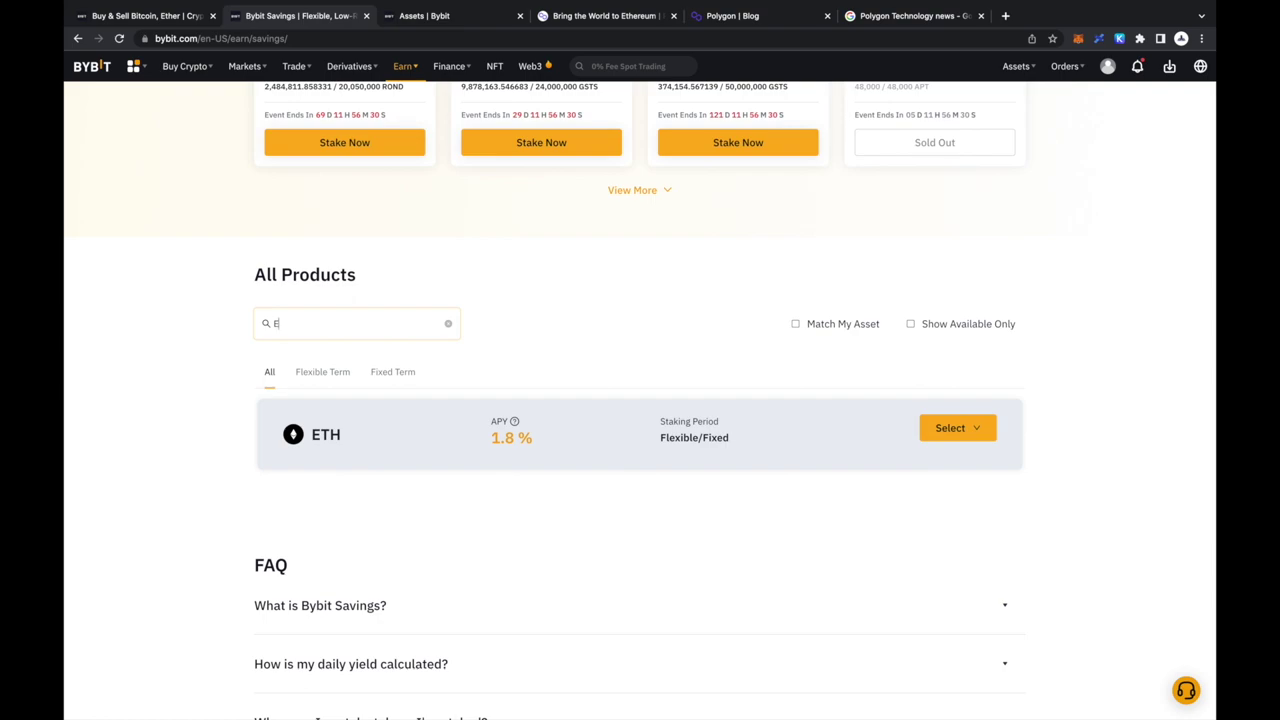
{"action": "key", "text": "BackSpace"}
{"action": "type", "text": "SOL"}
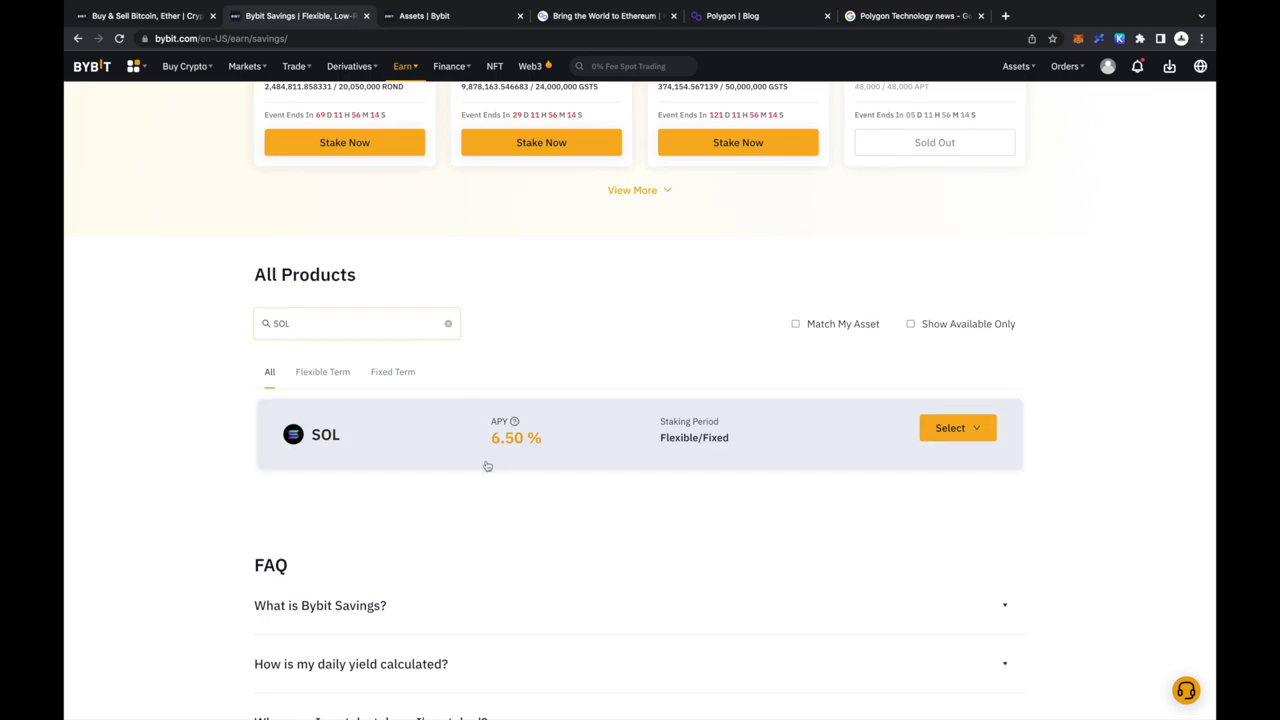
- Search for OPT, then clear the coin search to list all savings products
{"action": "scroll", "coordinate": [517, 503], "scroll_direction": "up", "scroll_amount": 6}
{"action": "scroll", "coordinate": [517, 503], "scroll_direction": "up", "scroll_amount": 1}
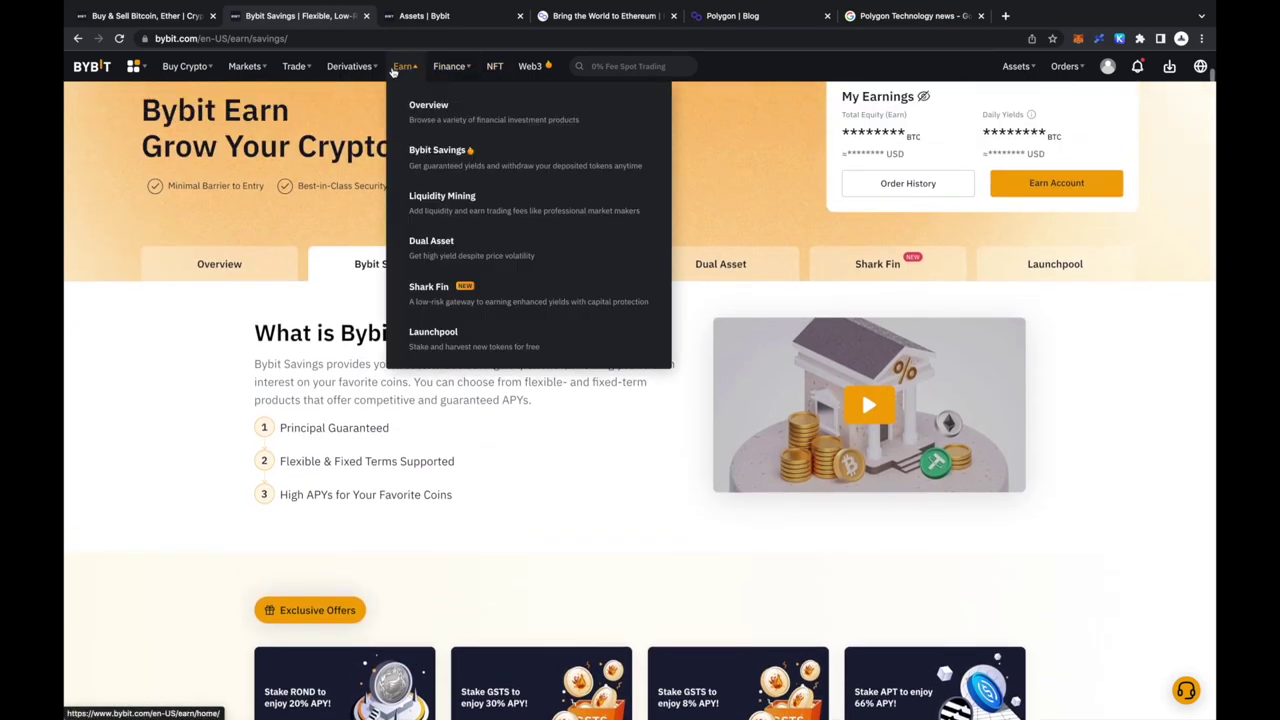
{"action": "mouse_move", "coordinate": [338, 66]}
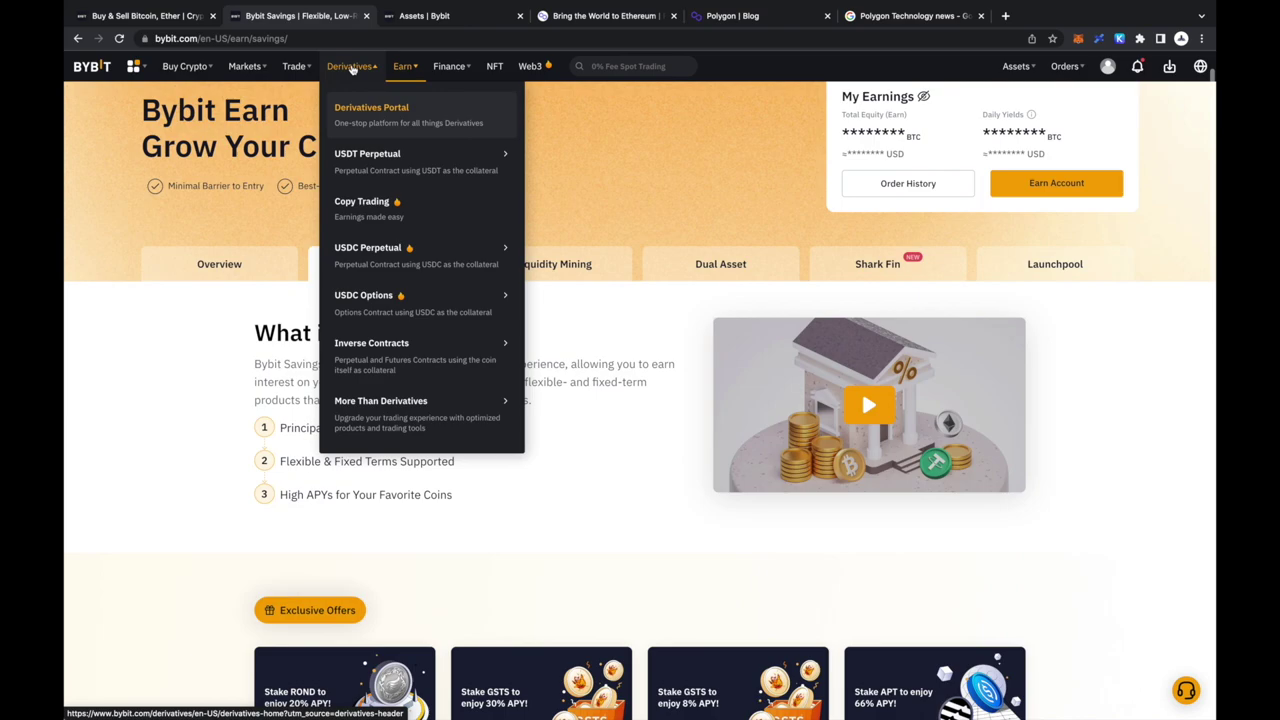
{"action": "mouse_move", "coordinate": [385, 172]}
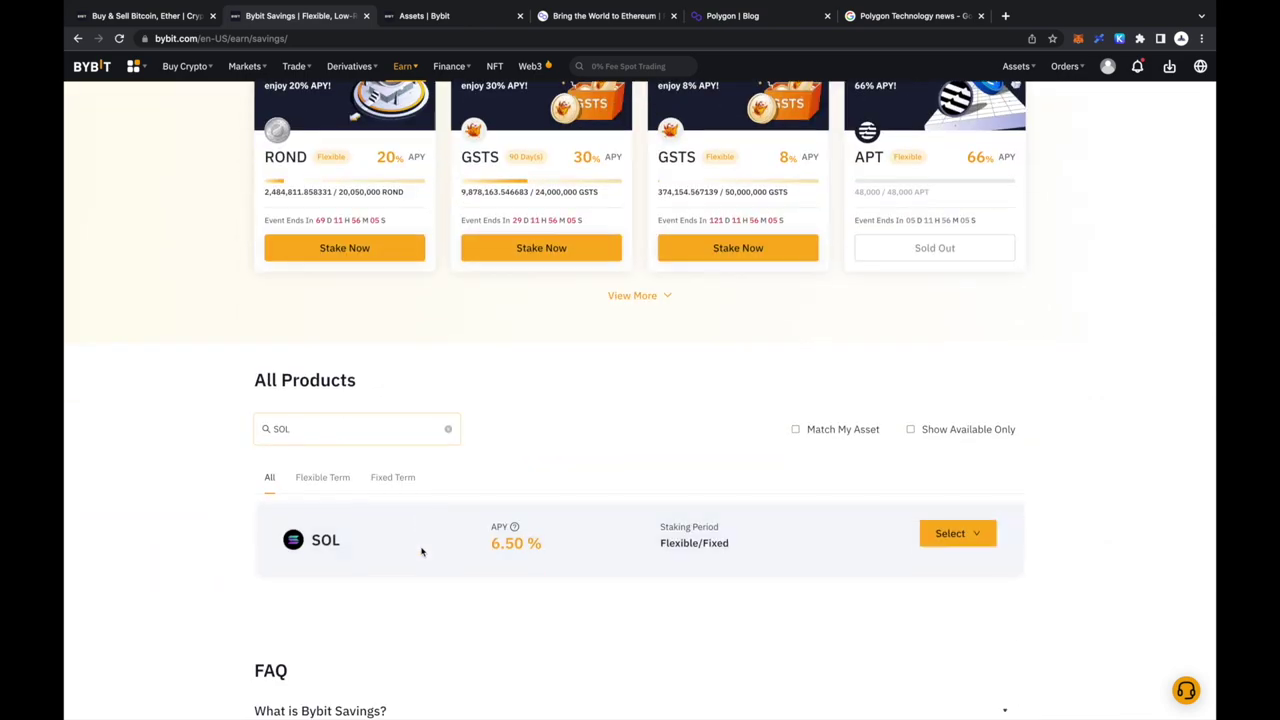
{"action": "scroll", "coordinate": [423, 549], "scroll_direction": "down", "scroll_amount": 1}
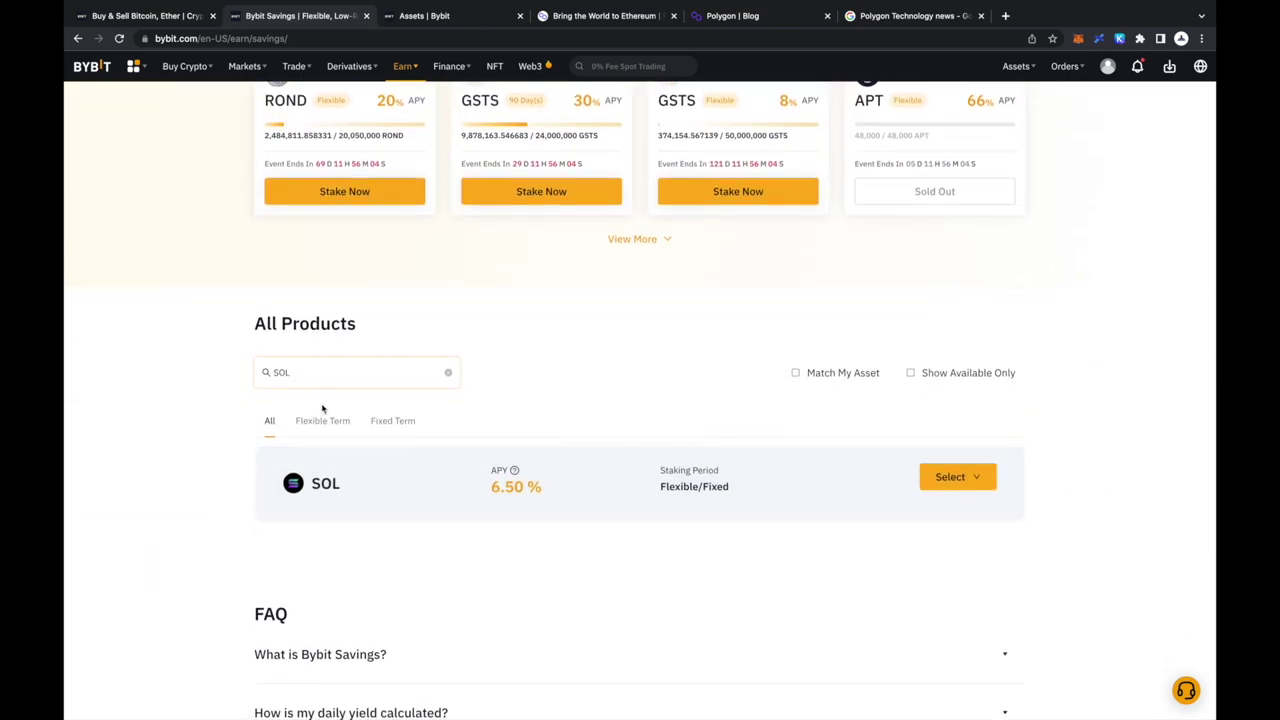
{"action": "left_click", "coordinate": [303, 380]}
{"action": "left_click_drag", "start_coordinate": [303, 380], "coordinate": [266, 377]}
{"action": "type", "text": "OPT"}
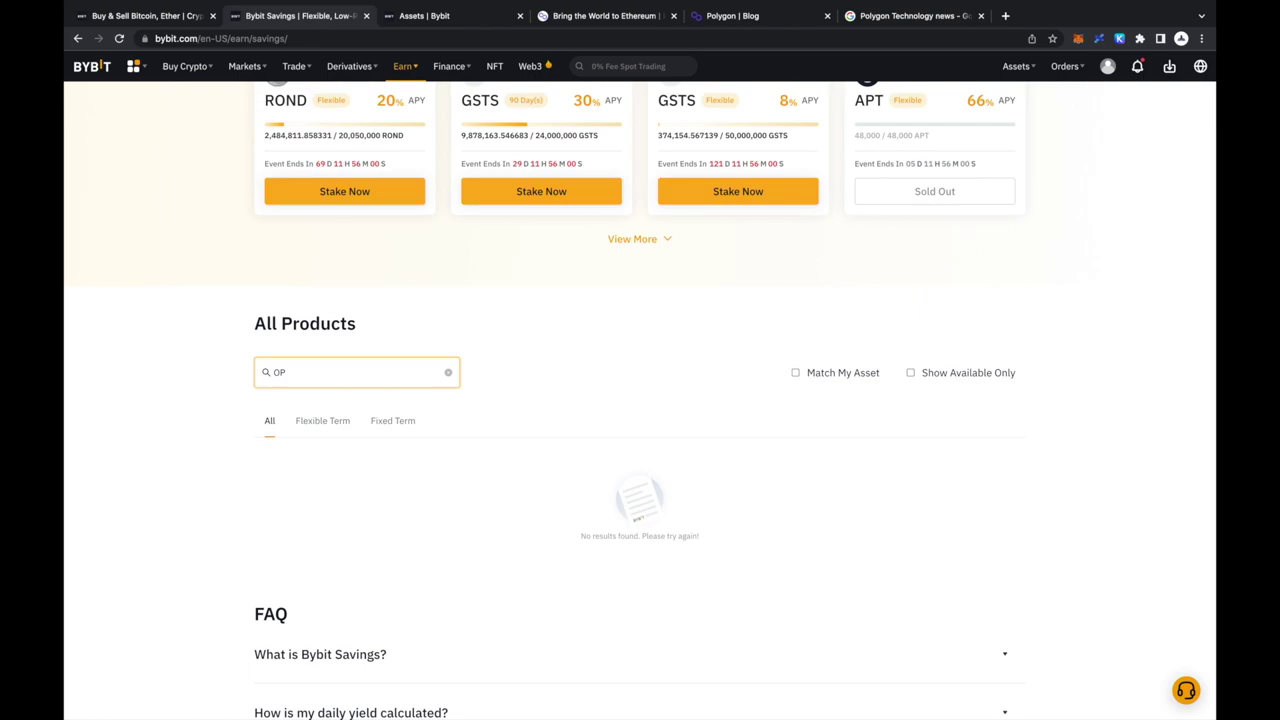
{"action": "key", "text": "BackSpace"}
{"action": "key", "text": "BackSpace"}
{"action": "key", "text": "BackSpace"}
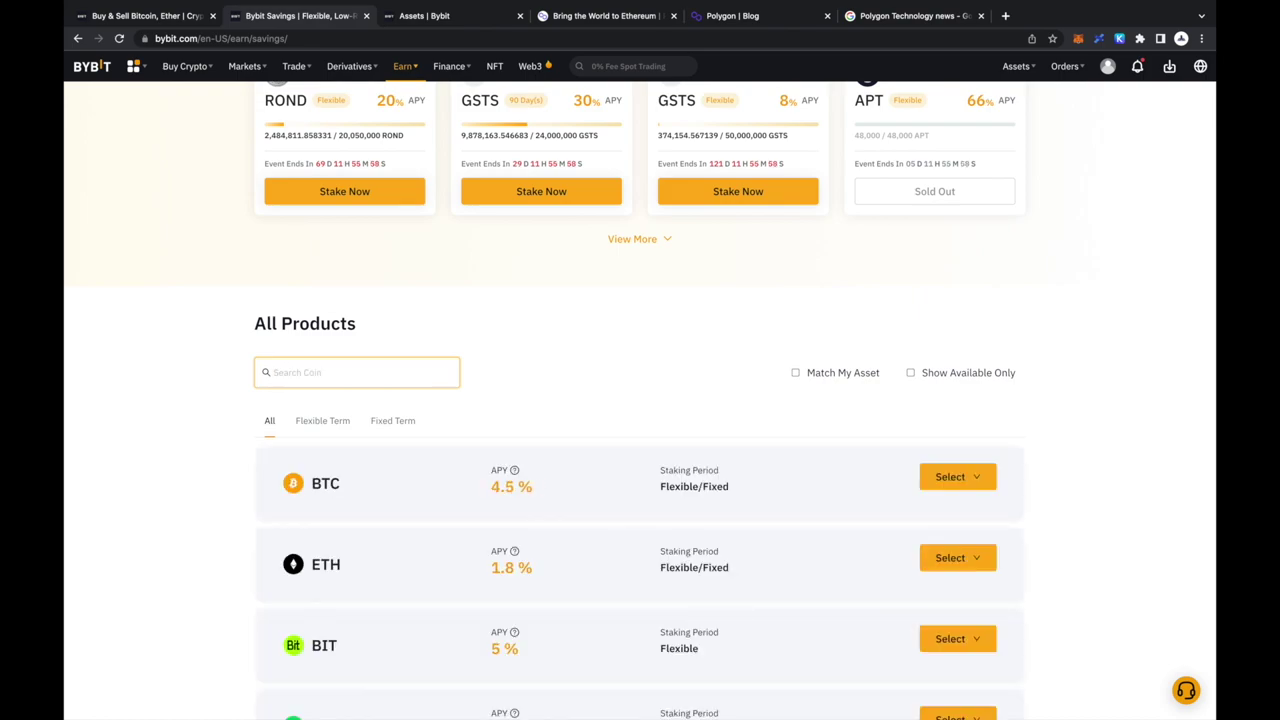
- Scroll through the All Products list to review every savings coin's APY
{"action": "scroll", "coordinate": [537, 366], "scroll_direction": "down", "scroll_amount": 5}
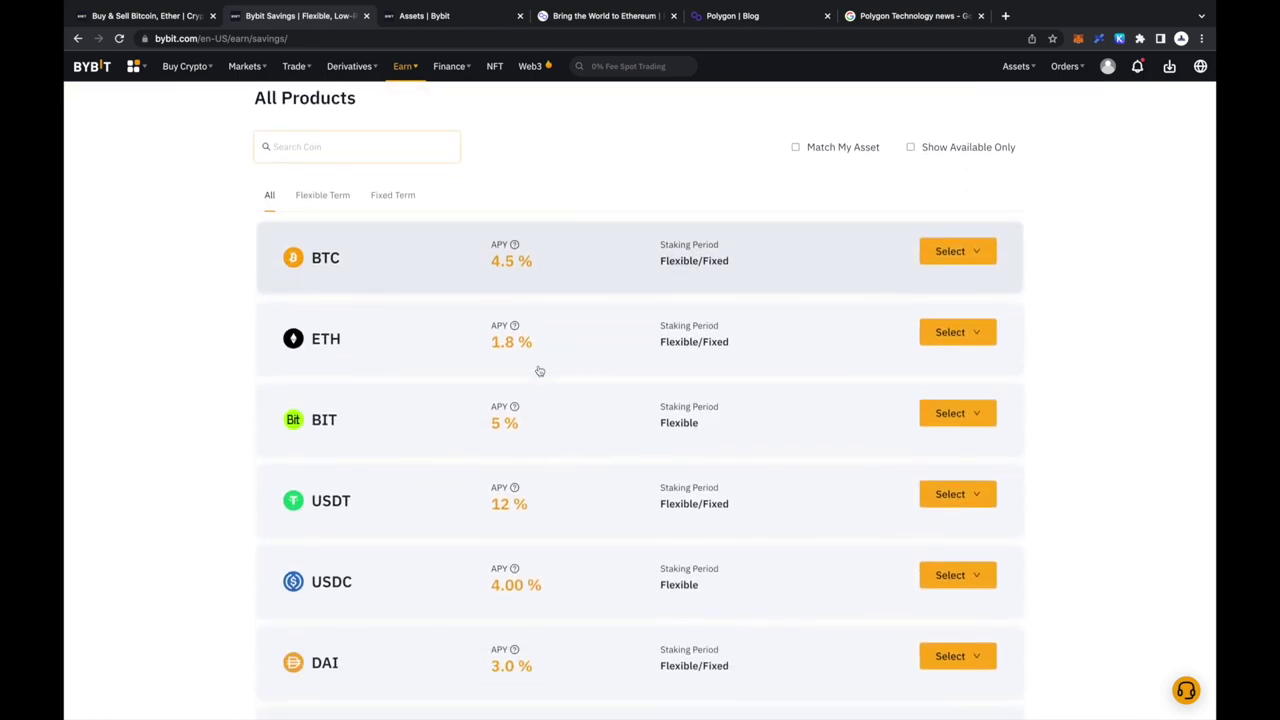
{"action": "scroll", "coordinate": [539, 371], "scroll_direction": "down", "scroll_amount": 3}
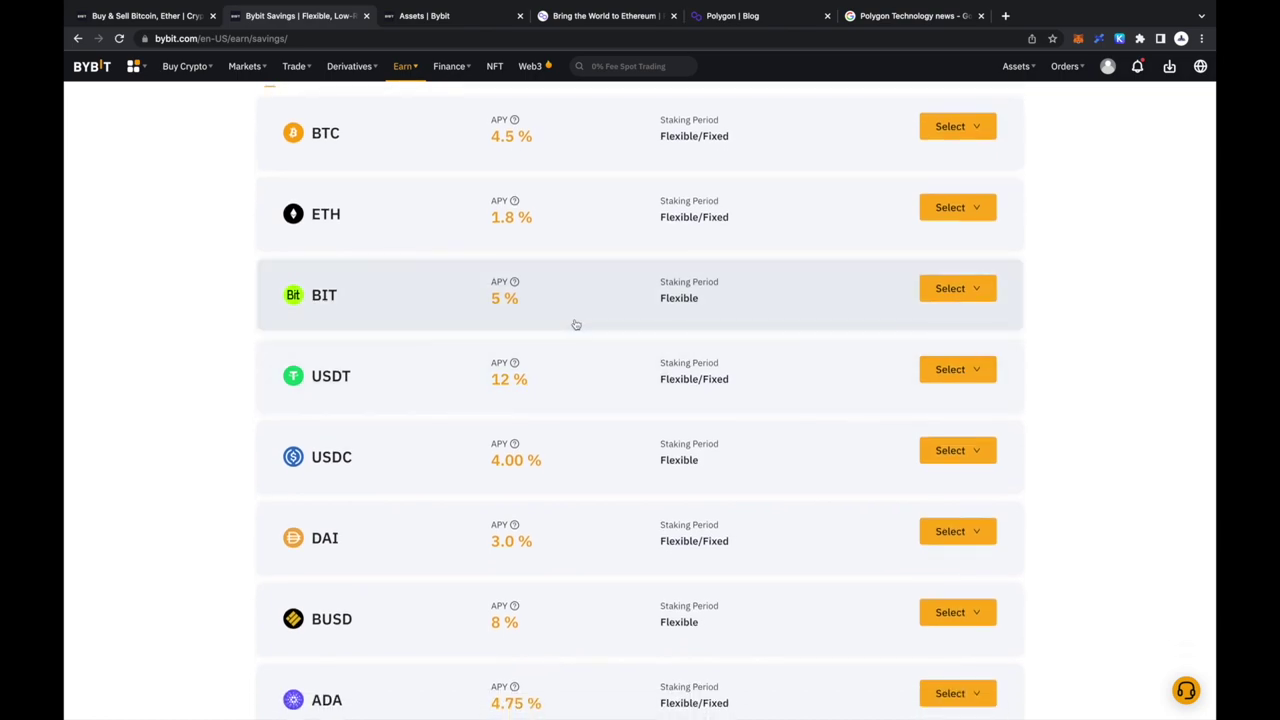
{"action": "scroll", "coordinate": [576, 325], "scroll_direction": "down", "scroll_amount": 8}
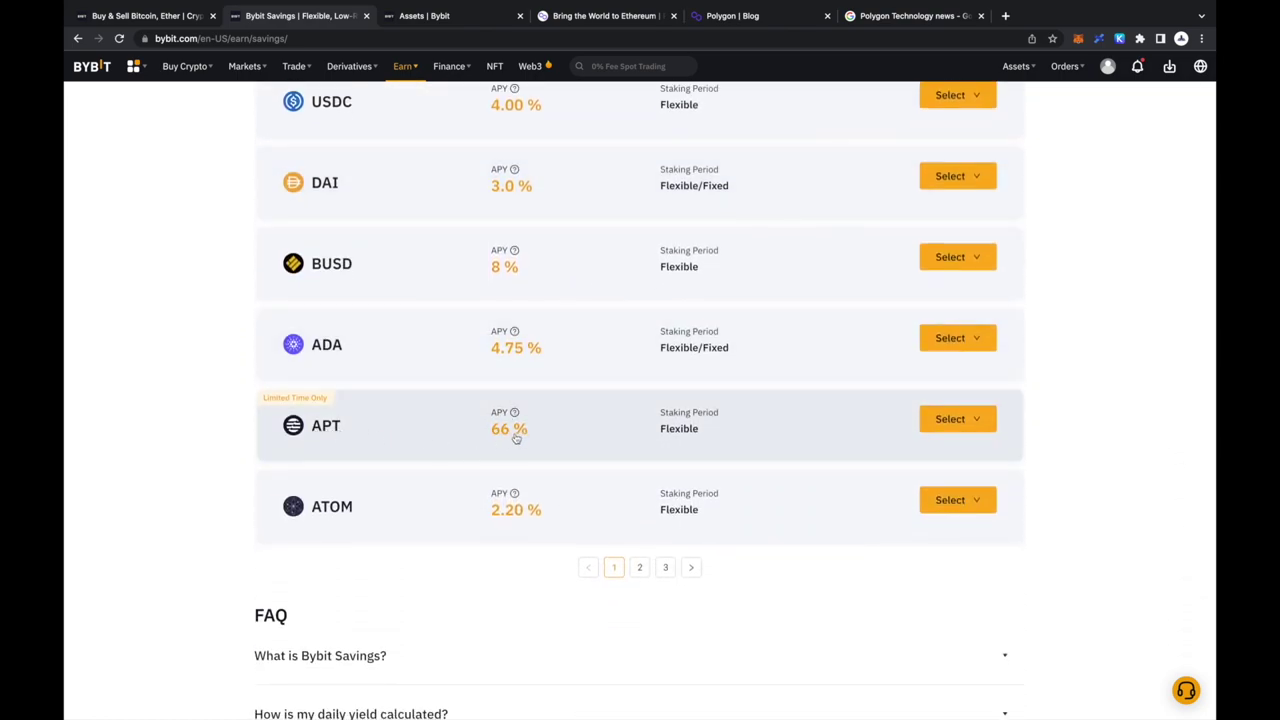
{"action": "scroll", "coordinate": [566, 346], "scroll_direction": "down", "scroll_amount": 4}
{"action": "scroll", "coordinate": [566, 346], "scroll_direction": "up", "scroll_amount": 3}
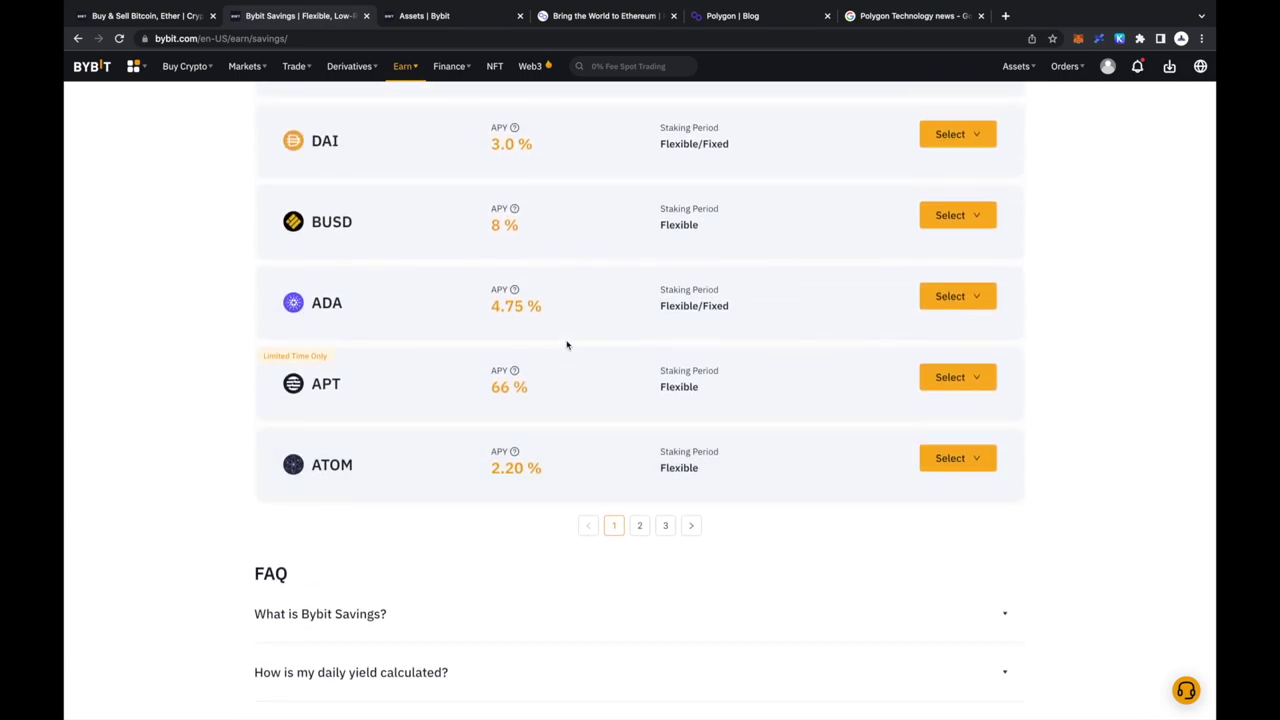
{"action": "scroll", "coordinate": [566, 345], "scroll_direction": "up", "scroll_amount": 2}
{"action": "scroll", "coordinate": [566, 346], "scroll_direction": "up", "scroll_amount": 1}
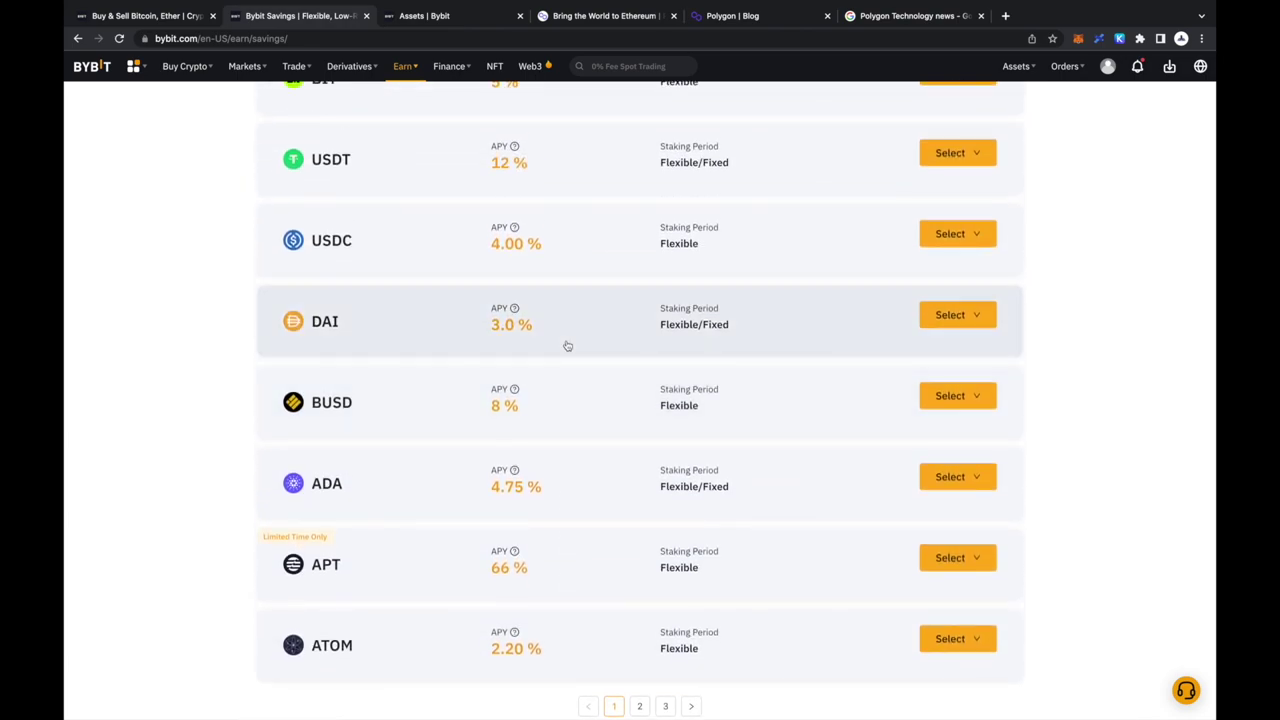
{"action": "scroll", "coordinate": [566, 346], "scroll_direction": "up", "scroll_amount": 2}
{"action": "scroll", "coordinate": [566, 346], "scroll_direction": "up", "scroll_amount": 1}
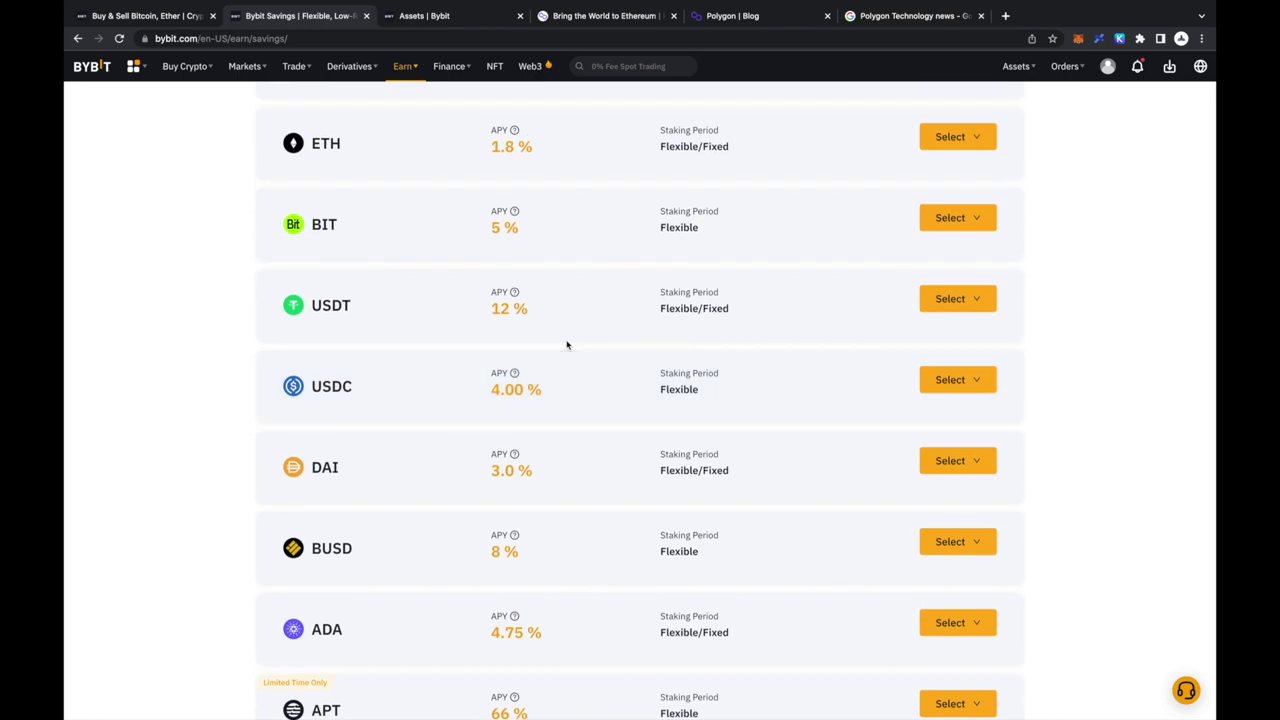
{"action": "scroll", "coordinate": [566, 345], "scroll_direction": "up", "scroll_amount": 6}
{"action": "scroll", "coordinate": [567, 345], "scroll_direction": "down", "scroll_amount": 5}
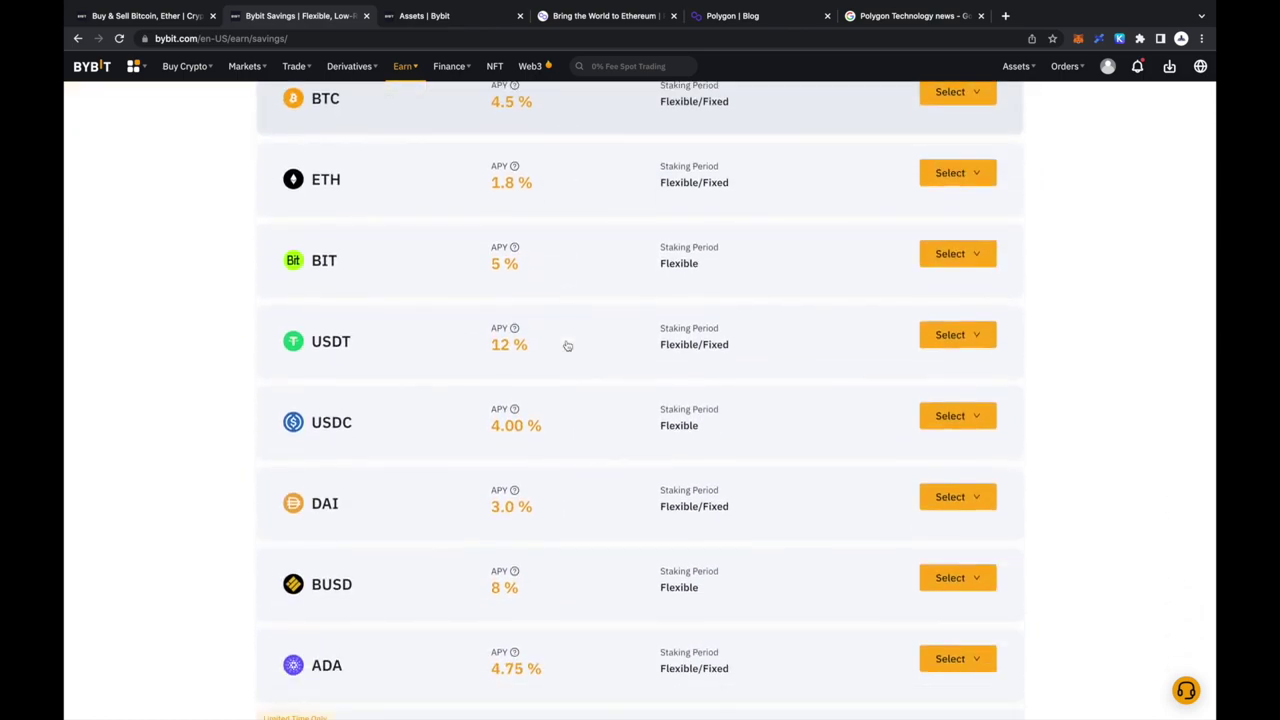
{"action": "scroll", "coordinate": [567, 345], "scroll_direction": "down", "scroll_amount": 3}
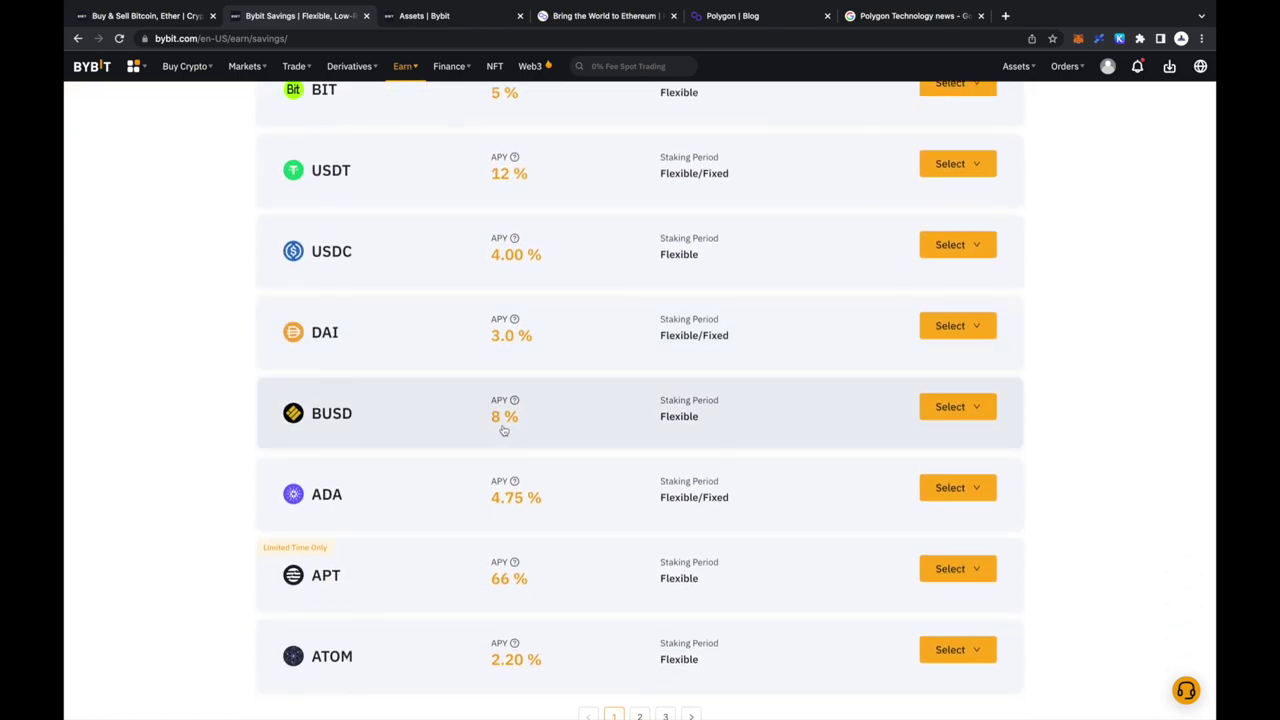
{"action": "scroll", "coordinate": [495, 500], "scroll_direction": "up", "scroll_amount": 1}
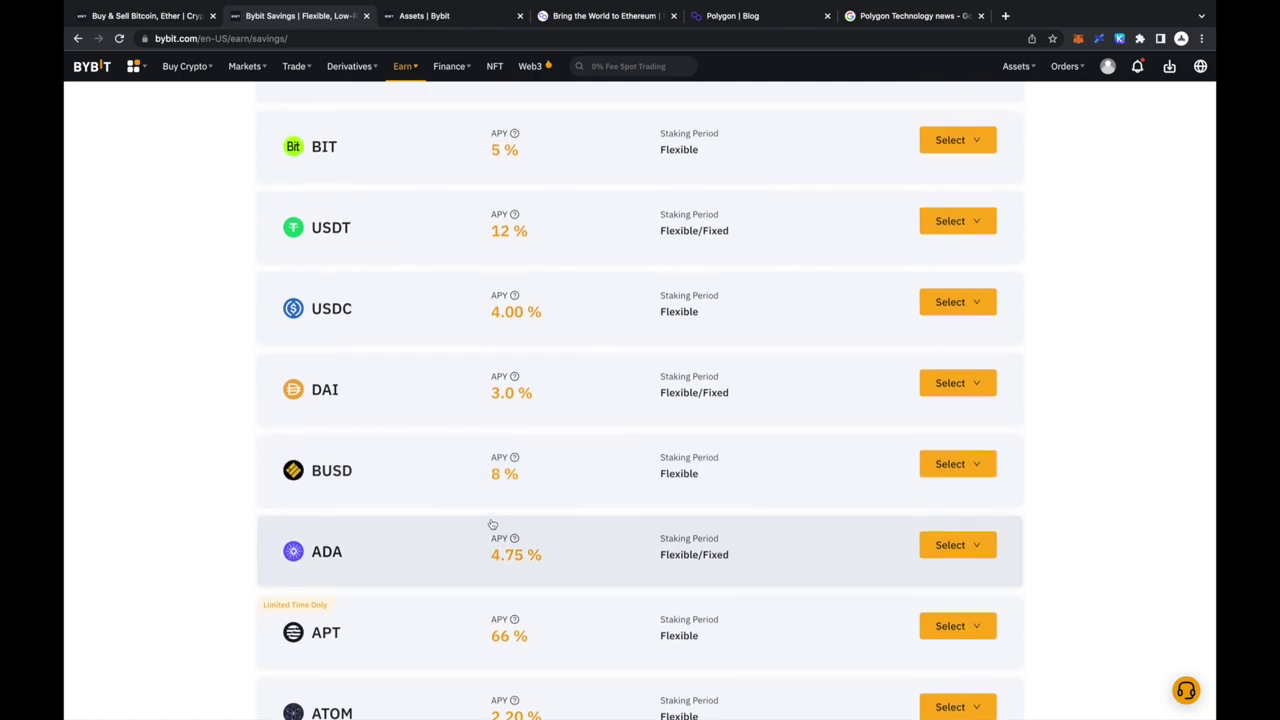
{"action": "scroll", "coordinate": [492, 524], "scroll_direction": "up", "scroll_amount": 7}
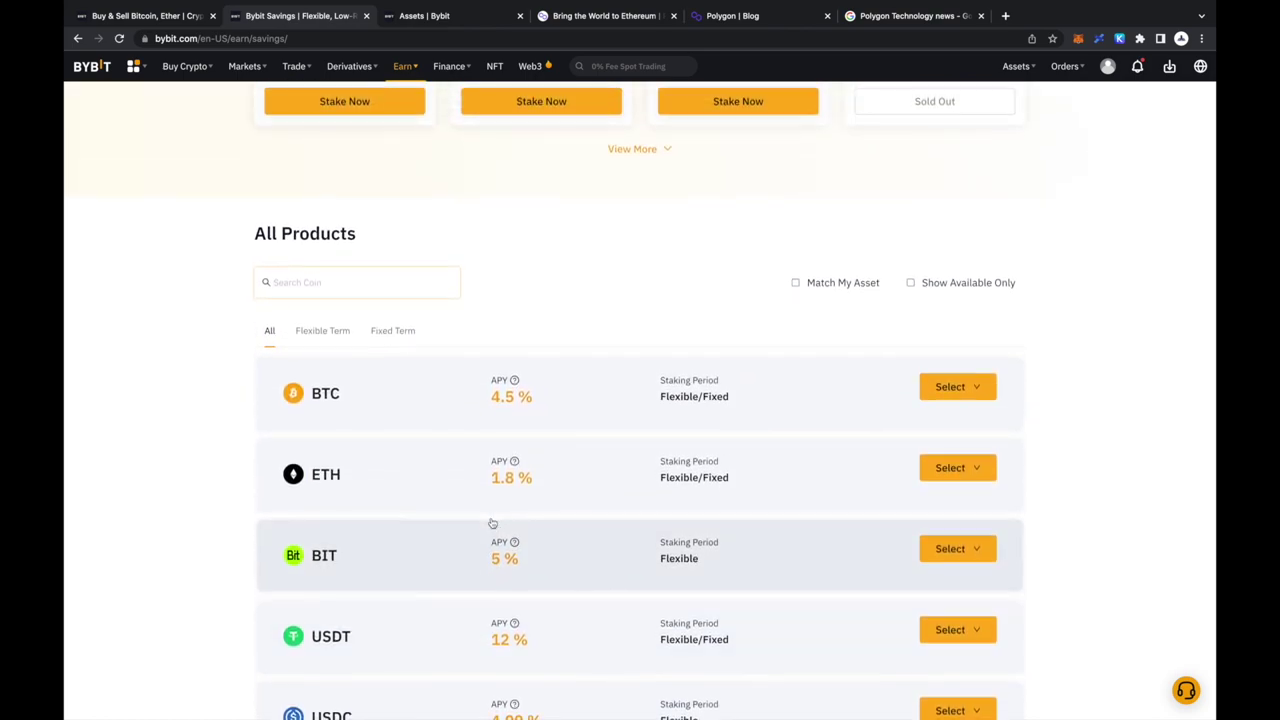
{"action": "scroll", "coordinate": [492, 524], "scroll_direction": "up", "scroll_amount": 3}
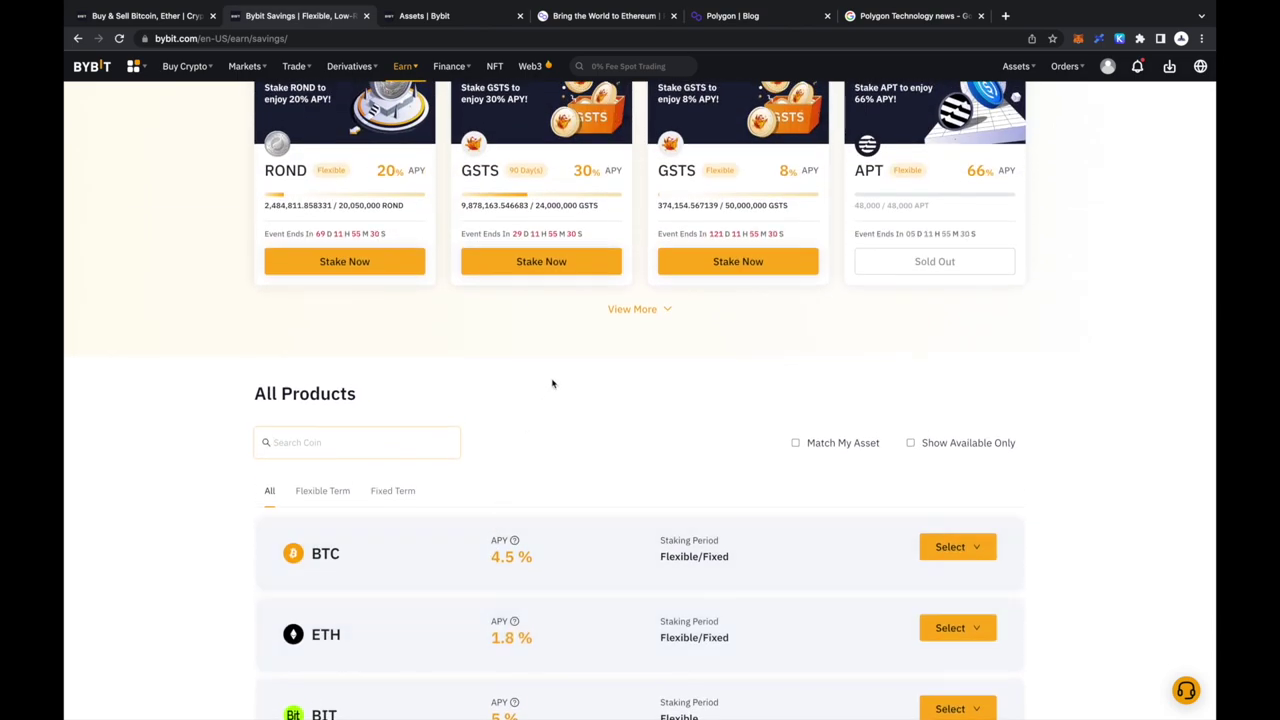
{"action": "scroll", "coordinate": [551, 380], "scroll_direction": "down", "scroll_amount": 9}
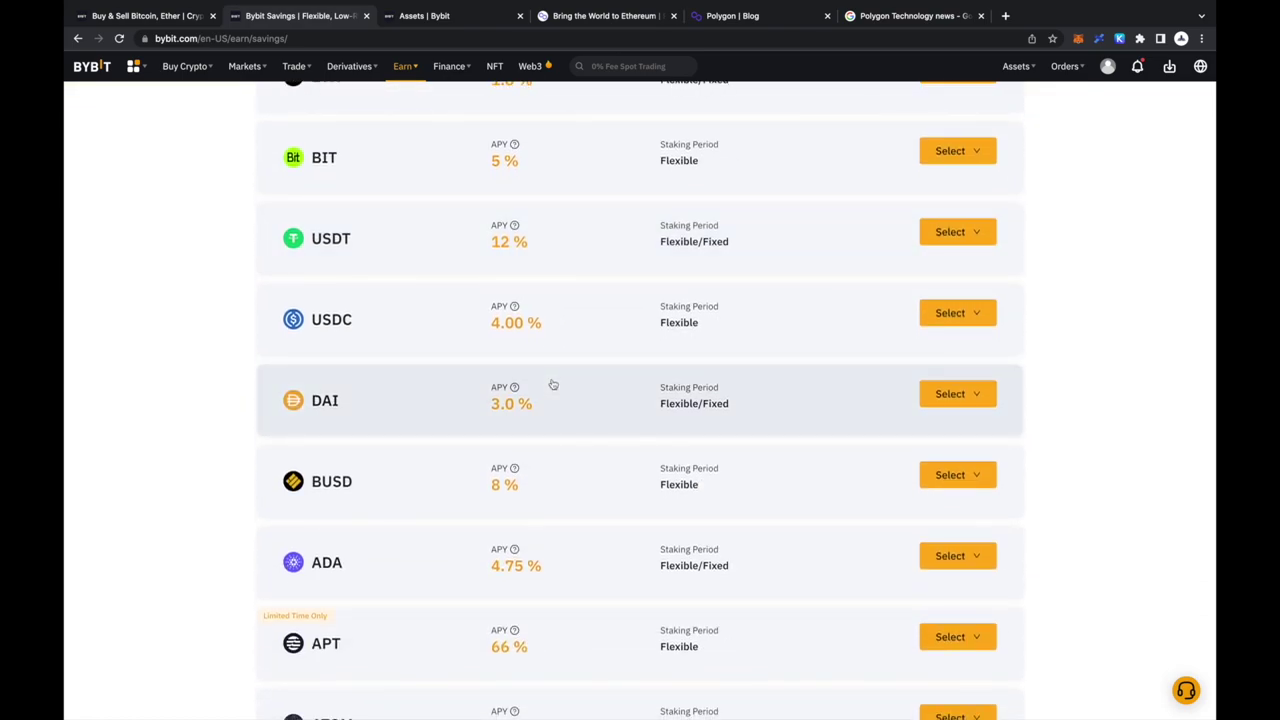
{"action": "scroll", "coordinate": [552, 384], "scroll_direction": "up", "scroll_amount": 1}
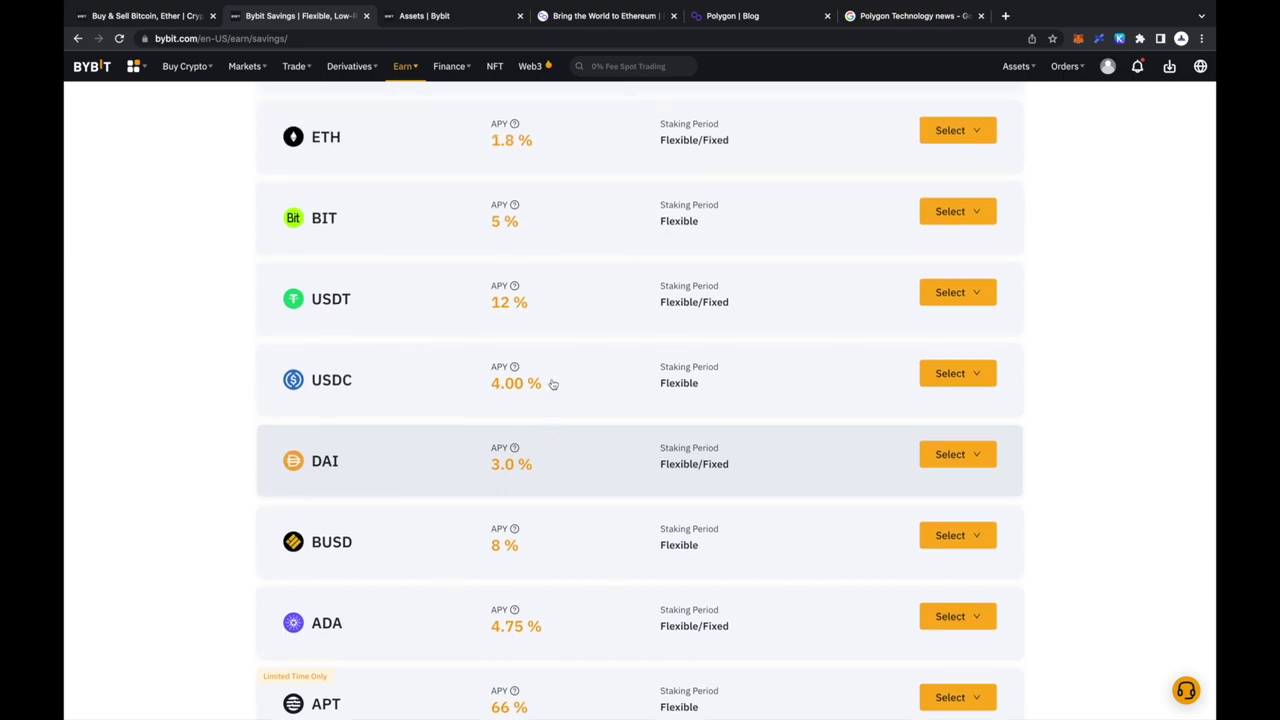
{"action": "scroll", "coordinate": [552, 384], "scroll_direction": "up", "scroll_amount": 13}
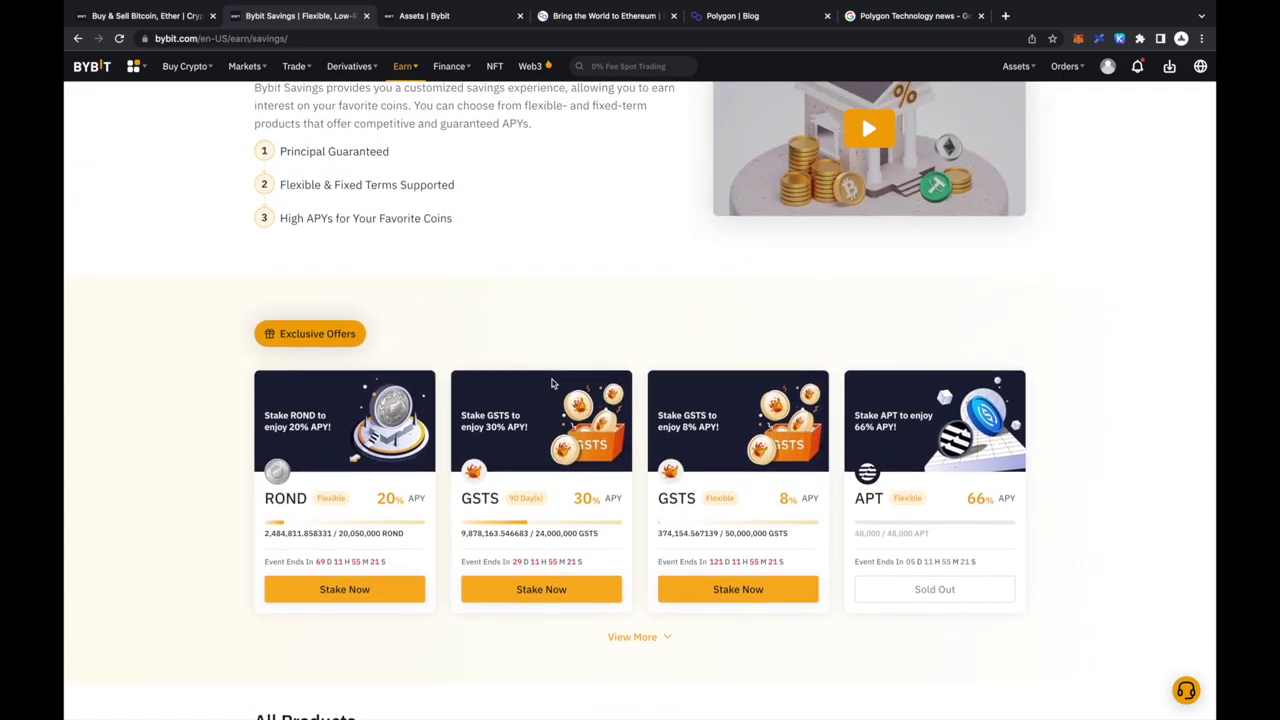
- Switch to the 'Polygon Technology news - Google' browser tab
{"action": "mouse_move", "coordinate": [352, 62]}
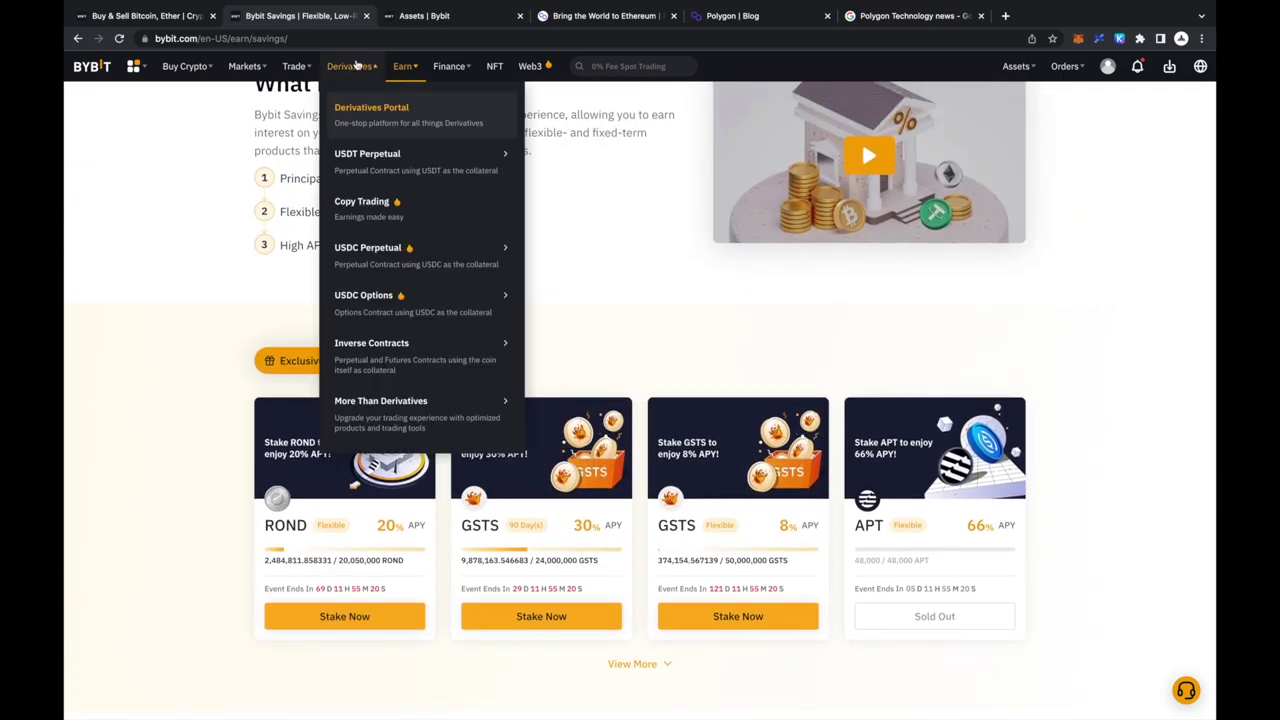
{"action": "mouse_move", "coordinate": [299, 71]}
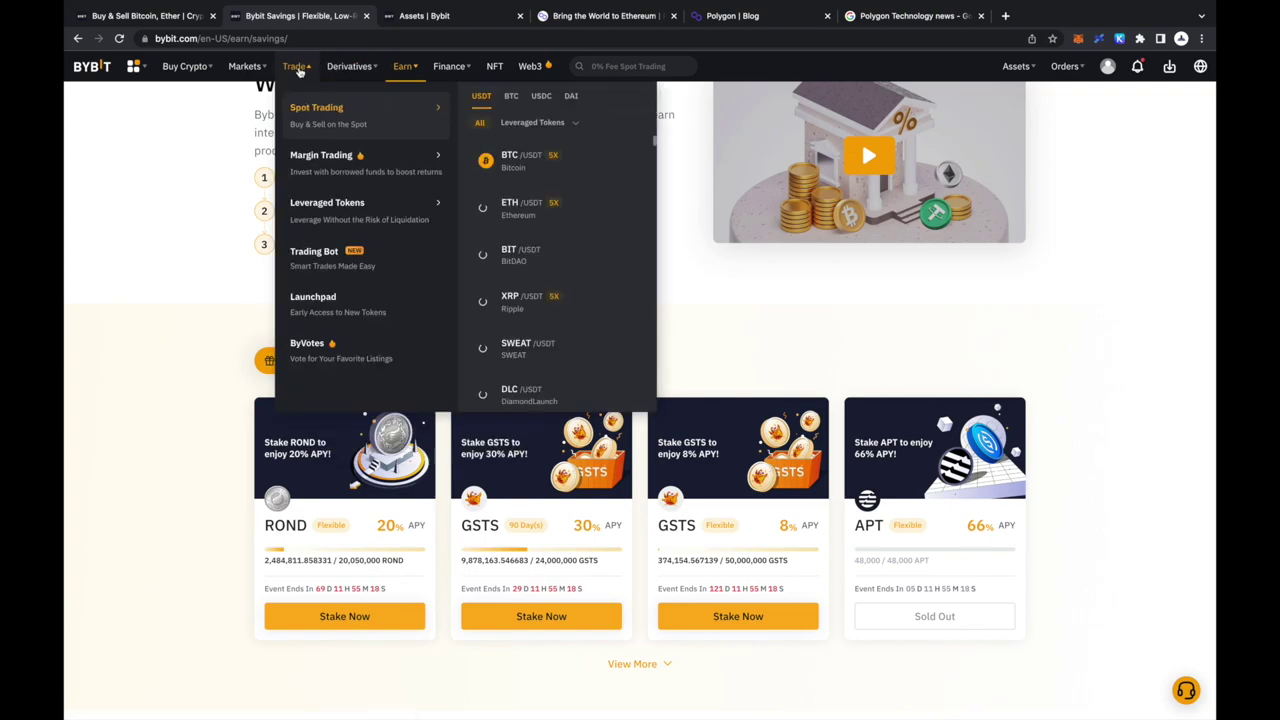
{"action": "mouse_move", "coordinate": [316, 163]}
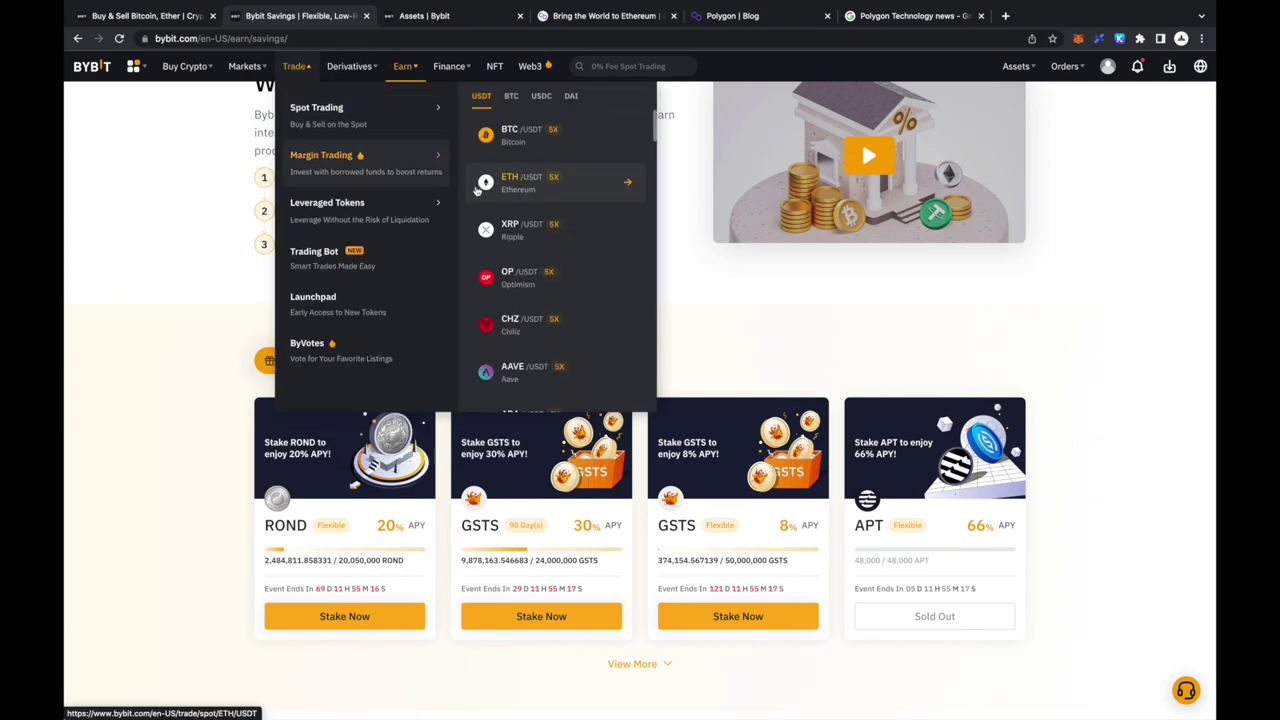
{"action": "scroll", "coordinate": [545, 172], "scroll_direction": "down", "scroll_amount": 2}
{"action": "scroll", "coordinate": [545, 172], "scroll_direction": "up", "scroll_amount": 1}
{"action": "scroll", "coordinate": [545, 172], "scroll_direction": "down", "scroll_amount": 5}
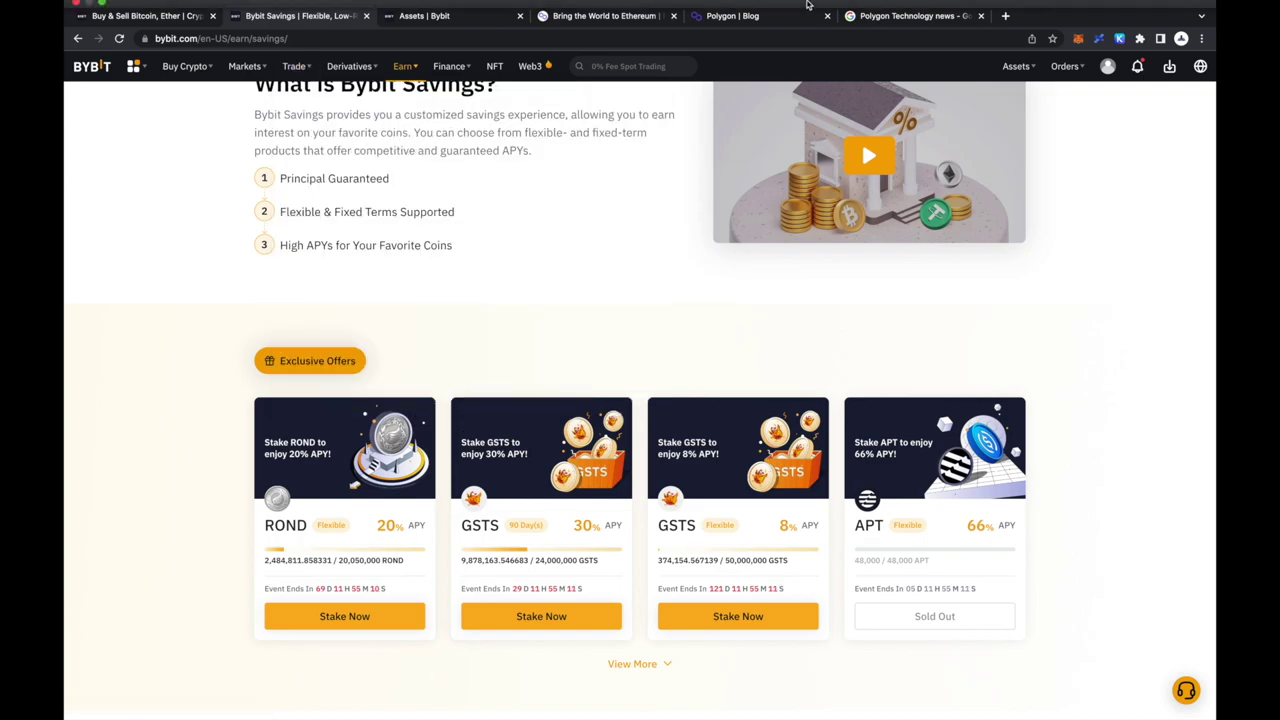
{"action": "left_click", "coordinate": [880, 15]}
- Search Google news for 'SOLANA' and open the first Solana result
{"action": "left_click_drag", "start_coordinate": [275, 82], "coordinate": [148, 83]}
{"action": "type", "text": "SOLAN"}
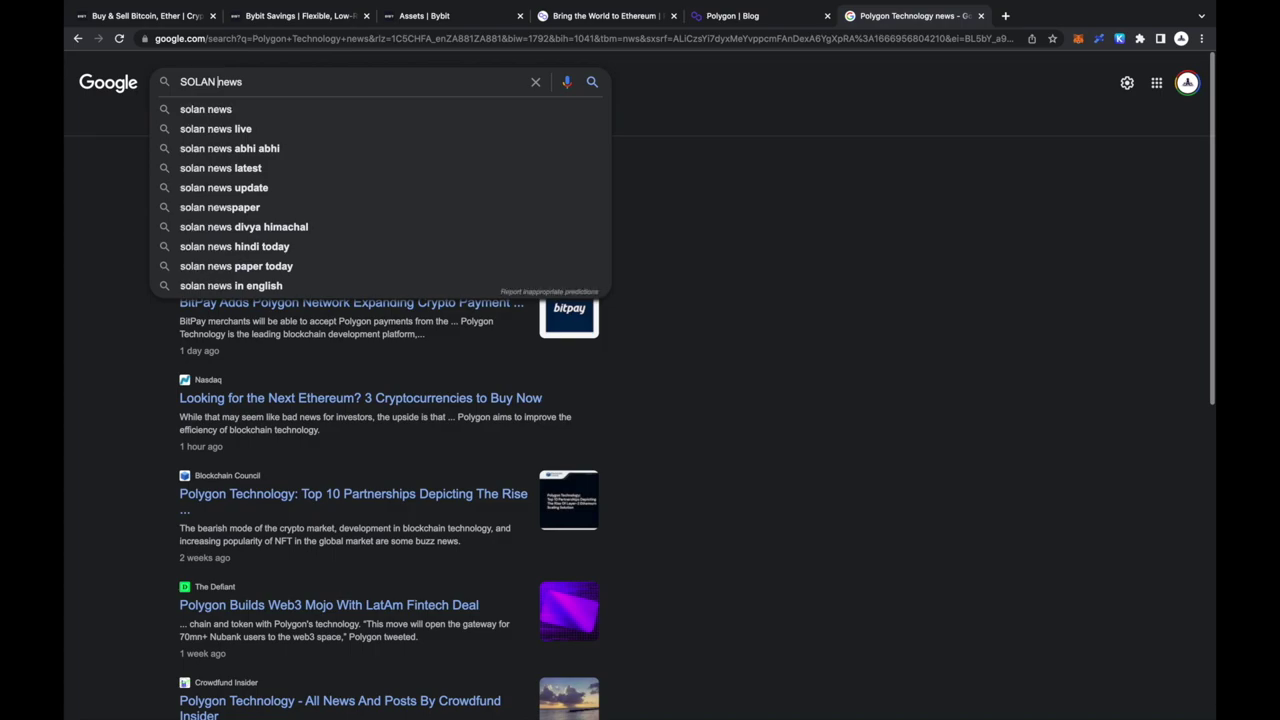
{"action": "type", "text": "A"}
{"action": "key", "text": "Return"}
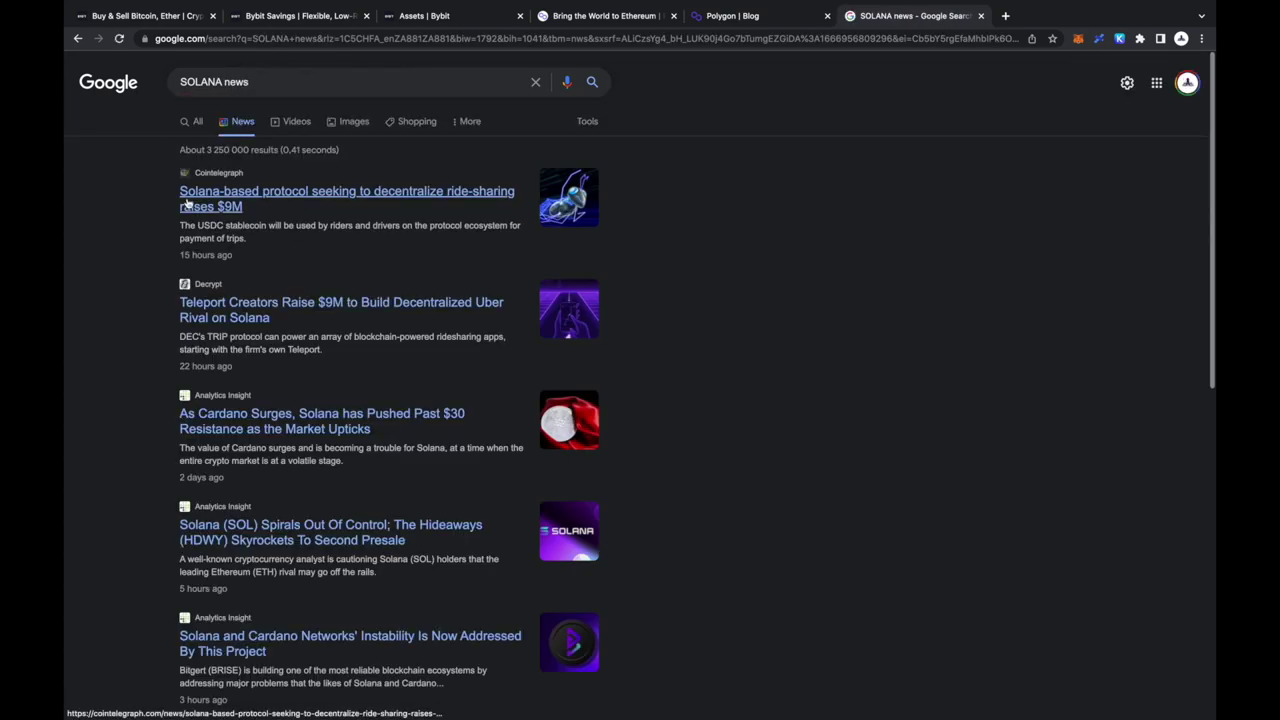
{"action": "left_click", "coordinate": [236, 200]}
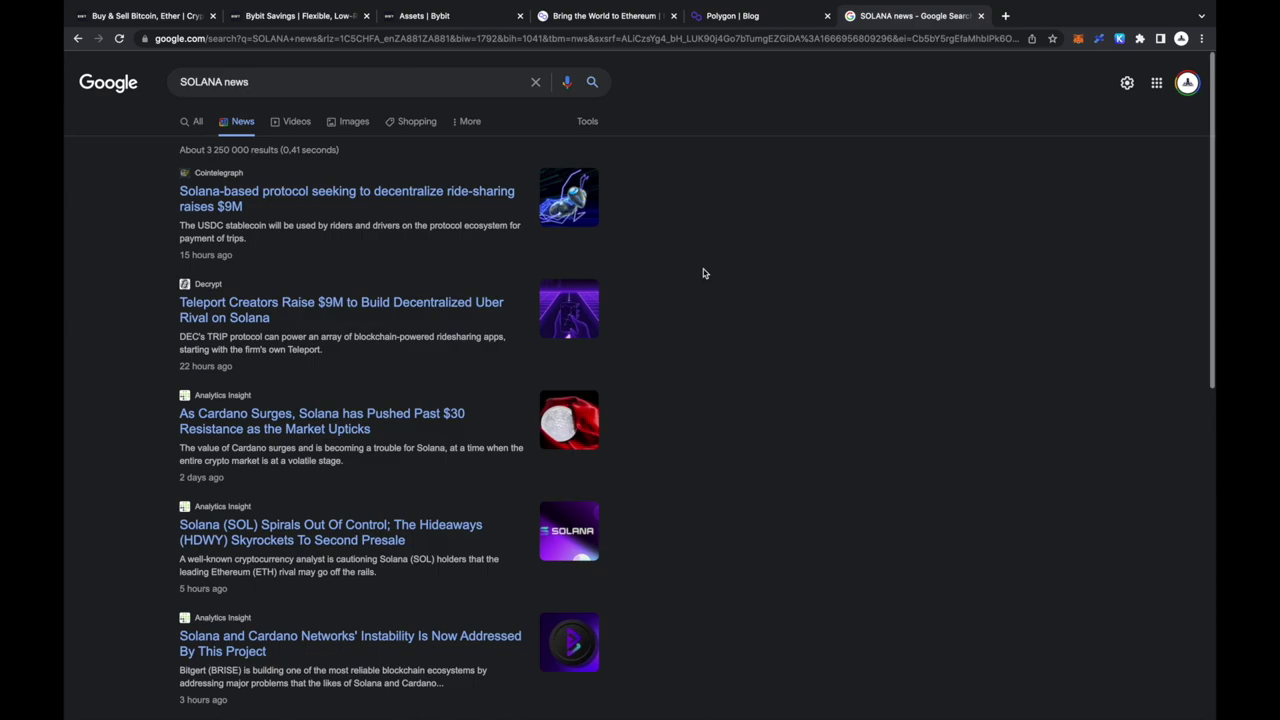
- Read through the Solana news, then return to the Assets | Bybit tab
{"action": "scroll", "coordinate": [703, 273], "scroll_direction": "down", "scroll_amount": 2}
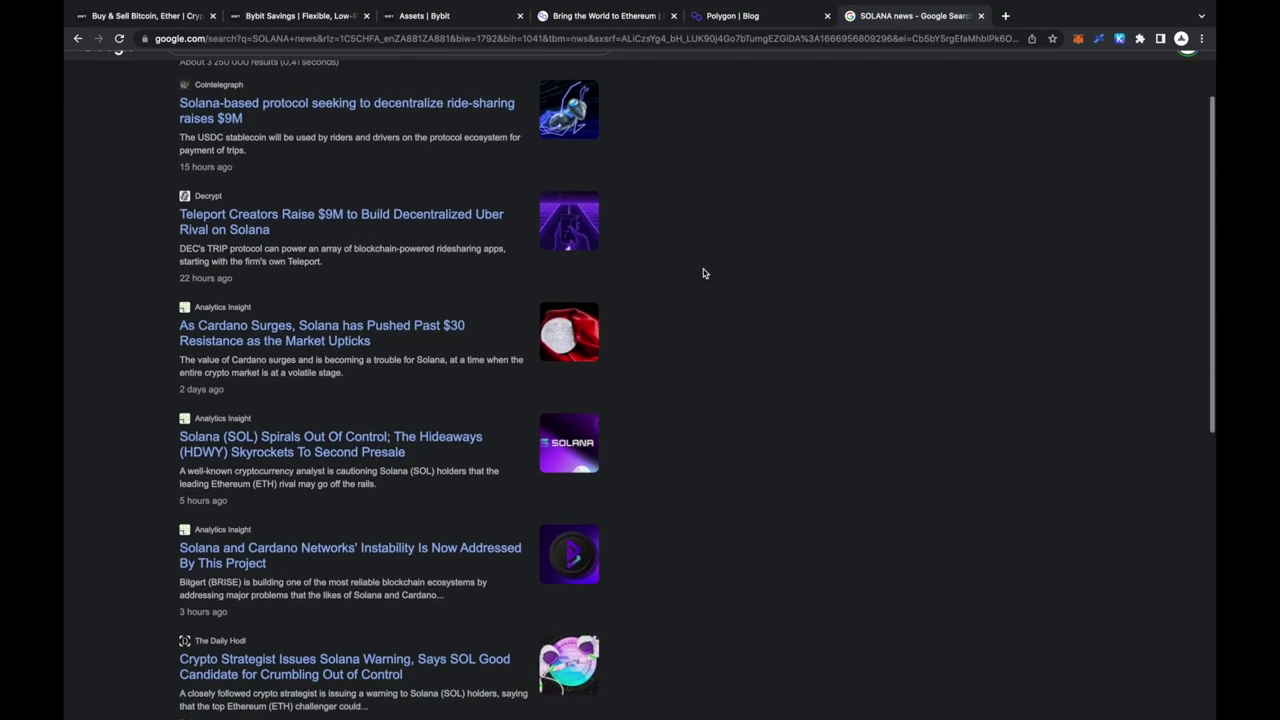
{"action": "scroll", "coordinate": [703, 273], "scroll_direction": "down", "scroll_amount": 1}
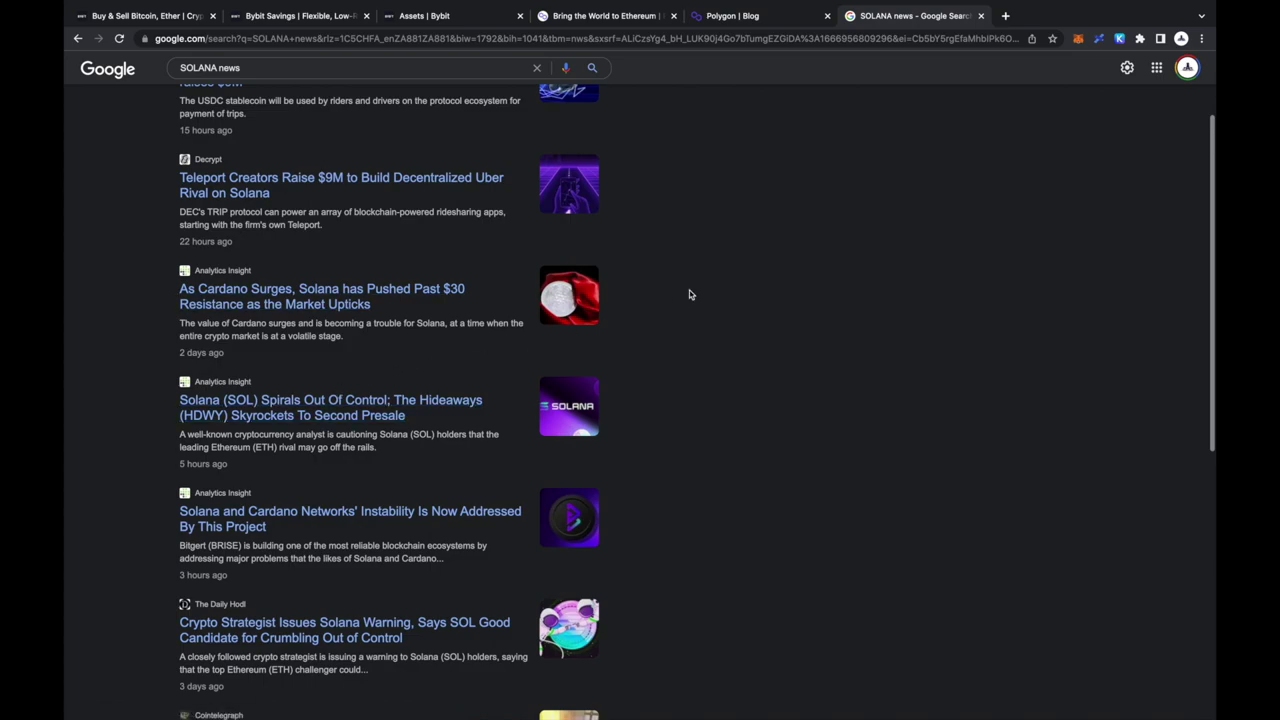
{"action": "scroll", "coordinate": [689, 294], "scroll_direction": "down", "scroll_amount": 1}
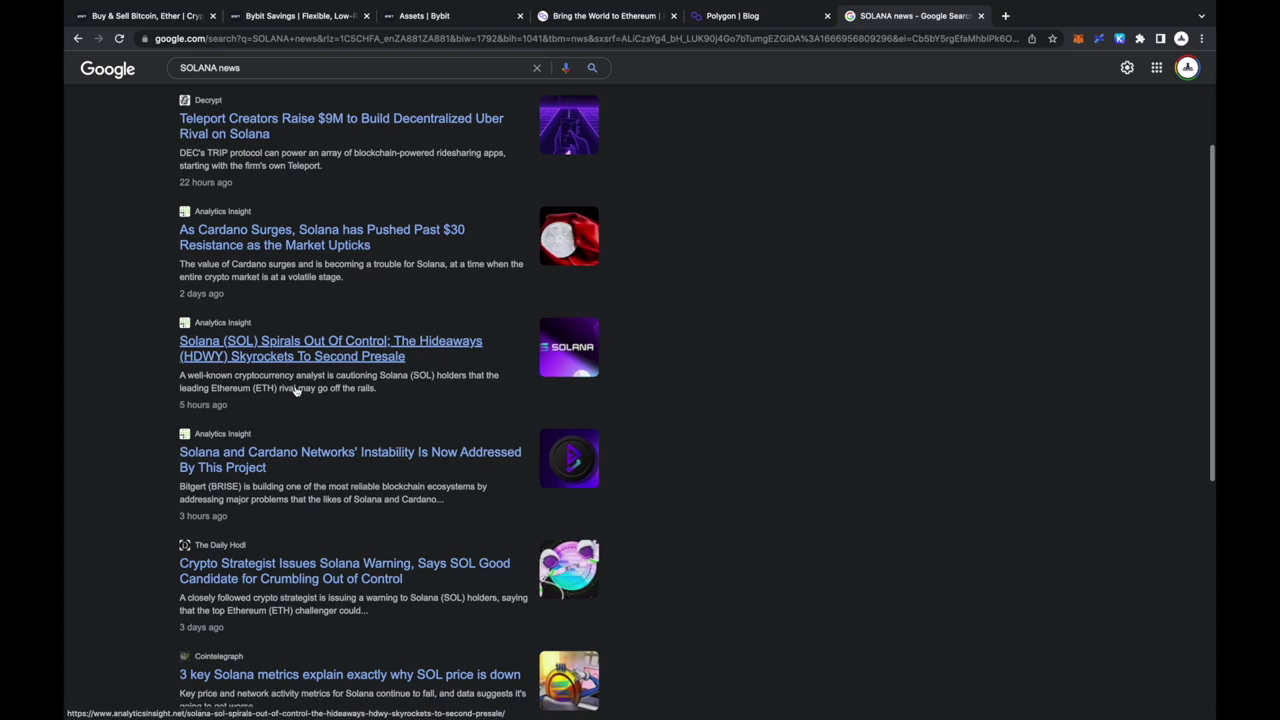
{"action": "scroll", "coordinate": [794, 240], "scroll_direction": "down", "scroll_amount": 2}
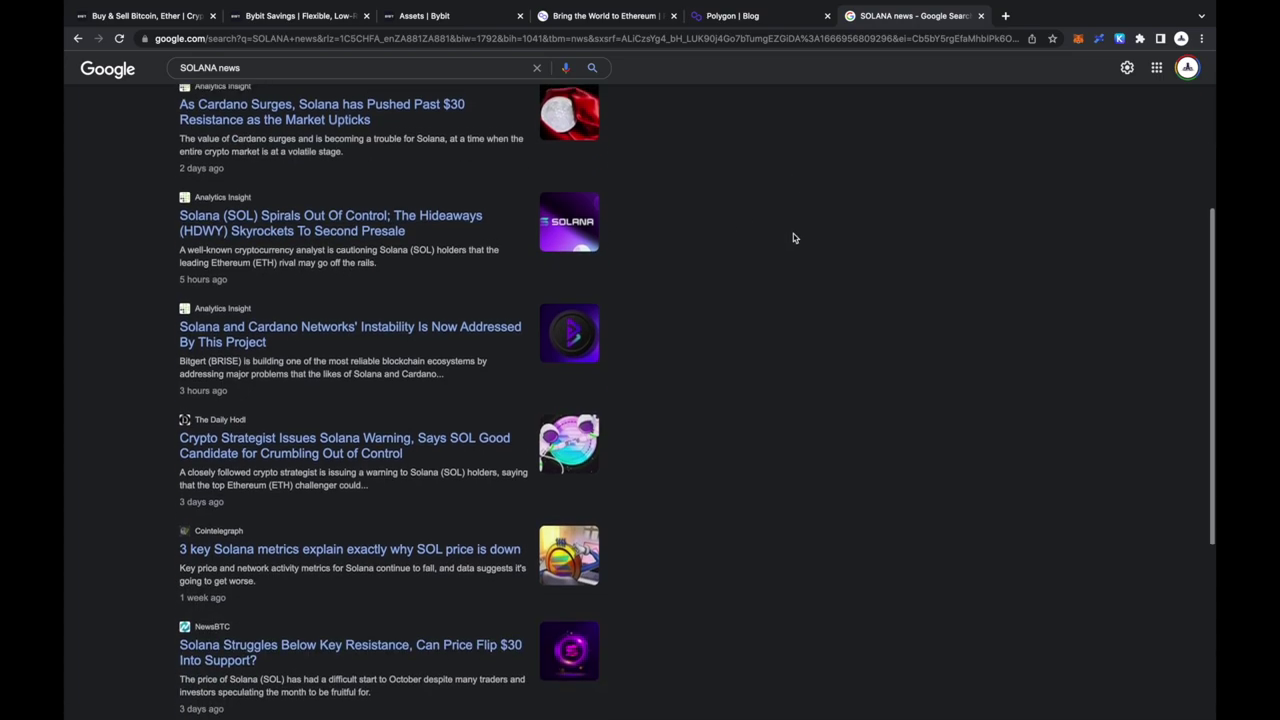
{"action": "scroll", "coordinate": [794, 240], "scroll_direction": "up", "scroll_amount": 1}
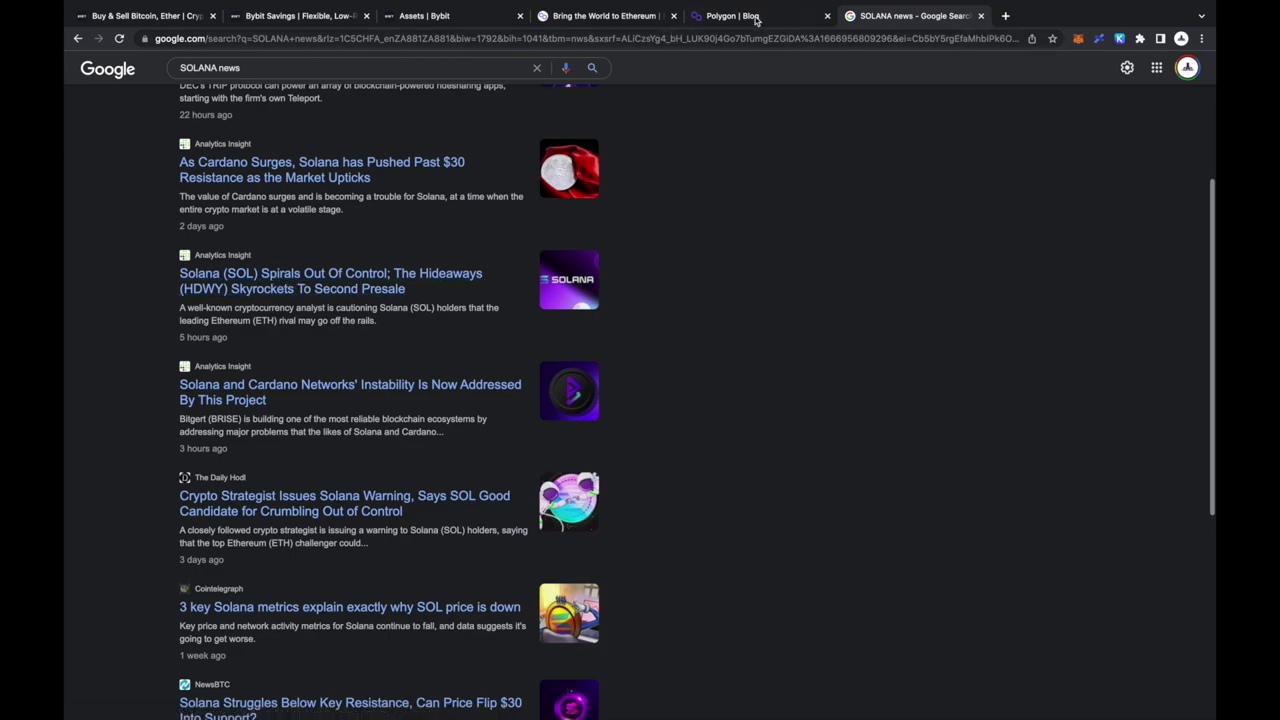
{"action": "left_click", "coordinate": [426, 17]}
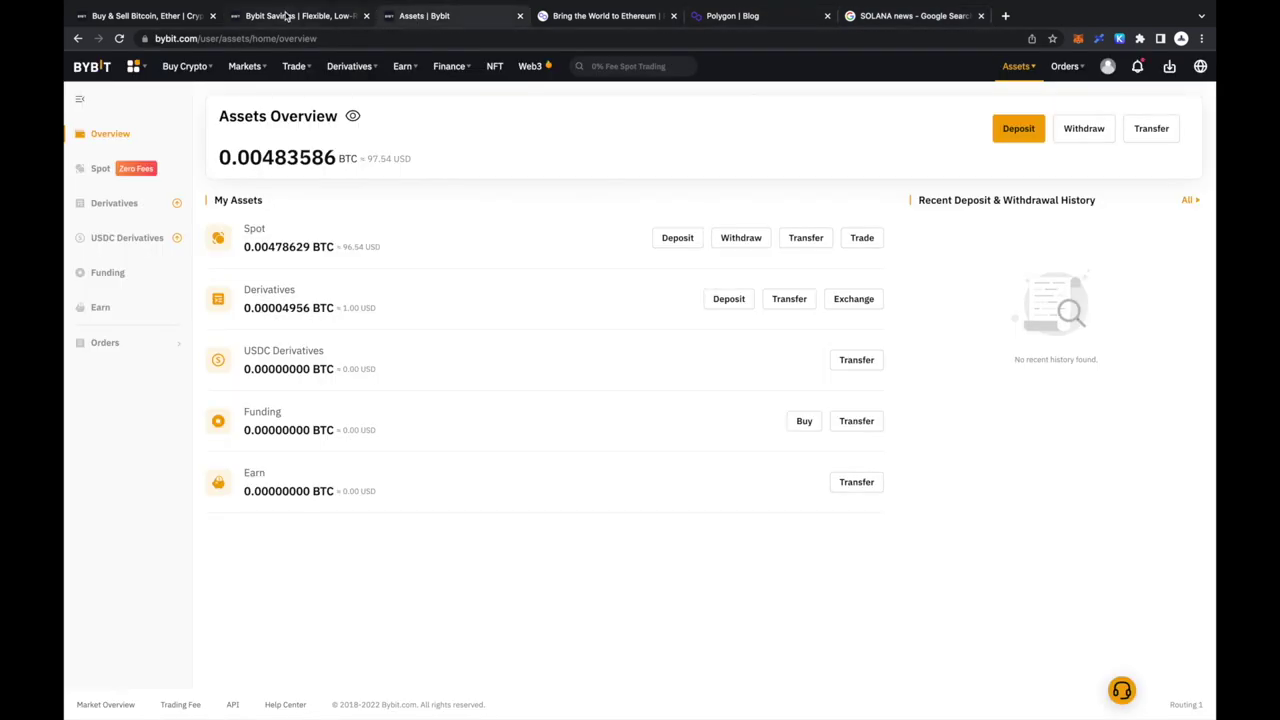
- Search SOLANA and open SOL/USDT spot trading from the Solana coin page's Trade tab
{"action": "left_click", "coordinate": [287, 15]}
{"action": "scroll", "coordinate": [340, 70], "scroll_direction": "up", "scroll_amount": 5}
{"action": "mouse_move", "coordinate": [291, 68]}
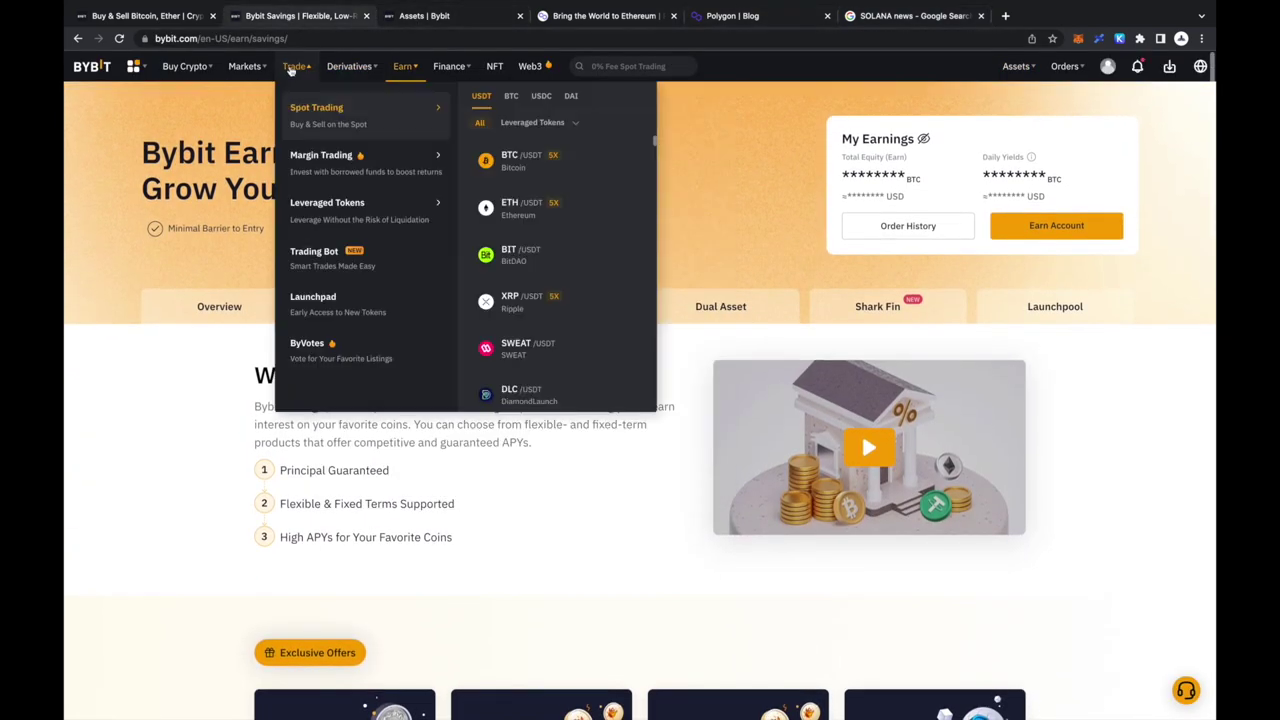
{"action": "mouse_move", "coordinate": [311, 158]}
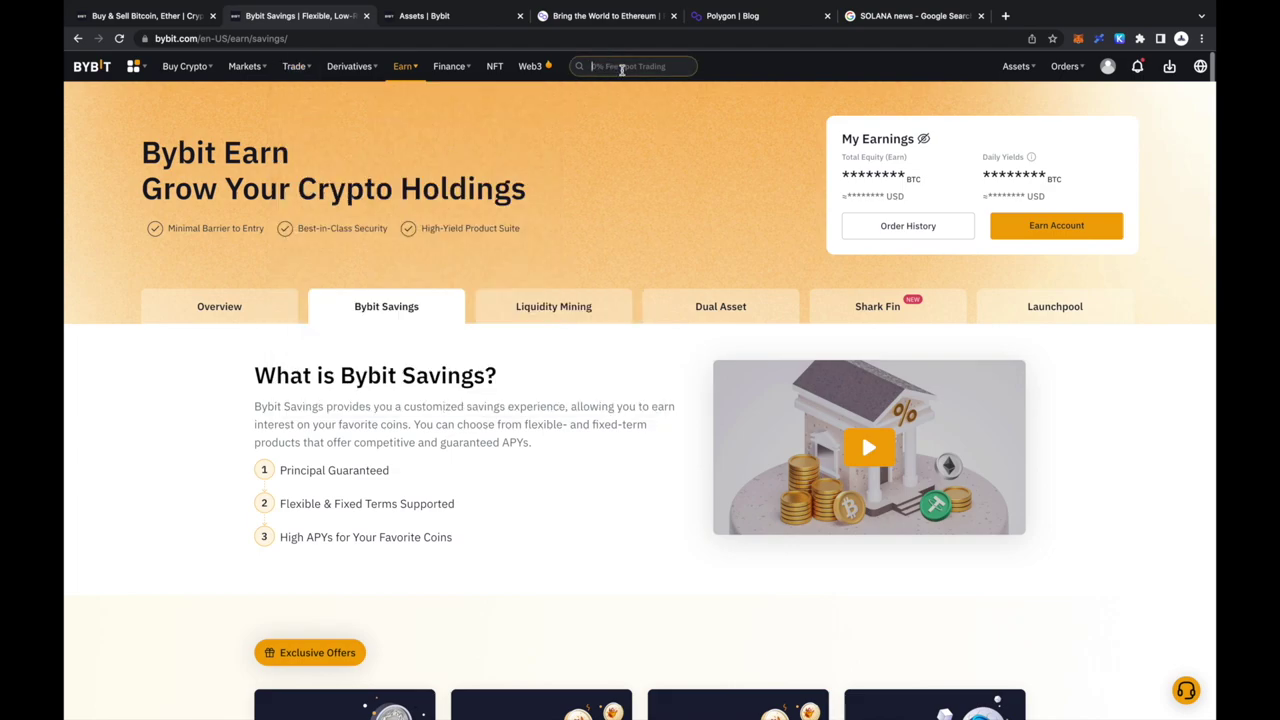
{"action": "type", "text": "SOLAN"}
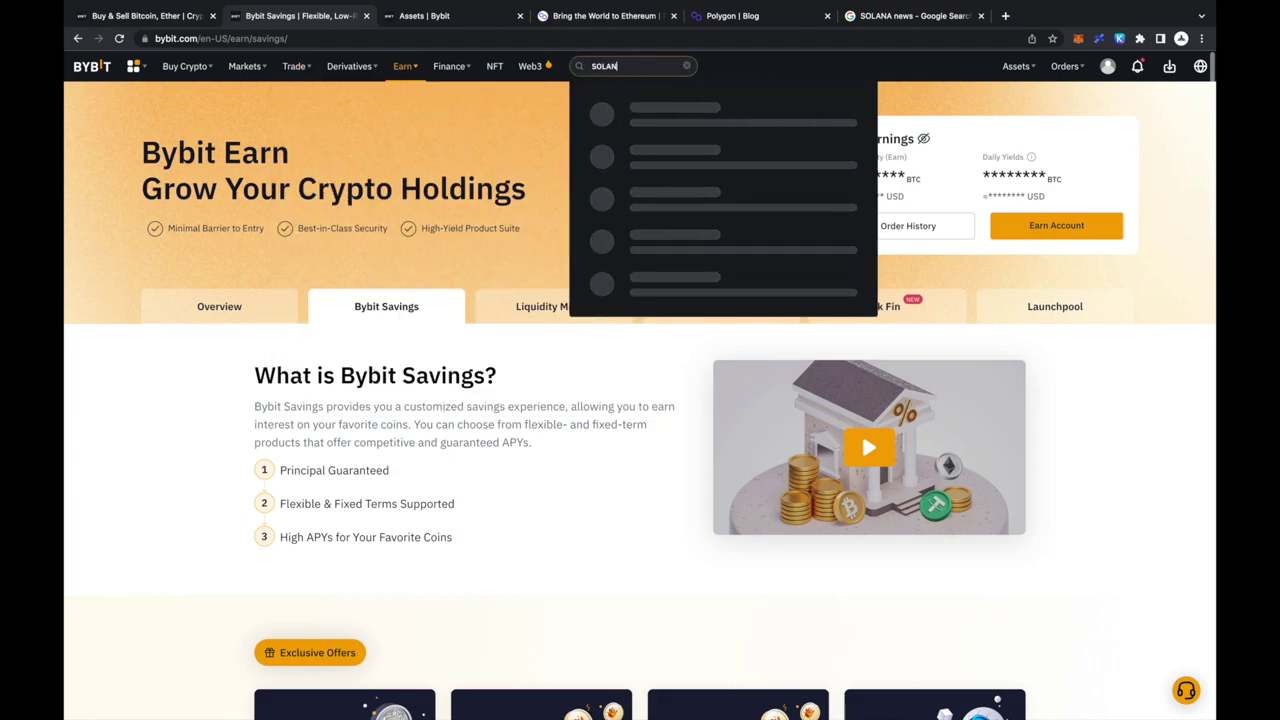
{"action": "type", "text": "A"}
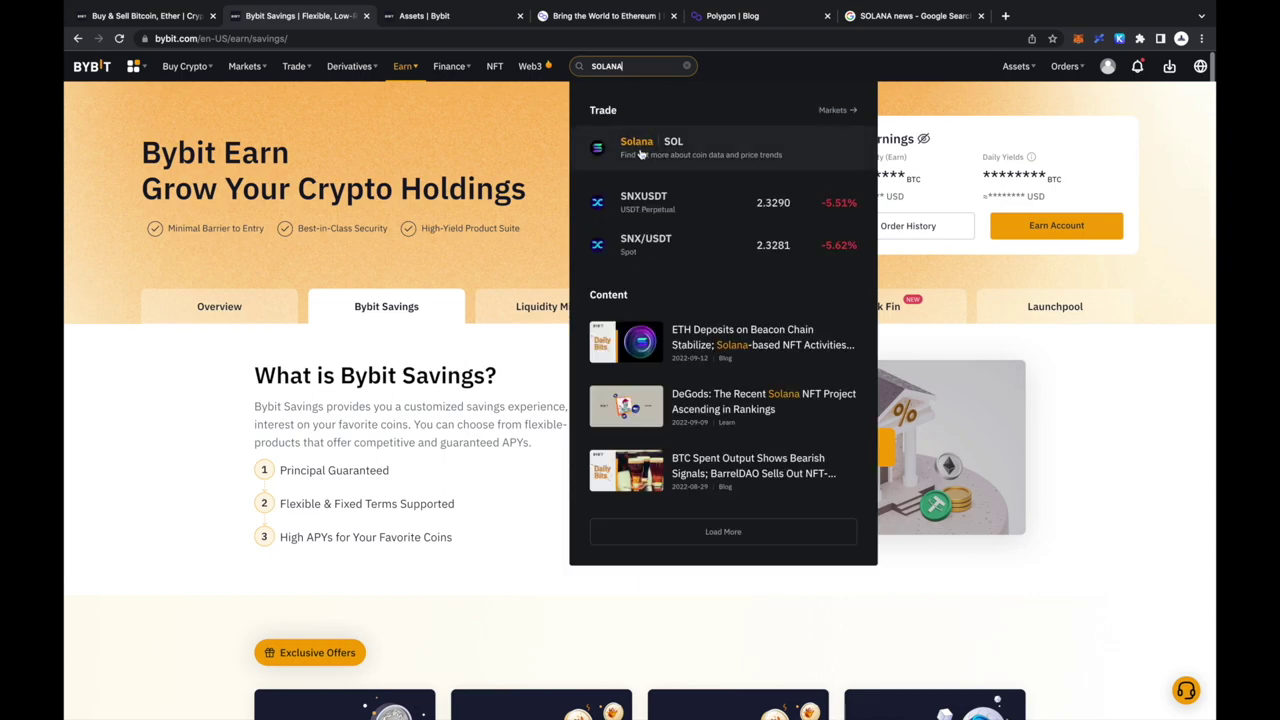
{"action": "left_click", "coordinate": [641, 153]}
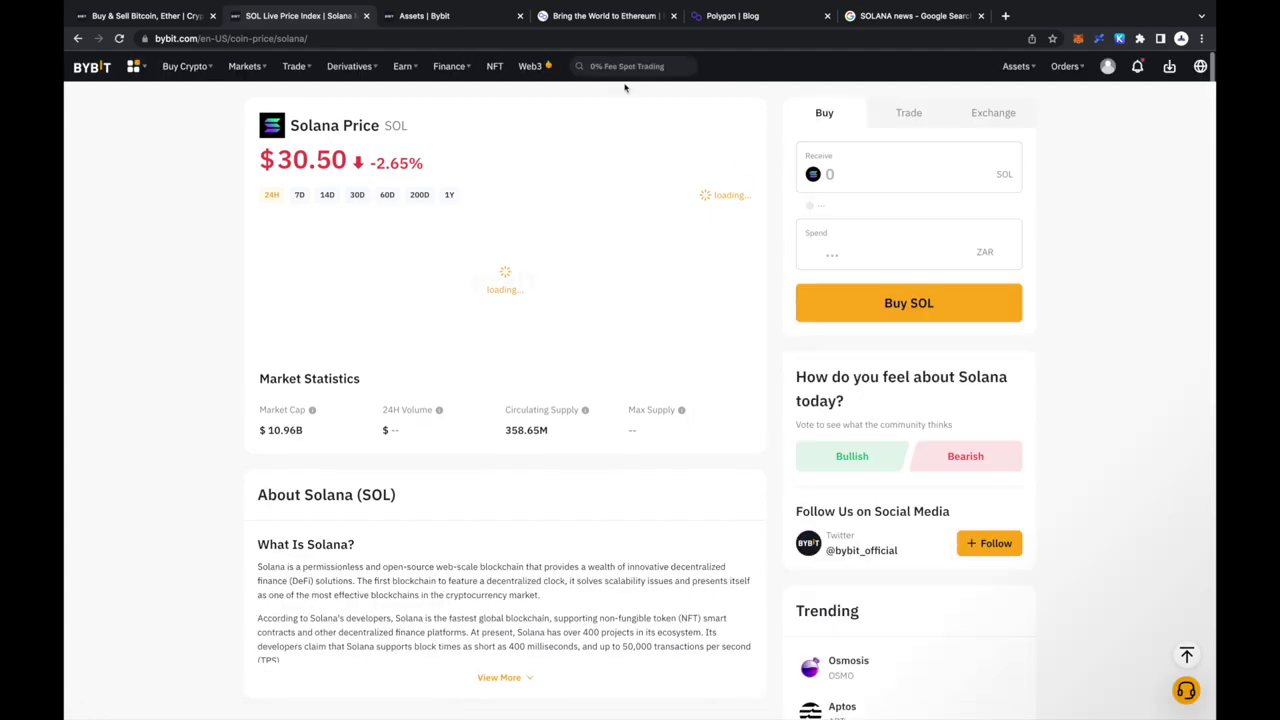
{"action": "left_click", "coordinate": [911, 116]}
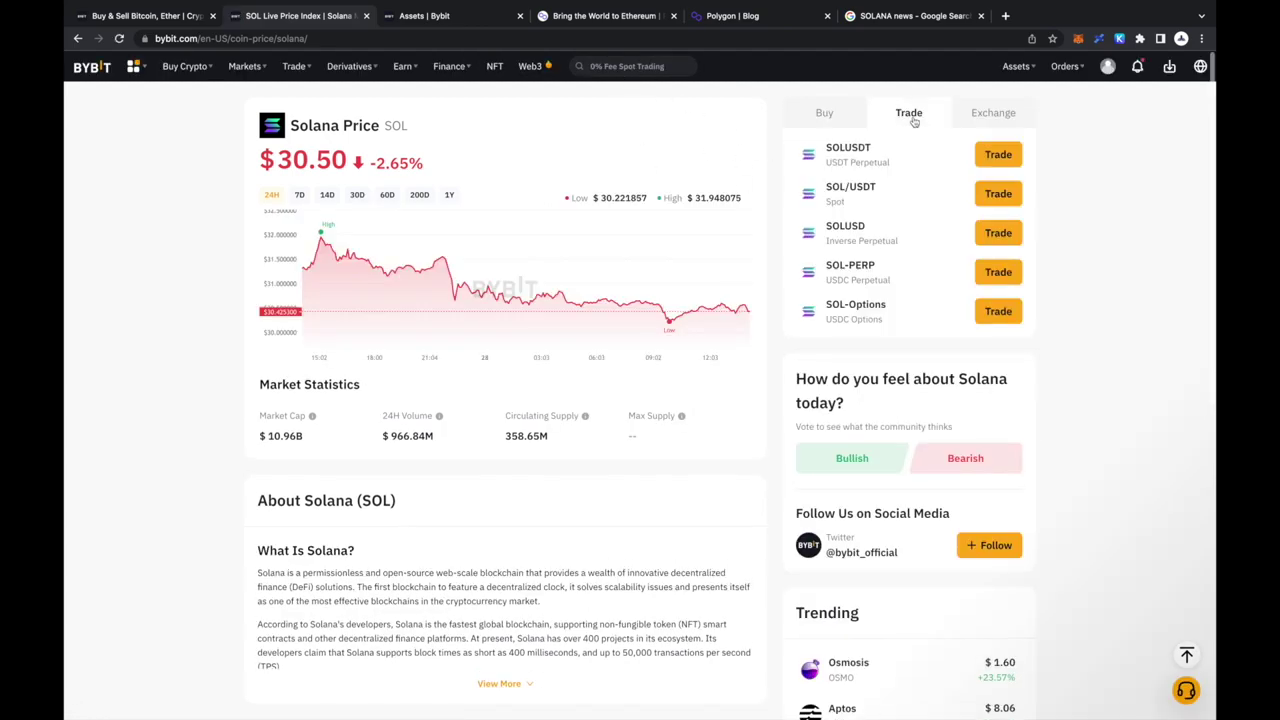
{"action": "left_click", "coordinate": [998, 195]}
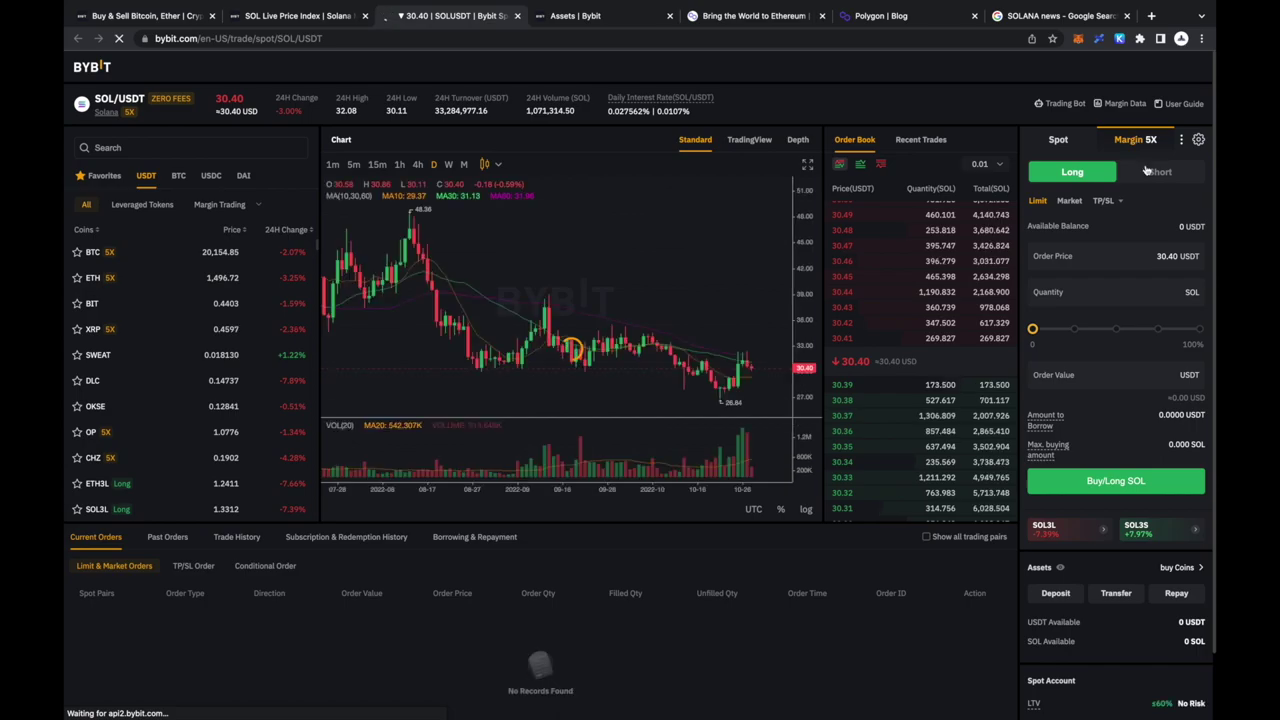
- Switch the 5X margin form to Short at 100% quantity (12.692 SOL), then cancel the first confirmation
{"action": "left_click", "coordinate": [1160, 172]}
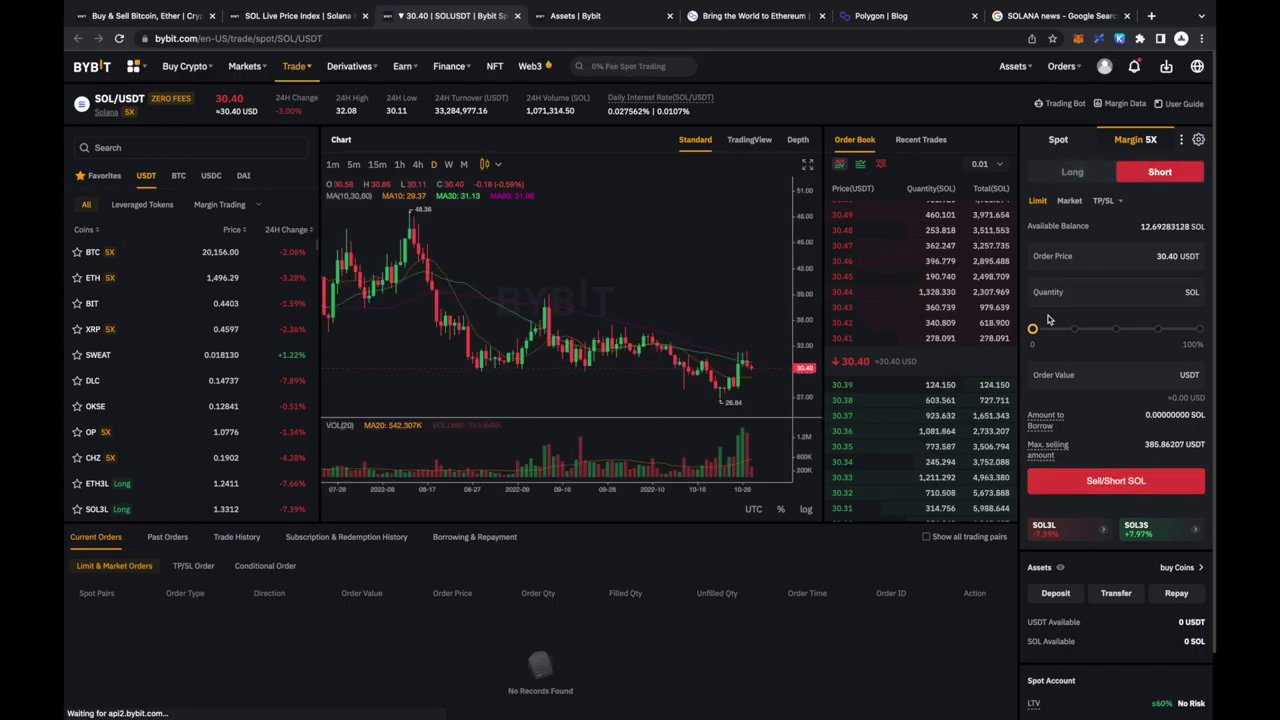
{"action": "left_click_drag", "start_coordinate": [1032, 329], "coordinate": [1199, 328]}
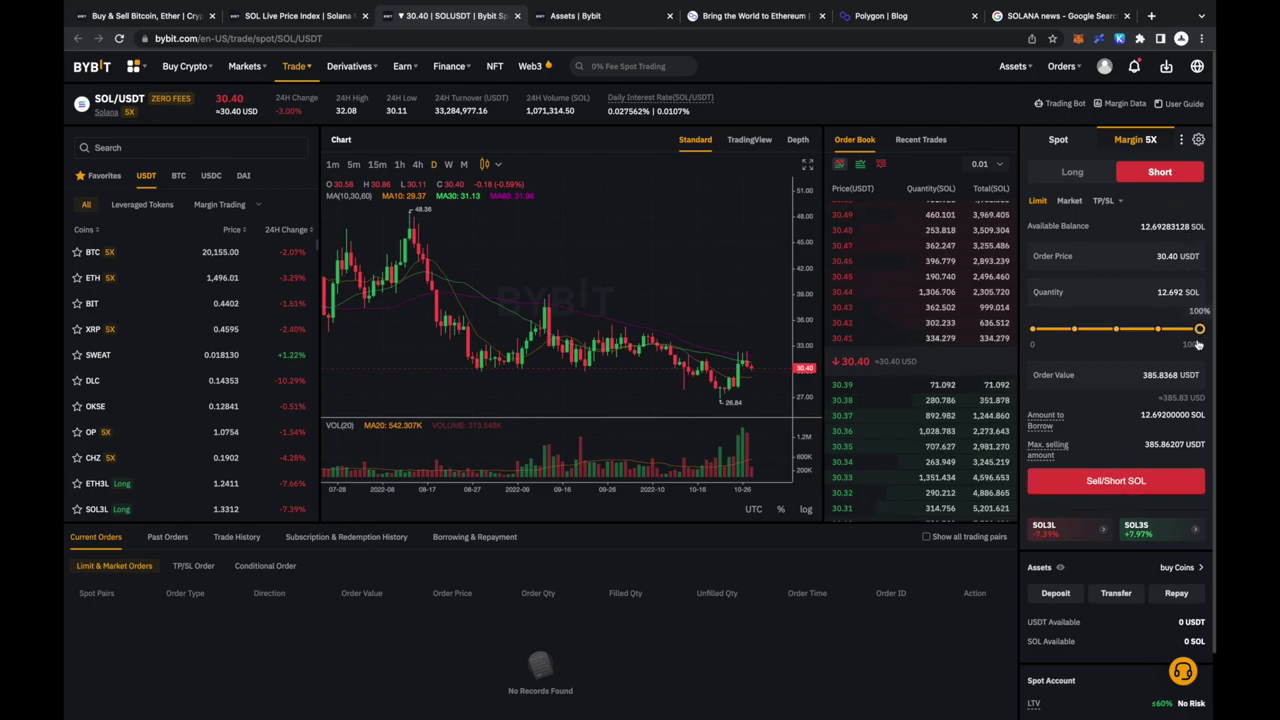
{"action": "left_click", "coordinate": [1118, 482]}
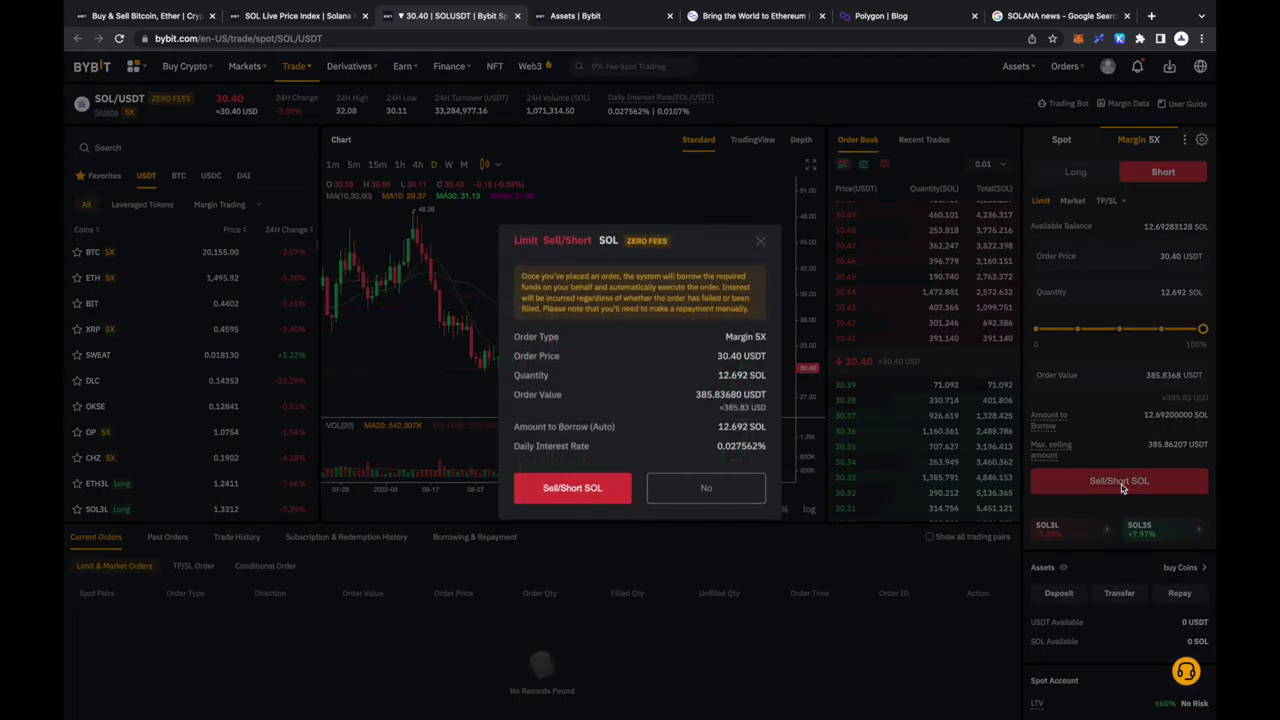
{"action": "left_click", "coordinate": [760, 243]}
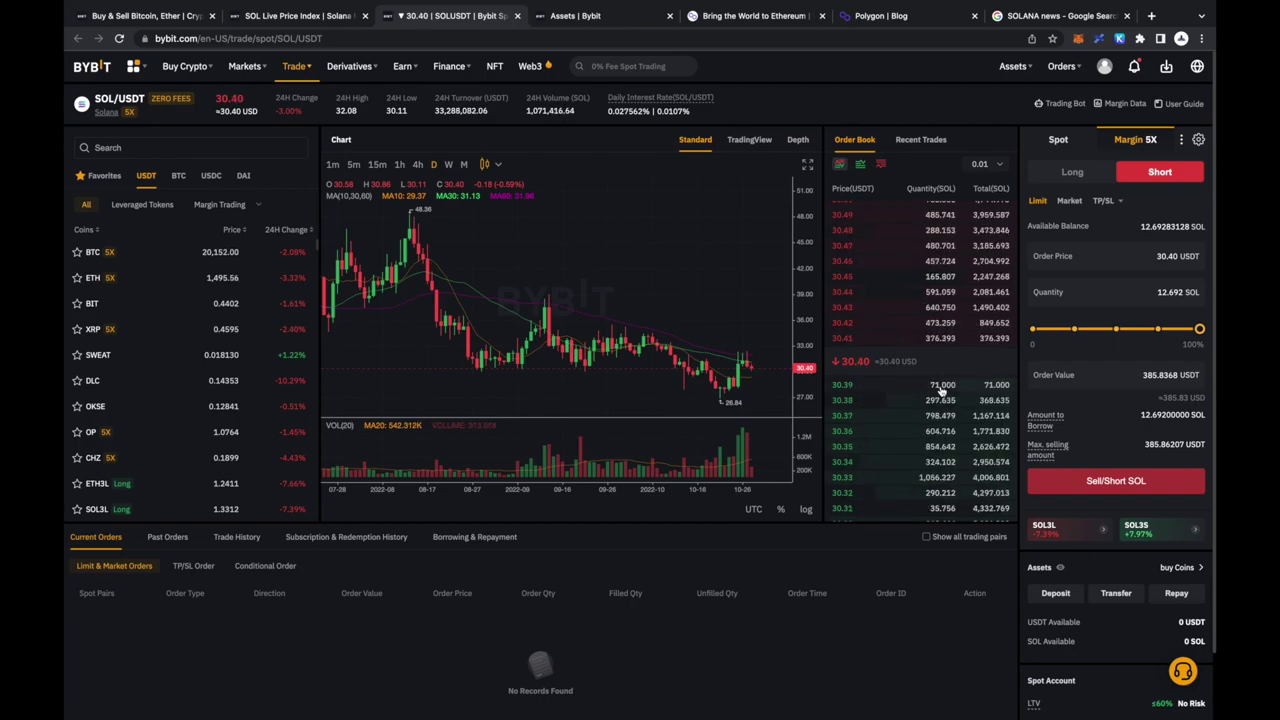
- Place and confirm the 12.692 SOL short at a limit price of 30.39 USDT
{"action": "left_click", "coordinate": [941, 390]}
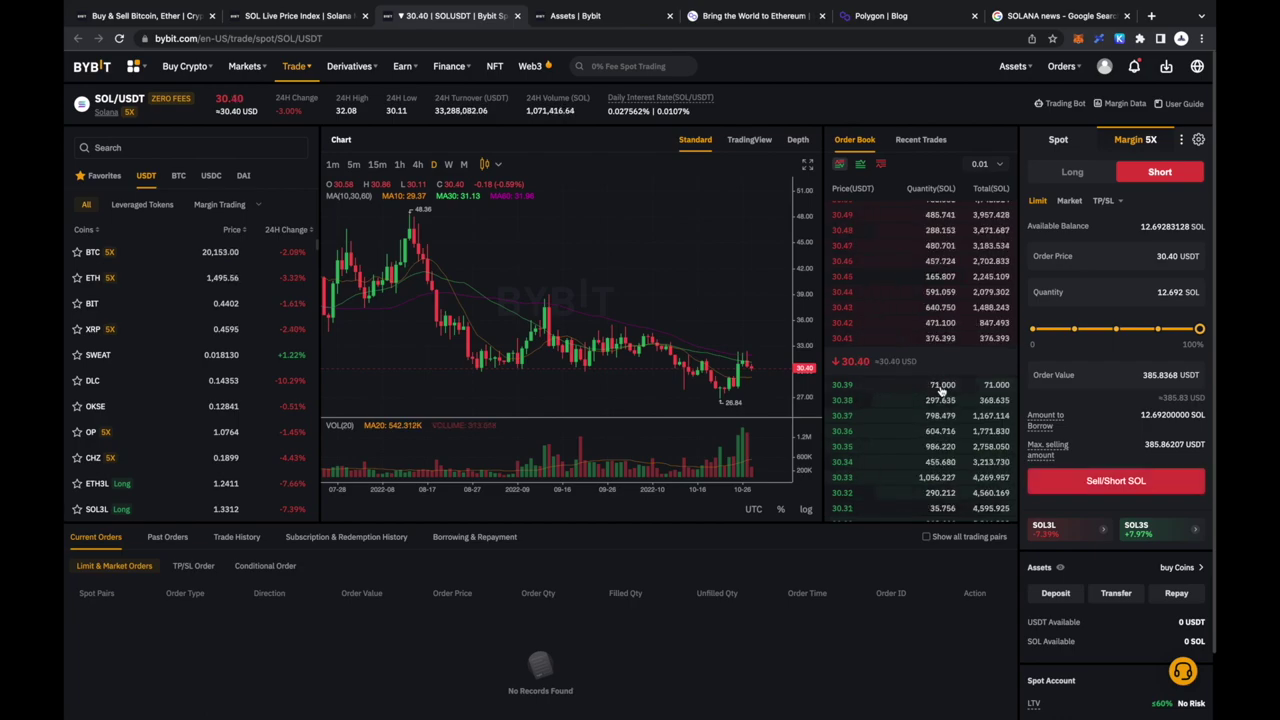
{"action": "left_click", "coordinate": [1078, 486]}
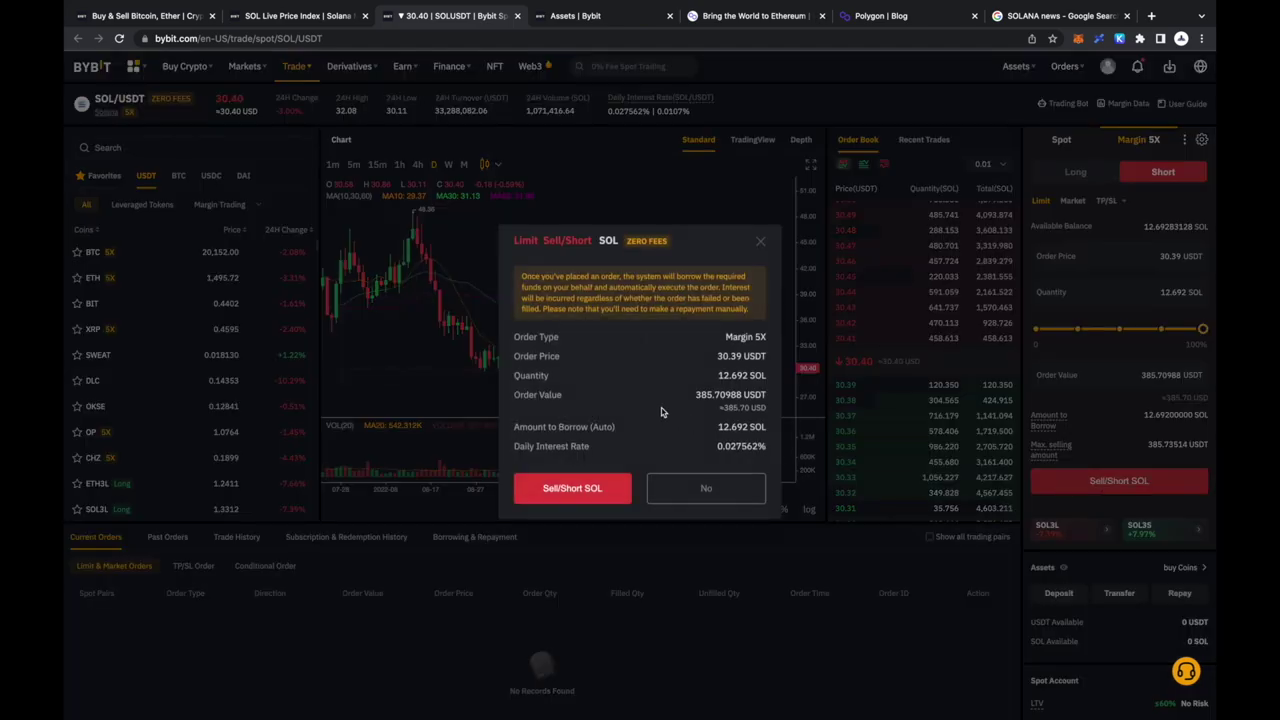
{"action": "left_click", "coordinate": [572, 493]}
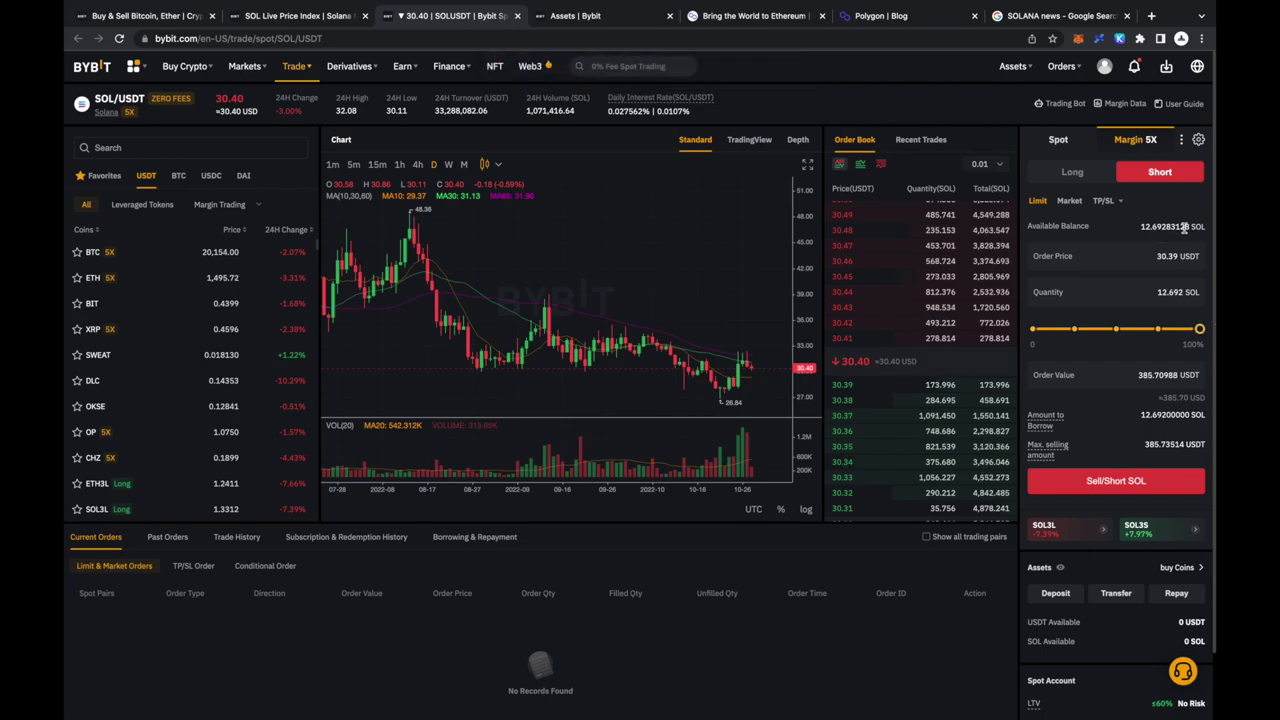
- Short 12.6 SOL at 30.38 USDT, confirm it, and show the 12.60014 SOL outstanding loan
{"action": "left_click", "coordinate": [1181, 291]}
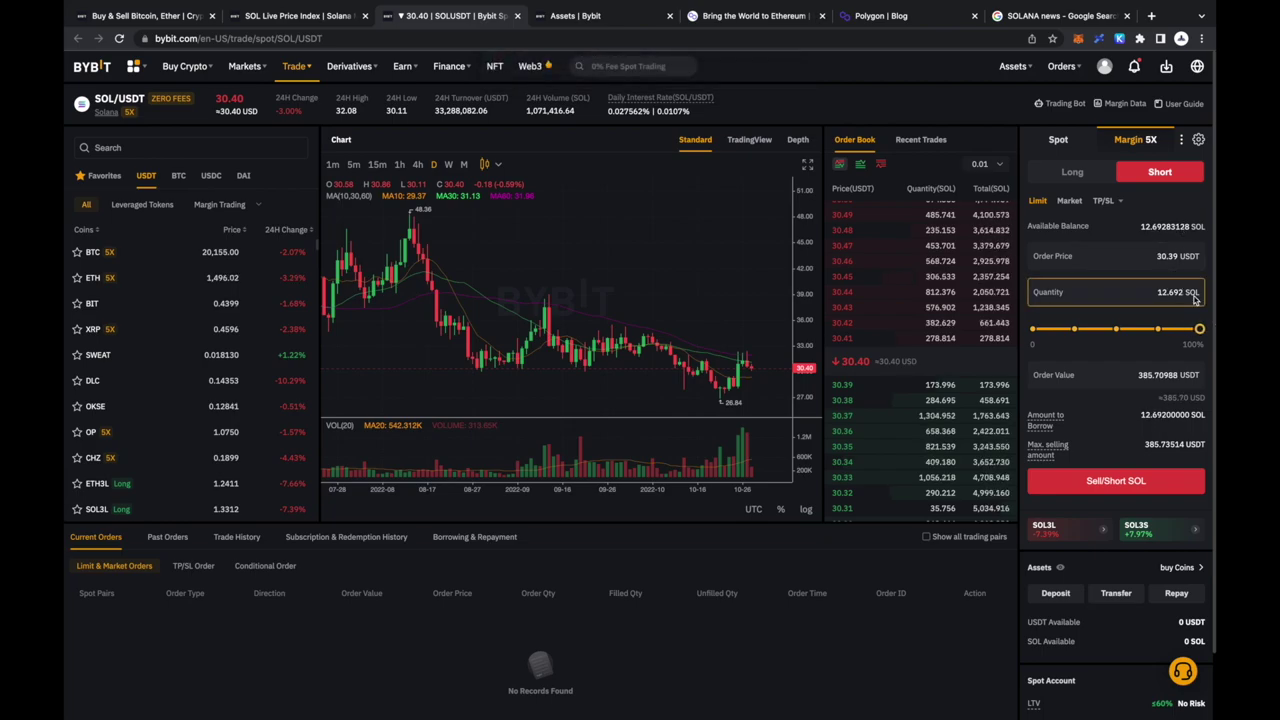
{"action": "key", "text": "BackSpace"}
{"action": "key", "text": "BackSpace"}
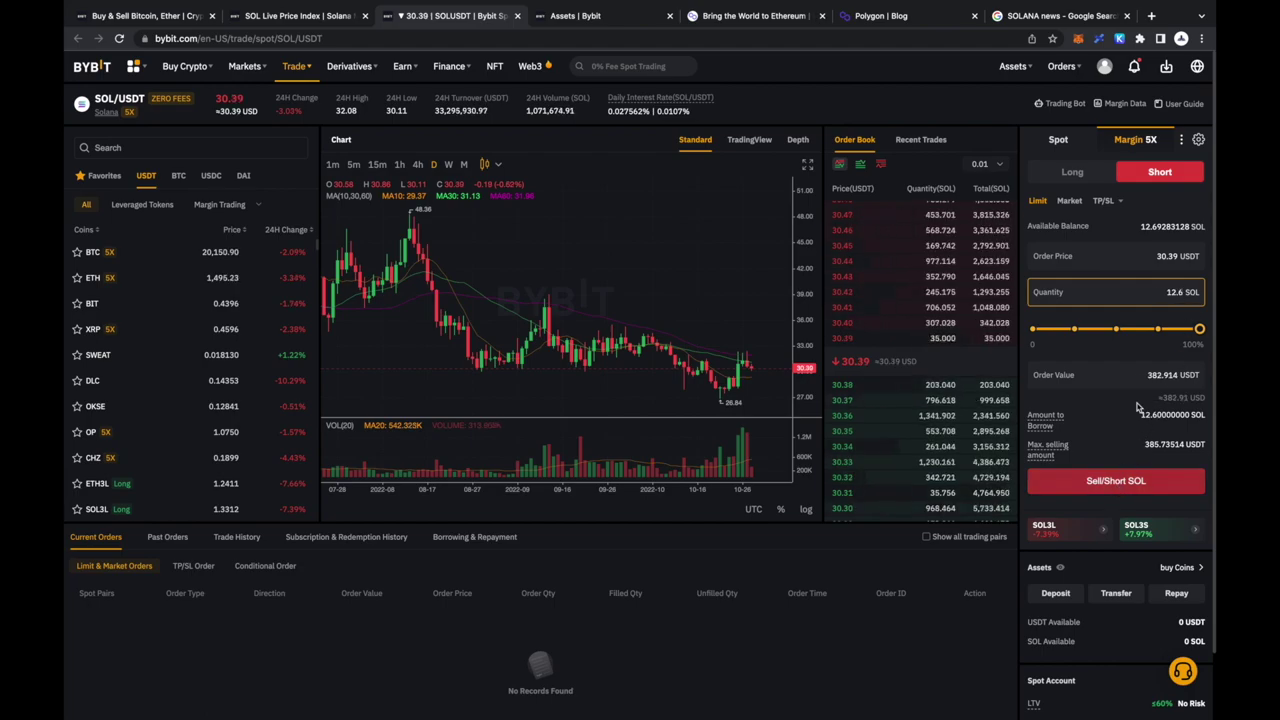
{"action": "left_click", "coordinate": [918, 387]}
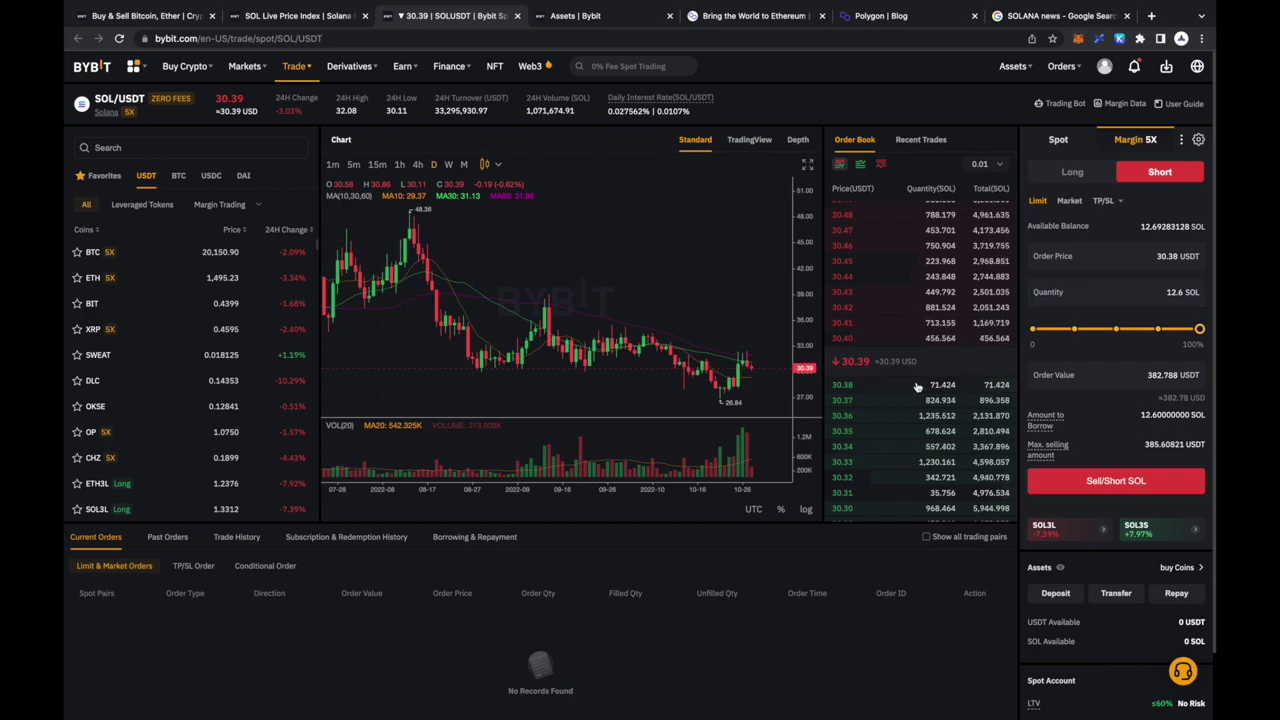
{"action": "left_click", "coordinate": [1116, 484]}
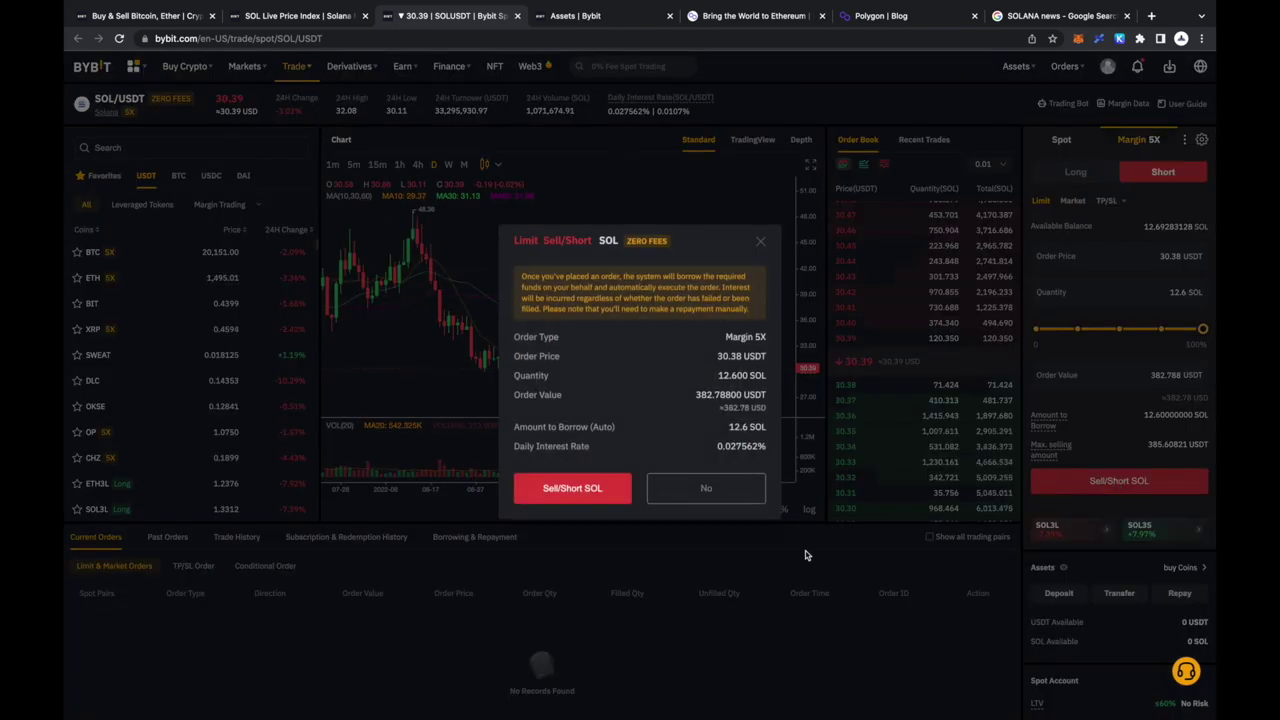
{"action": "left_click", "coordinate": [573, 489]}
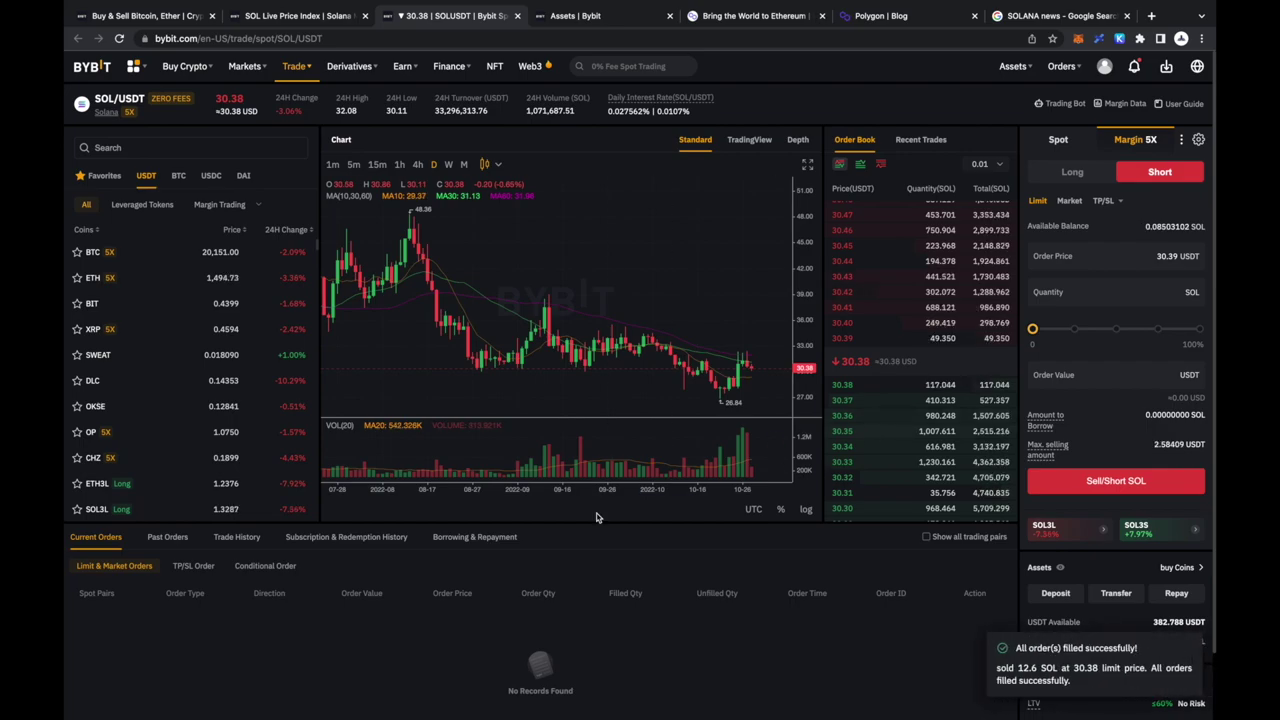
{"action": "left_click", "coordinate": [474, 537]}
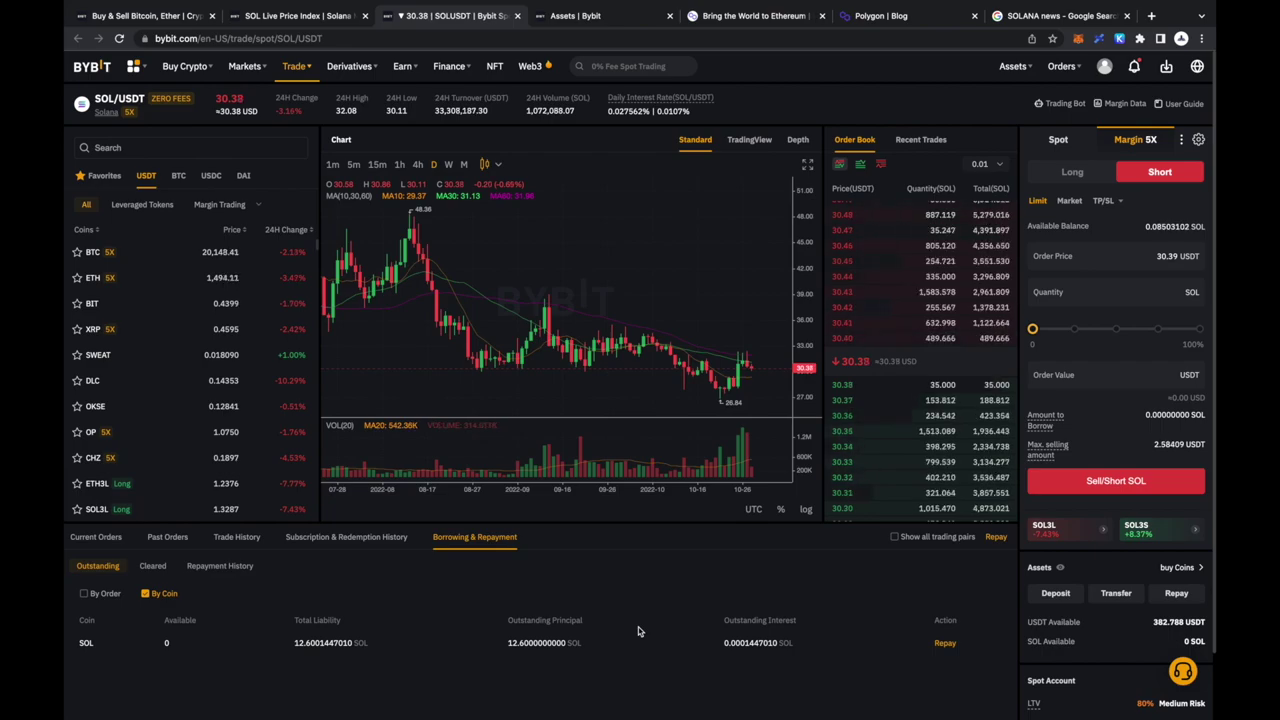
- Glance at the SOLANA news results, then return to Bybit and view total assets in Assets Overview
{"action": "left_click", "coordinate": [1065, 16]}
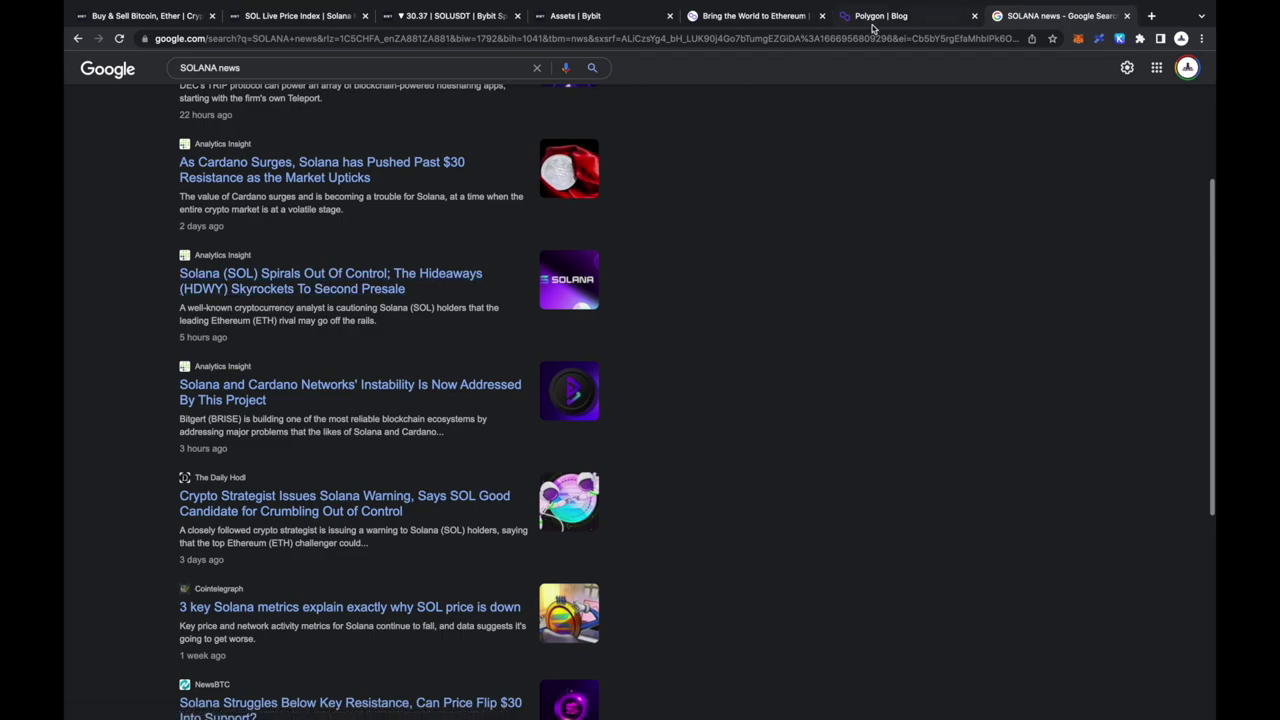
{"action": "left_click", "coordinate": [434, 23]}
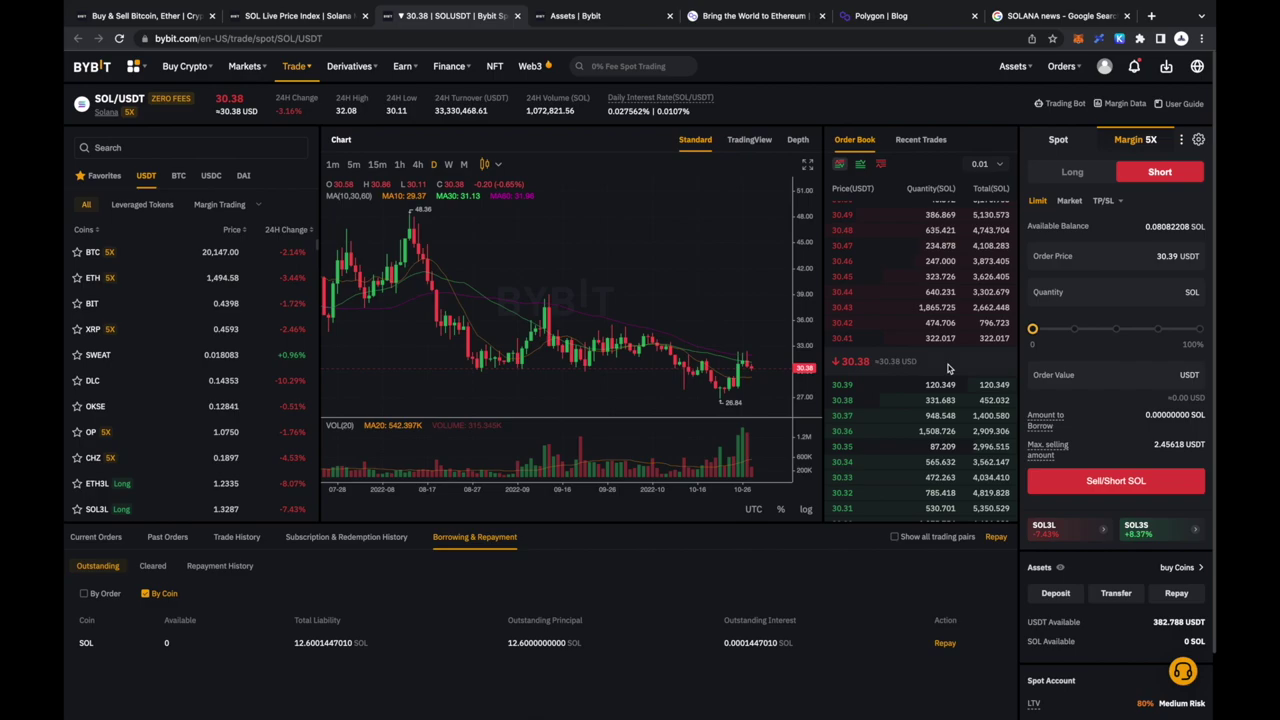
{"action": "mouse_move", "coordinate": [1162, 68]}
{"action": "mouse_move", "coordinate": [1018, 72]}
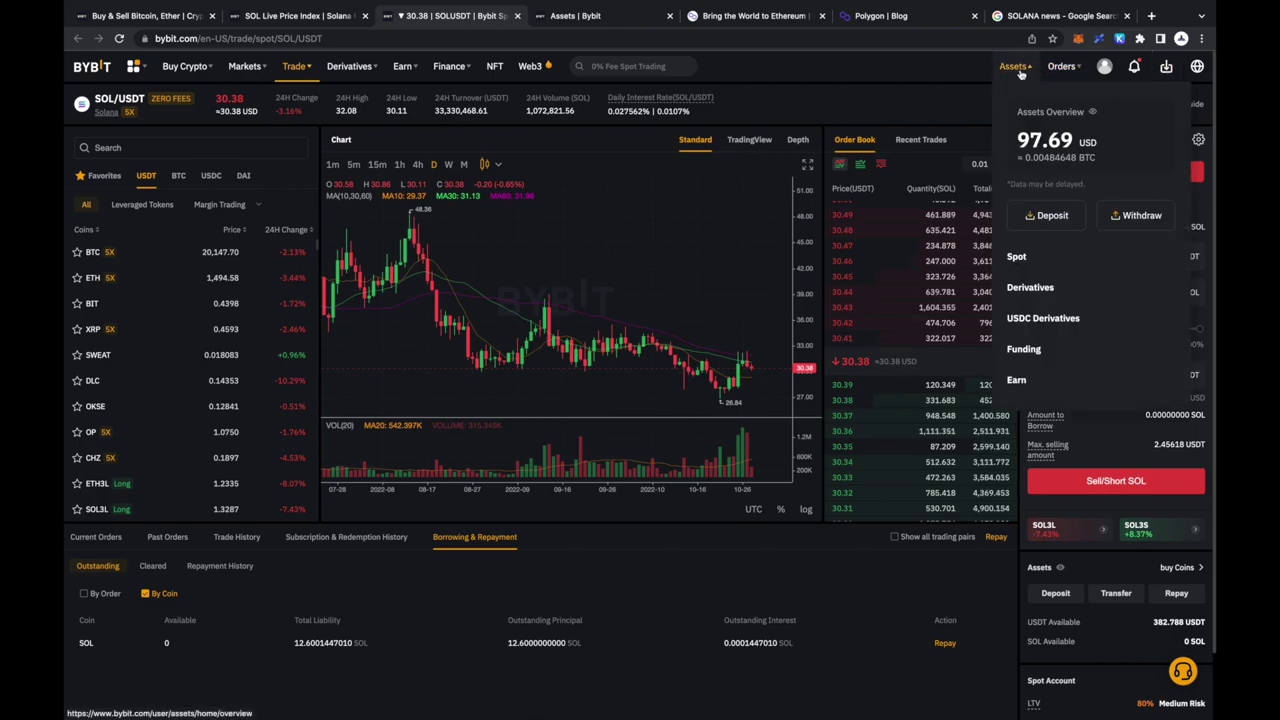